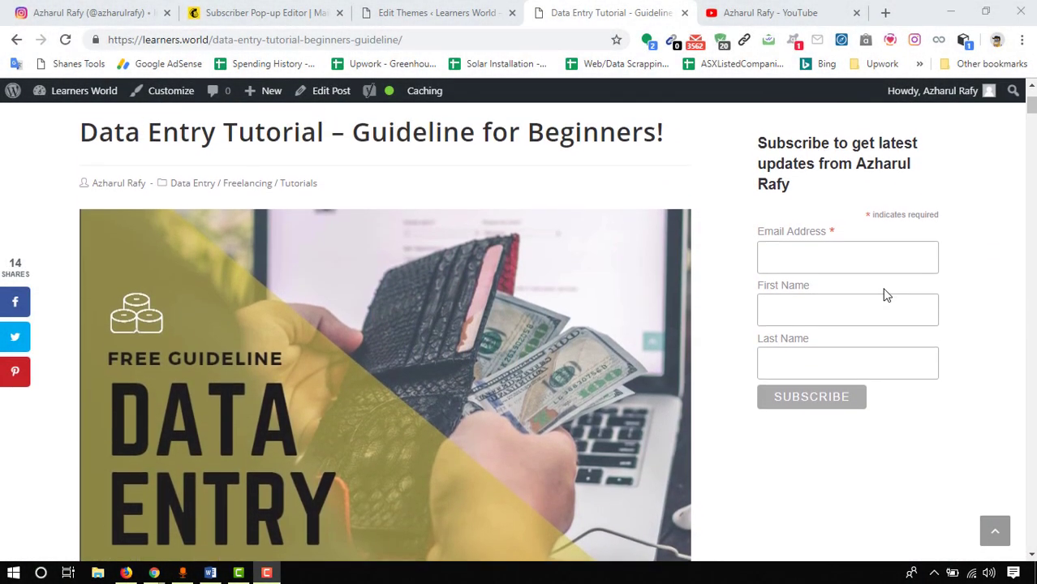
# - Try the sidebar email address and first name fields on the data entry post
pyautogui.click(866, 261)
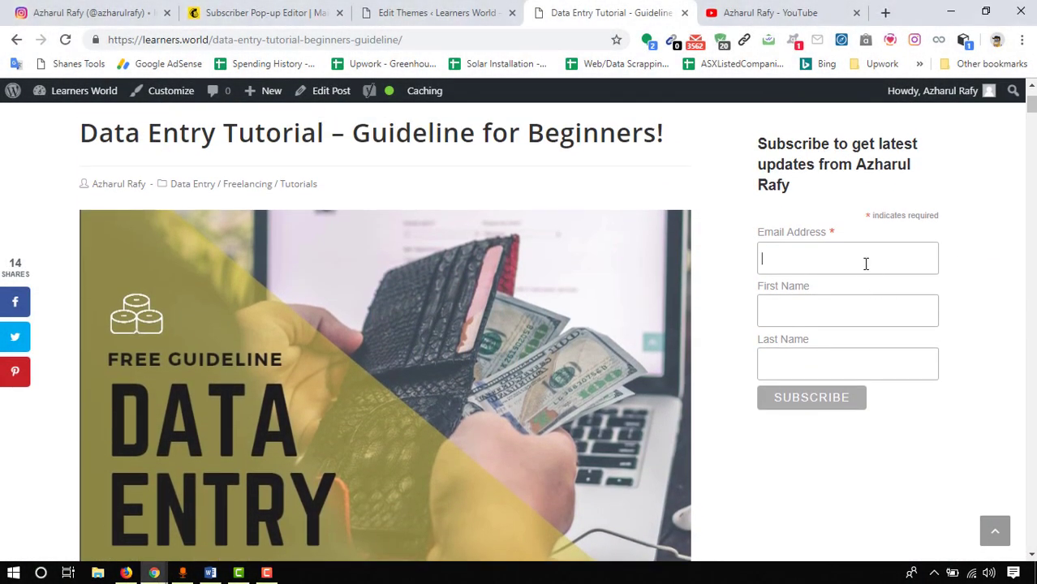
pyautogui.click(855, 316)
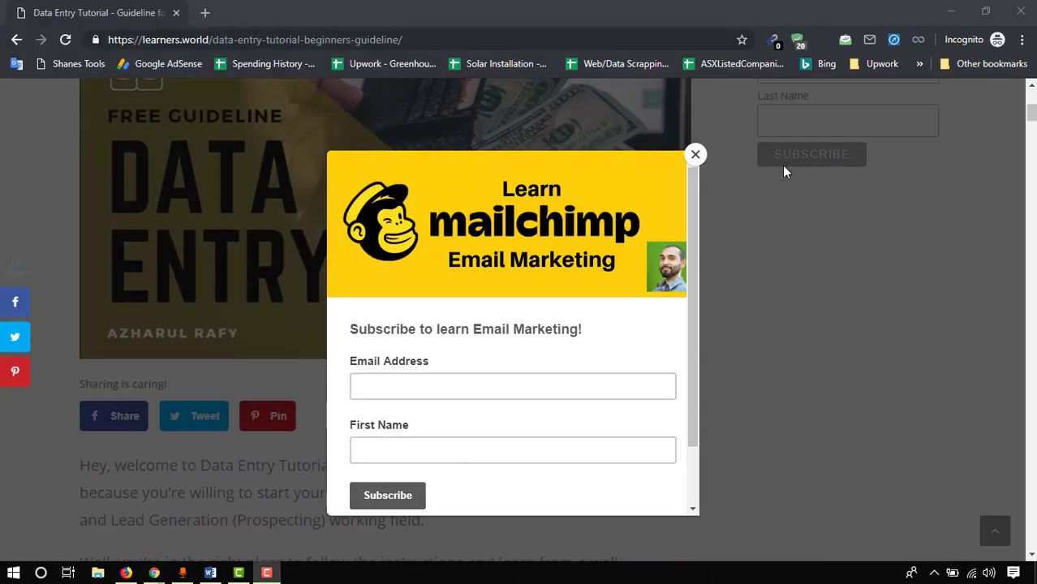
pyautogui.scroll(5, 773, 179)
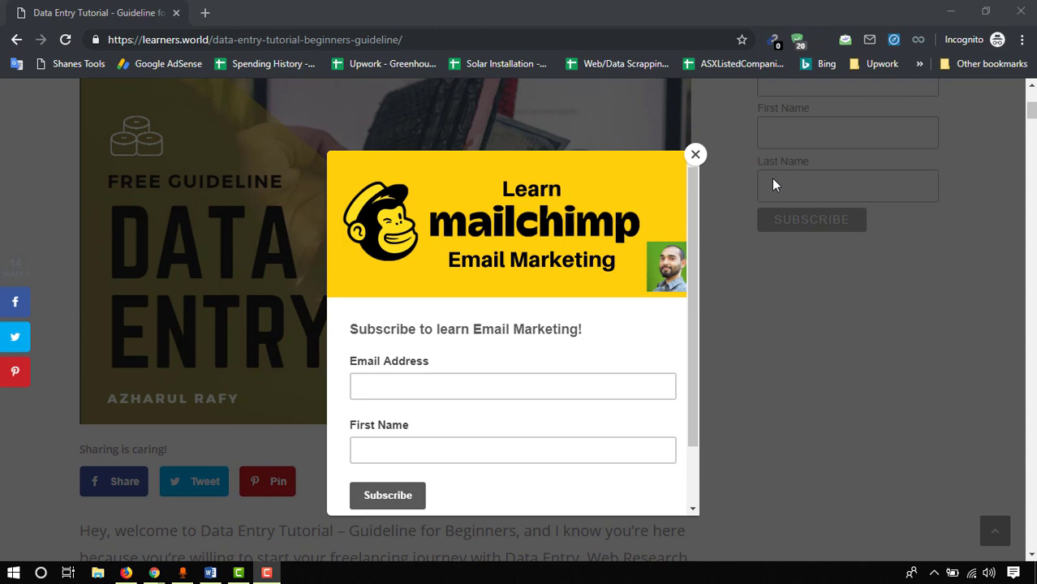
pyautogui.scroll(3, 772, 183)
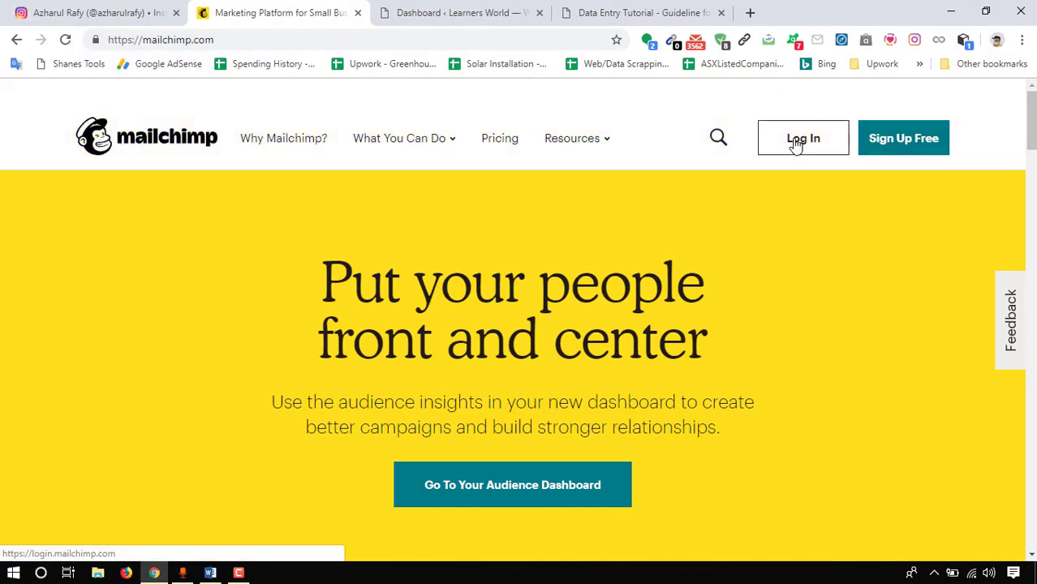
# - Log in to Mailchimp using the saved username suggestion and the autofilled password
pyautogui.click(796, 139)
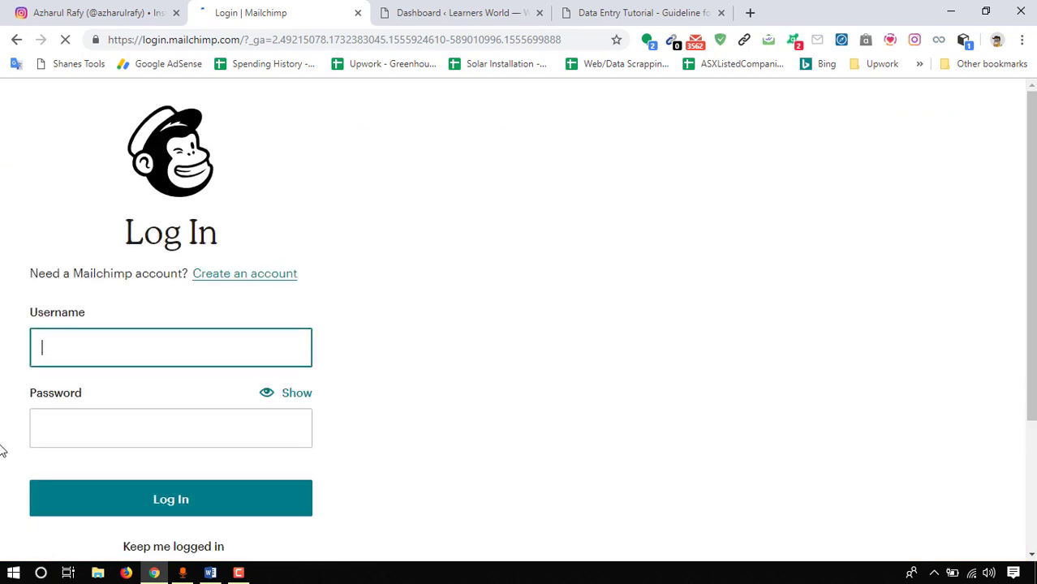
pyautogui.click(120, 347)
pyautogui.write('azyahoo')
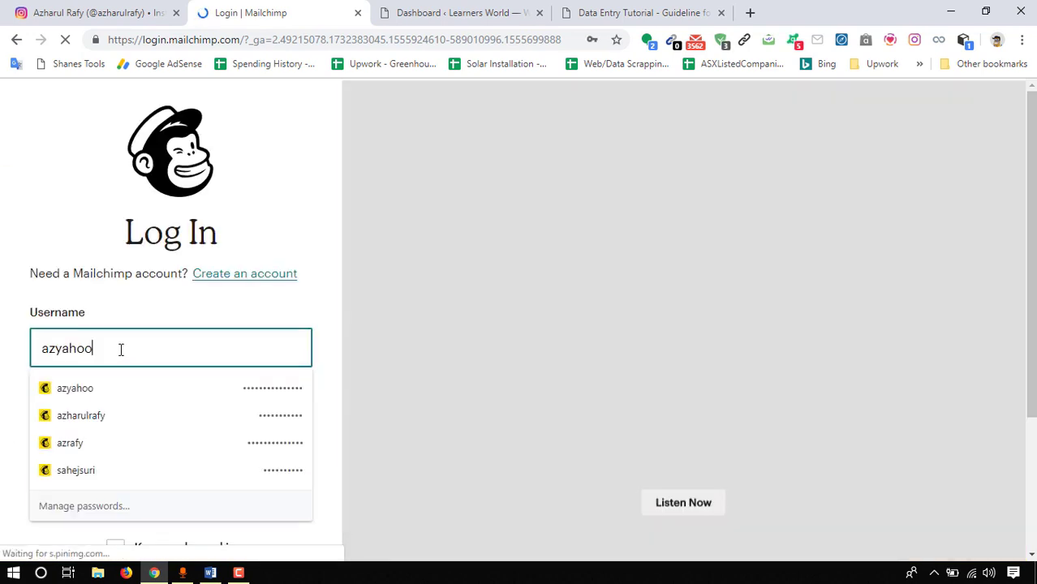
pyautogui.press('Down')
pyautogui.press('Return')
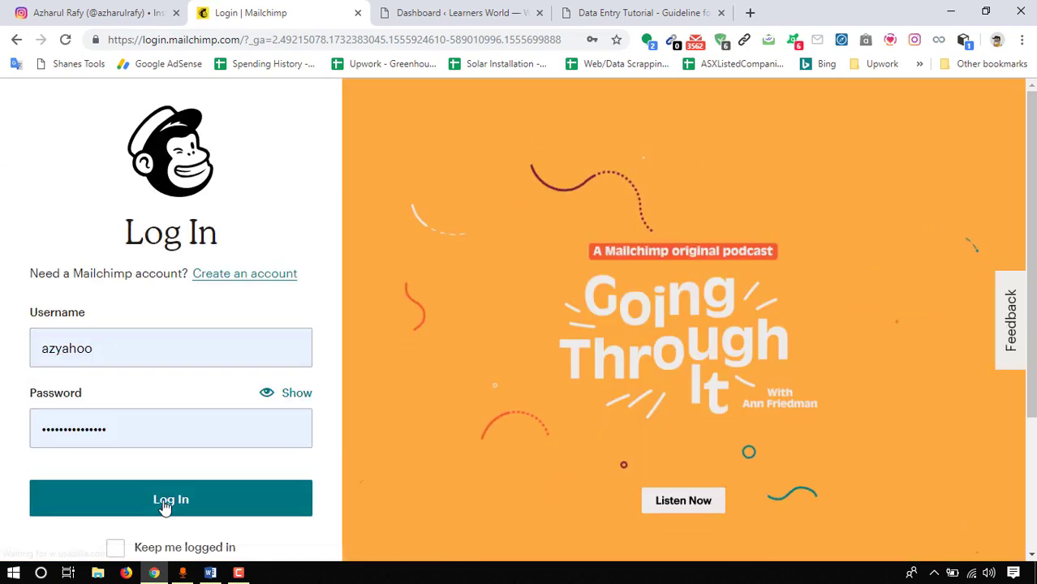
pyautogui.click(168, 503)
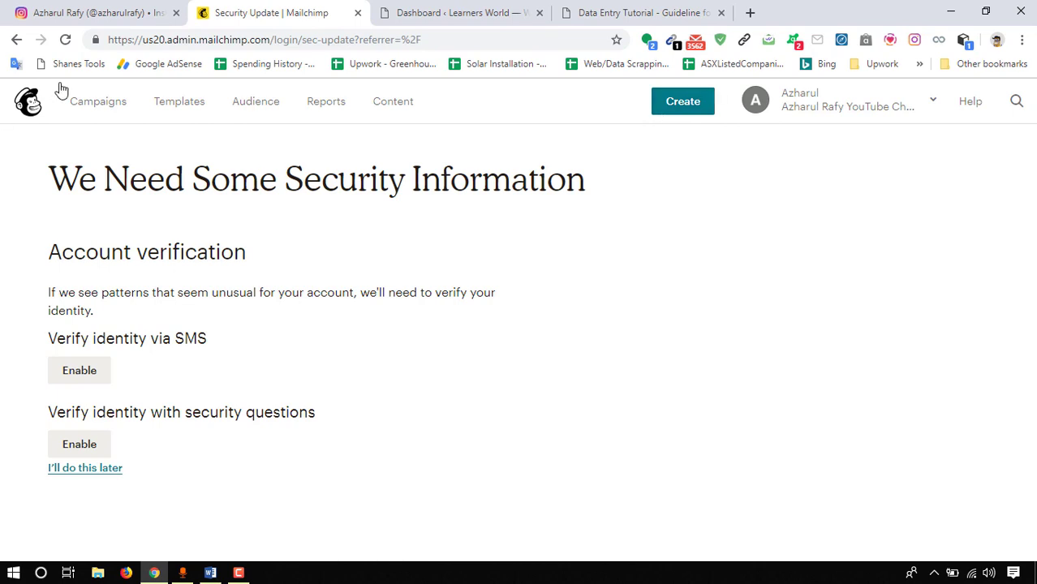
# - Choose Create > Signup form, comparing the signup options against the blog post
pyautogui.click(683, 104)
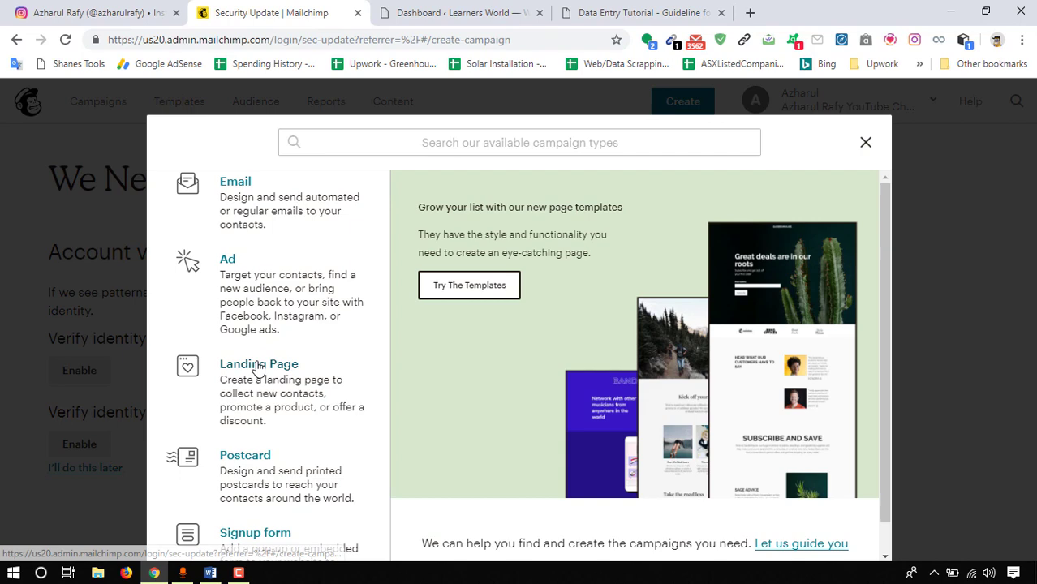
pyautogui.scroll(-1, 236, 496)
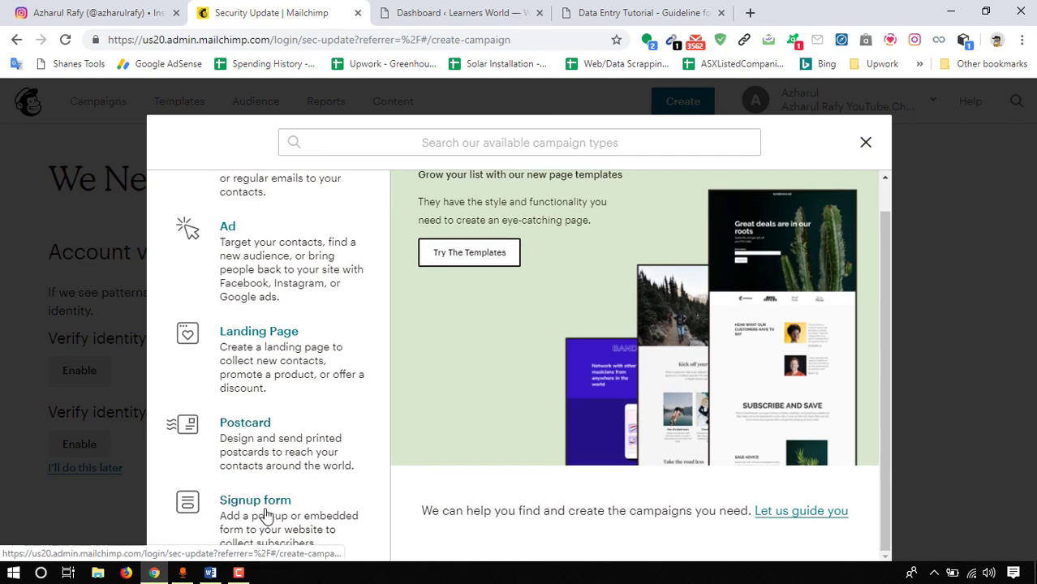
pyautogui.click(240, 508)
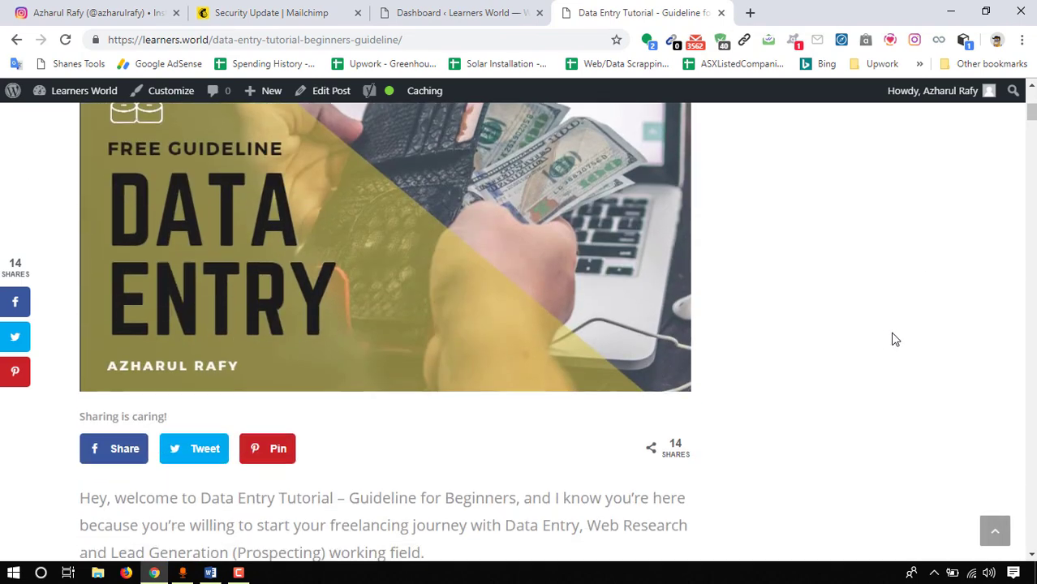
pyautogui.scroll(6, 891, 340)
pyautogui.scroll(-1, 853, 317)
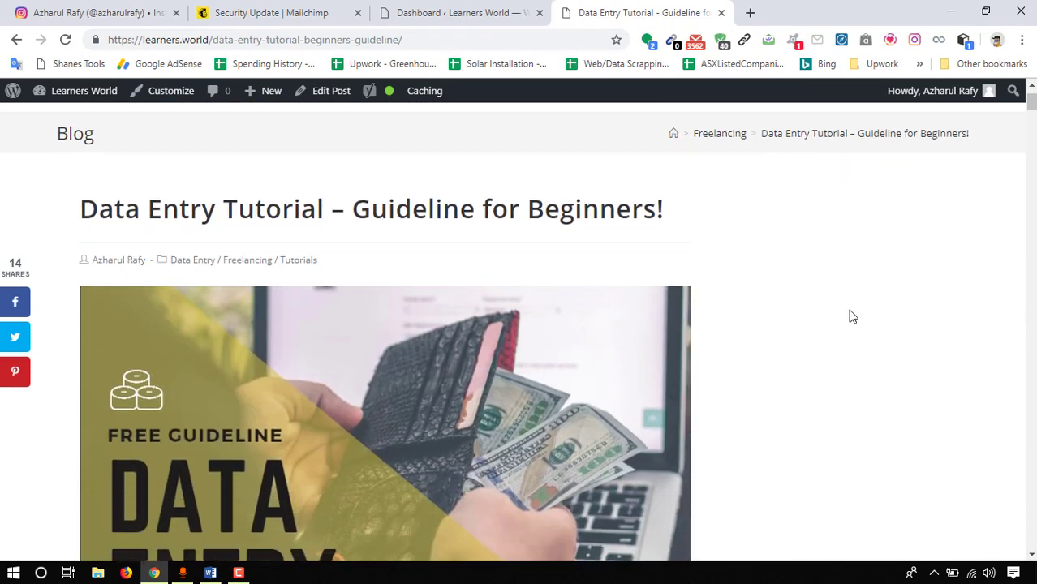
pyautogui.click(286, 12)
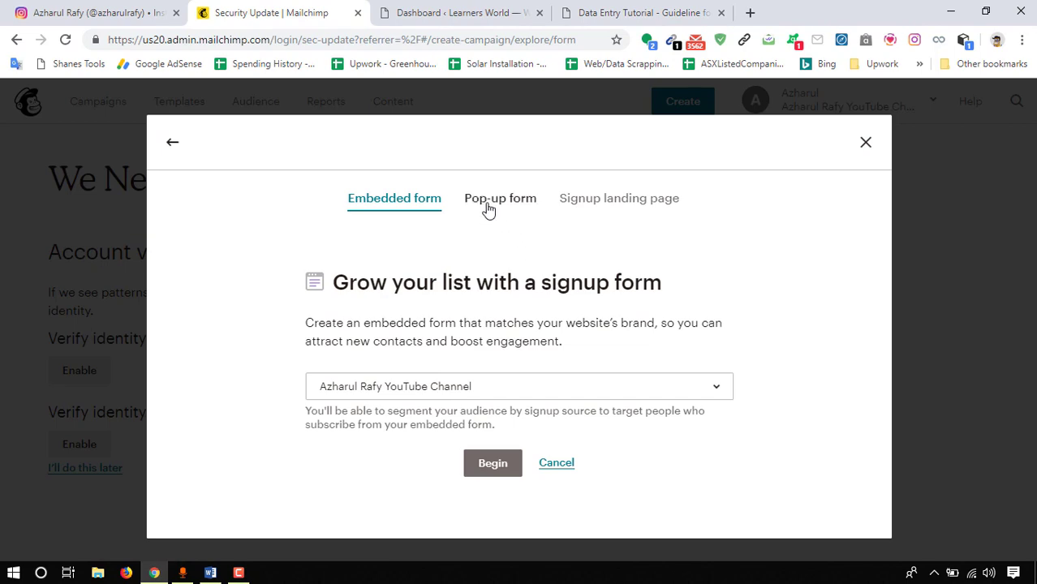
pyautogui.click(637, 12)
pyautogui.scroll(-3, 443, 279)
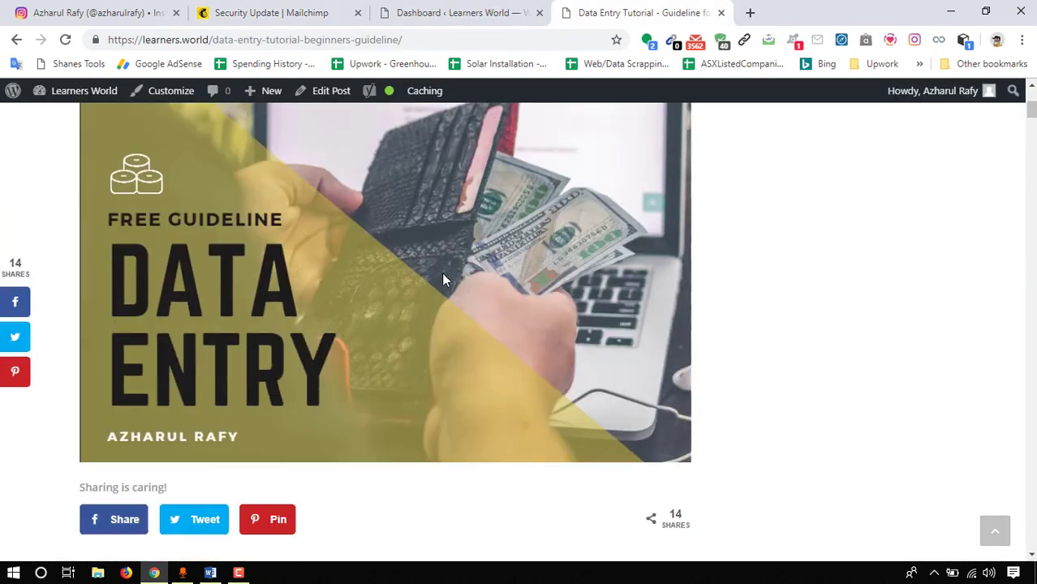
pyautogui.scroll(5, 443, 280)
pyautogui.click(250, 10)
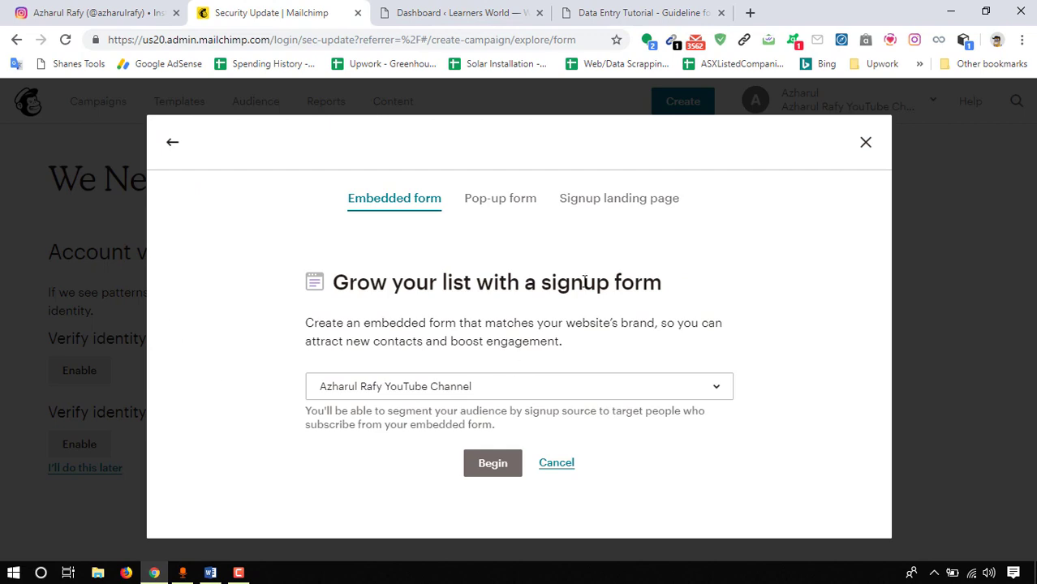
# - Pick Embedded form over the landing page and select the YouTube channel audience
pyautogui.click(640, 203)
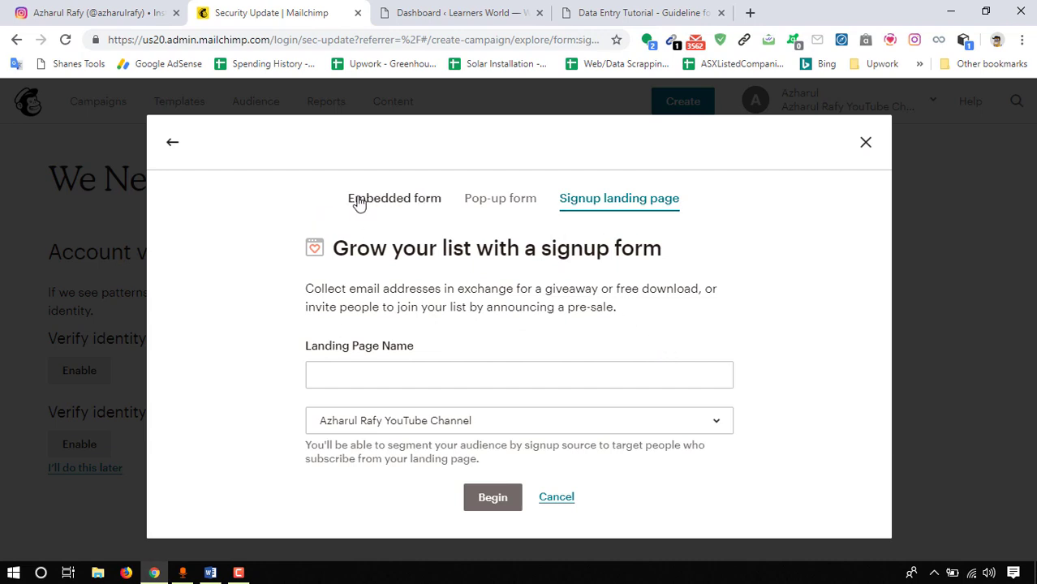
pyautogui.click(408, 203)
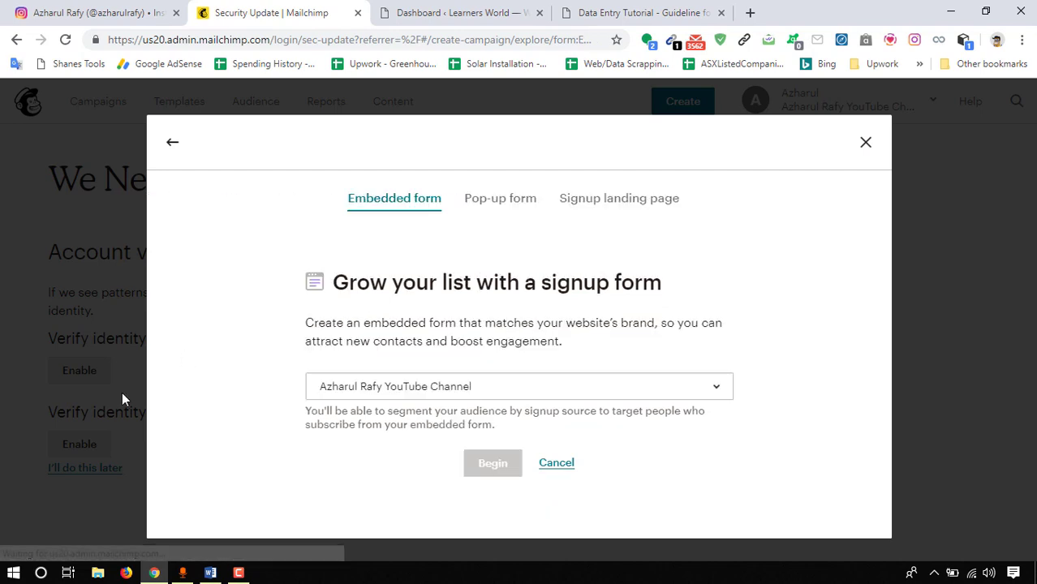
pyautogui.click(362, 390)
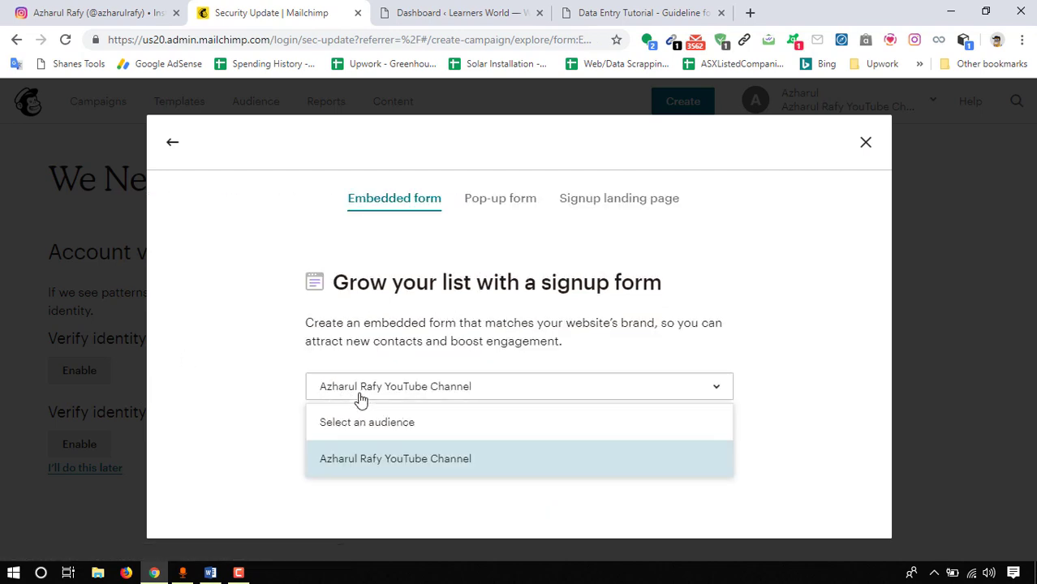
pyautogui.click(399, 461)
# - Begin the embedded form and try the preview's heading, email and first name fields
pyautogui.click(495, 469)
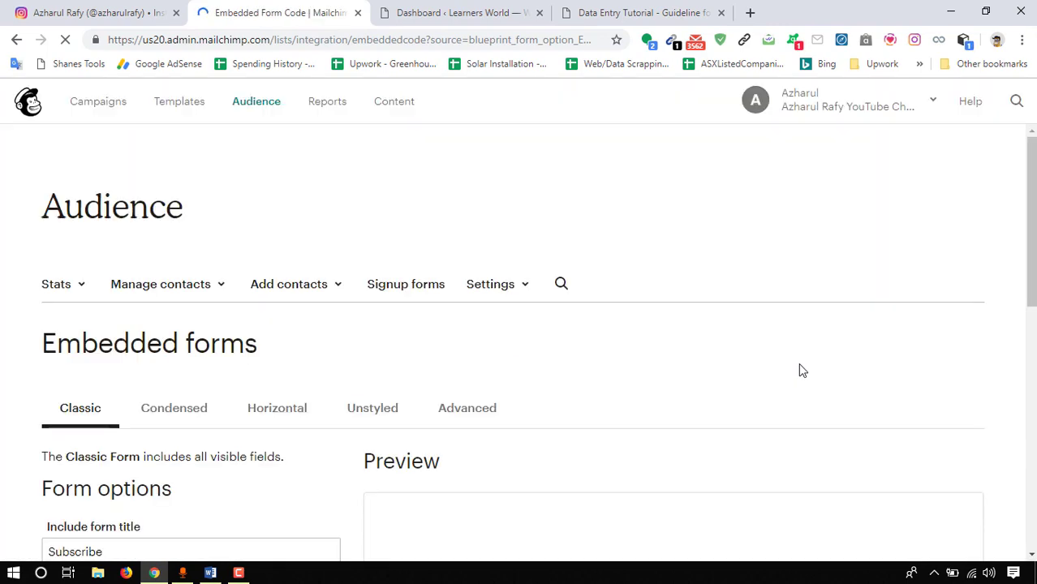
pyautogui.scroll(-3, 779, 351)
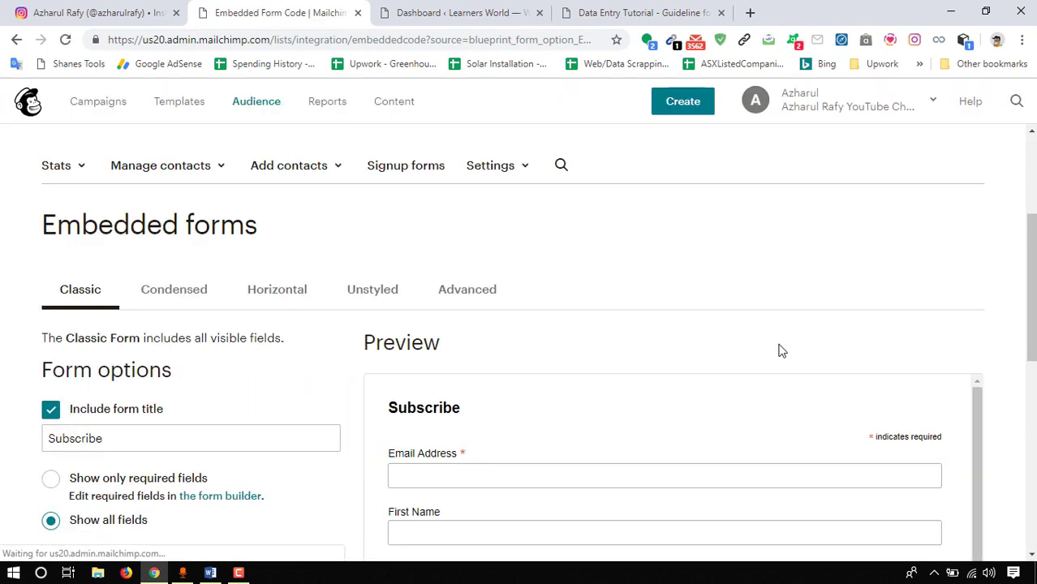
pyautogui.scroll(-2, 779, 351)
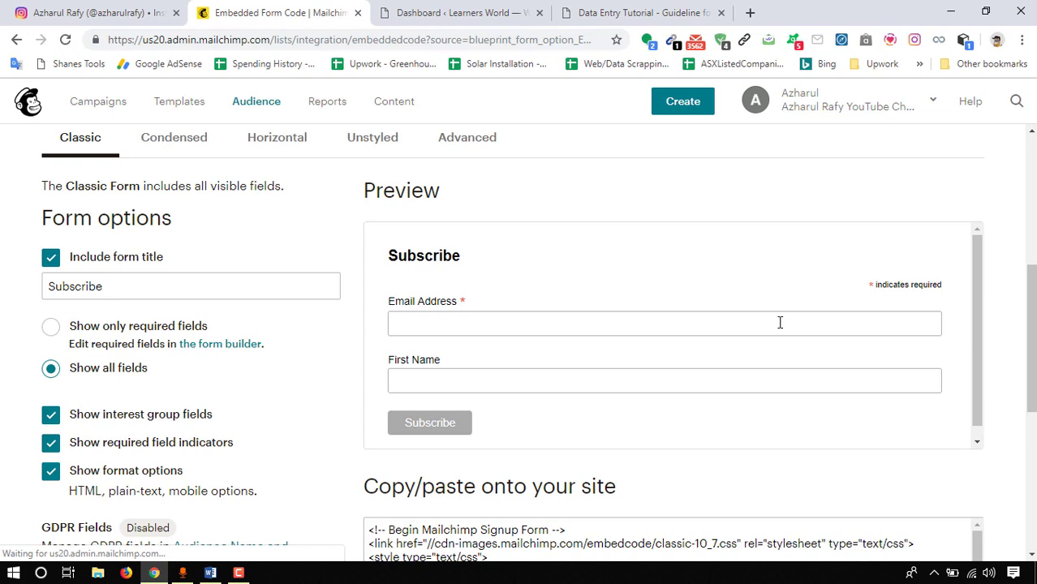
pyautogui.scroll(-1, 852, 333)
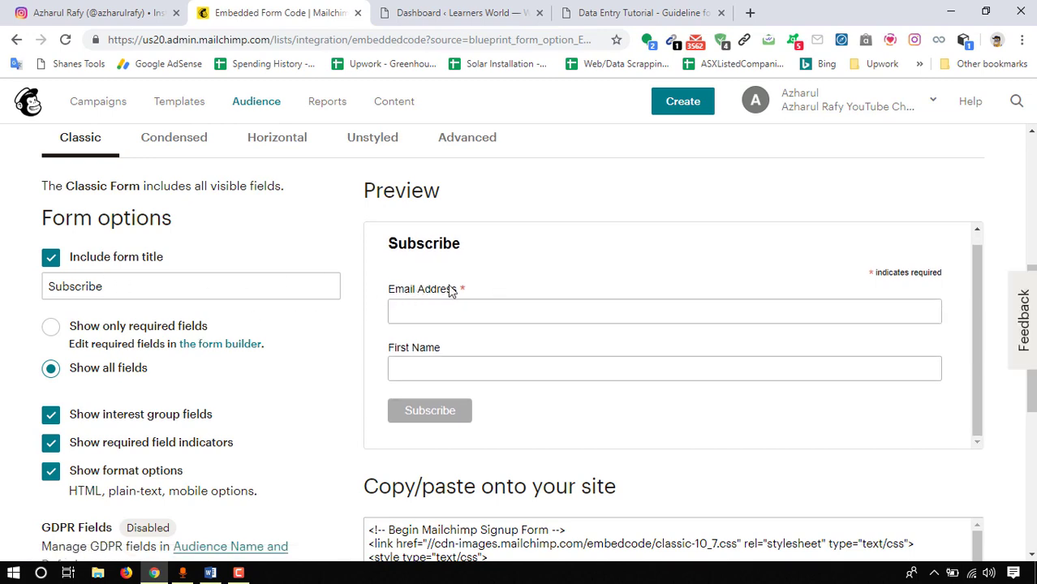
pyautogui.doubleClick(445, 247)
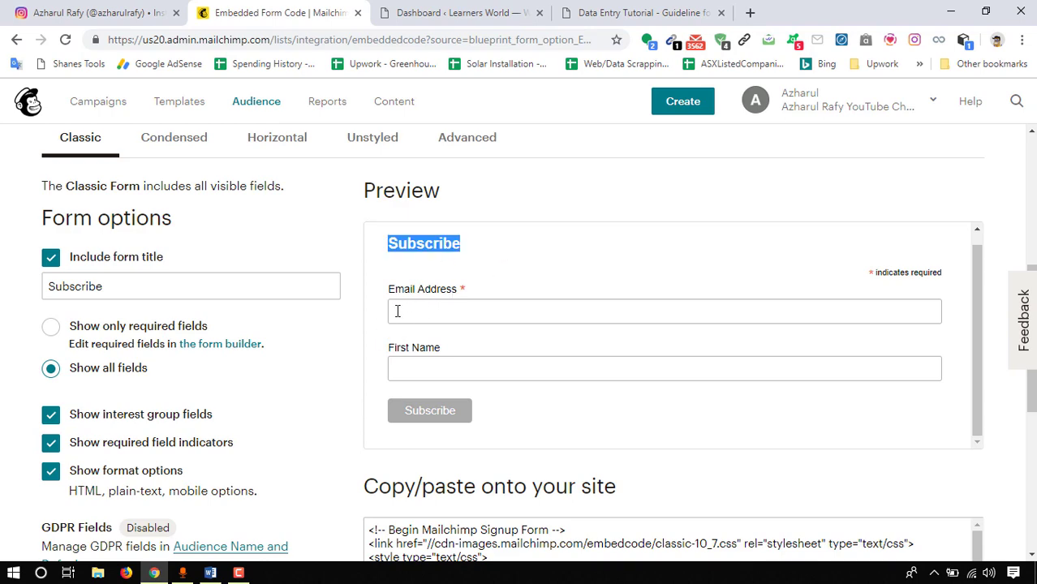
pyautogui.click(437, 311)
pyautogui.scroll(-1, 423, 354)
pyautogui.click(428, 289)
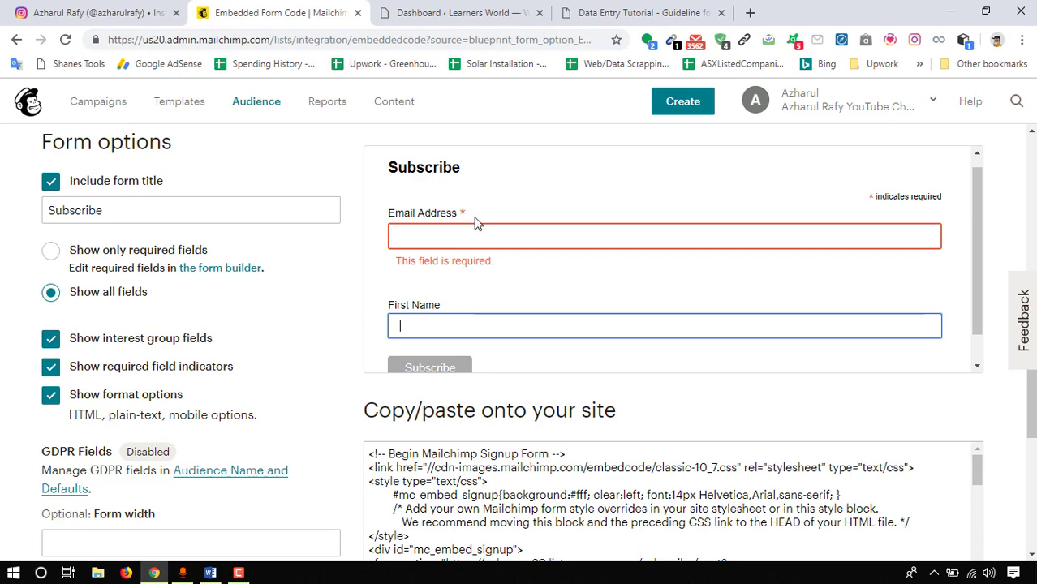
pyautogui.scroll(1, 307, 335)
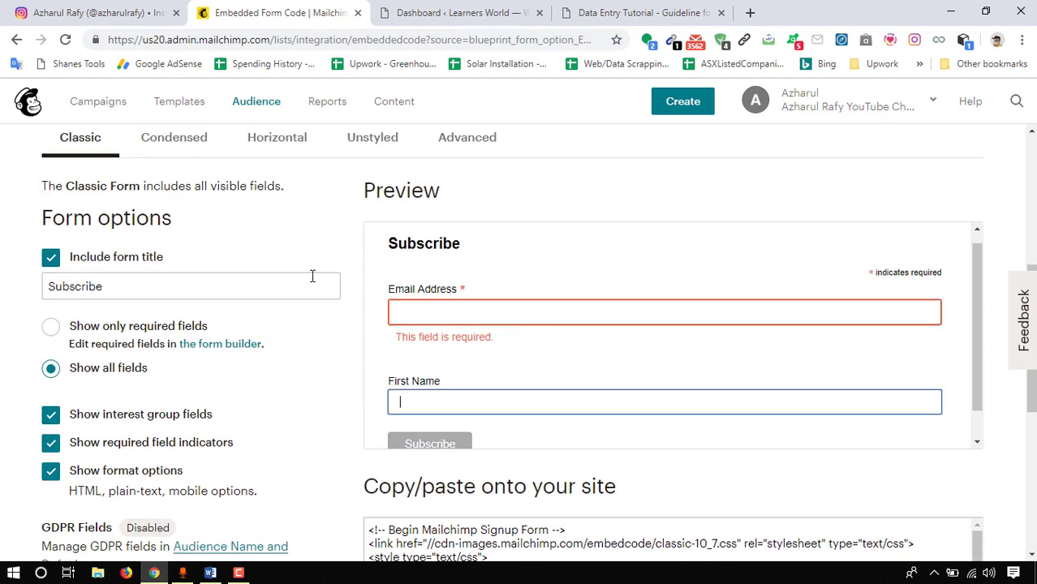
# - Change the form title to 'Subscribe to get regular updates from' plus the owner's name
pyautogui.click(237, 282)
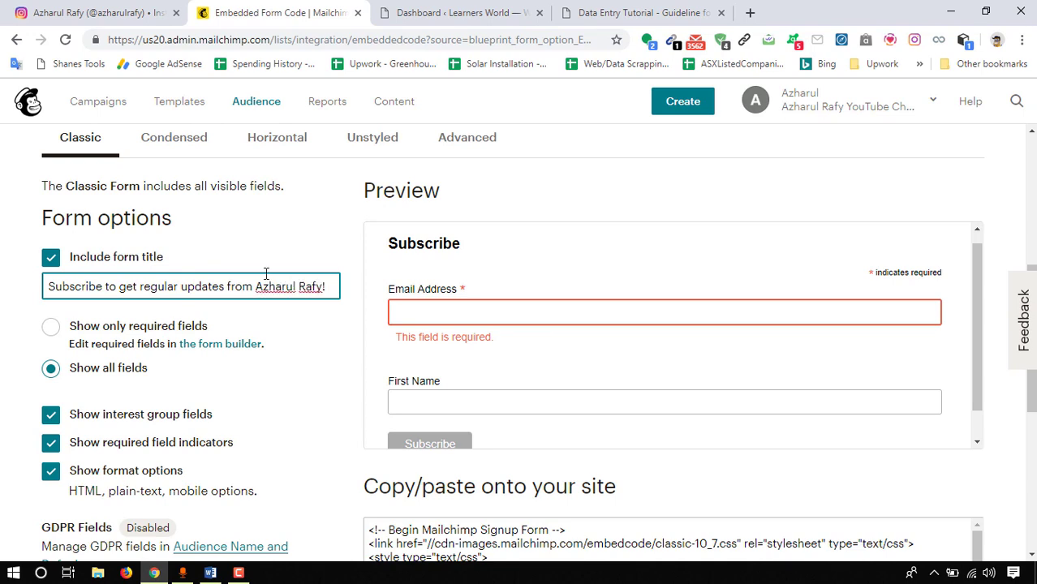
pyautogui.moveTo(273, 290); pyautogui.dragTo(340, 284)
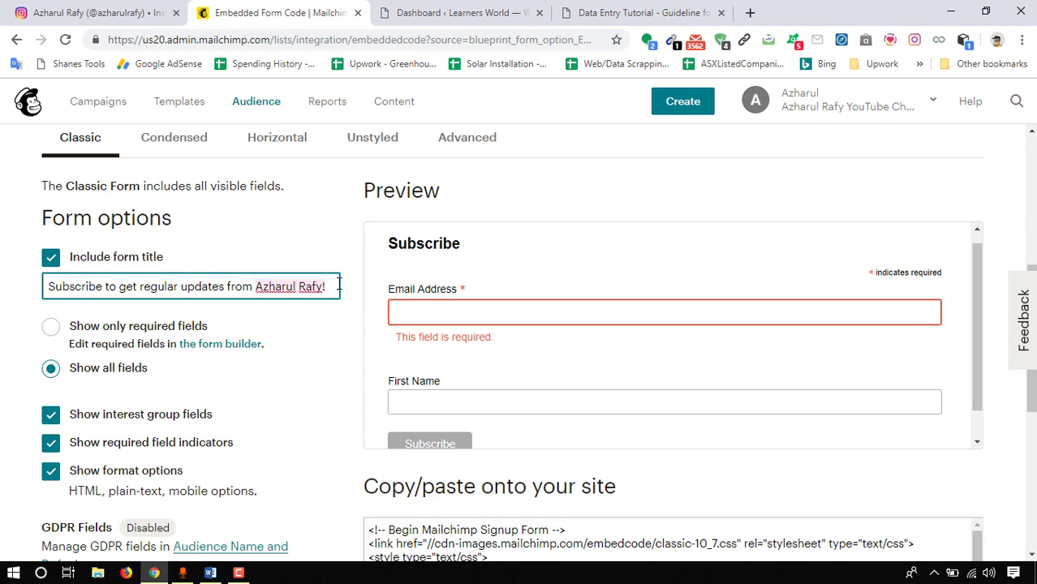
pyautogui.click(615, 281)
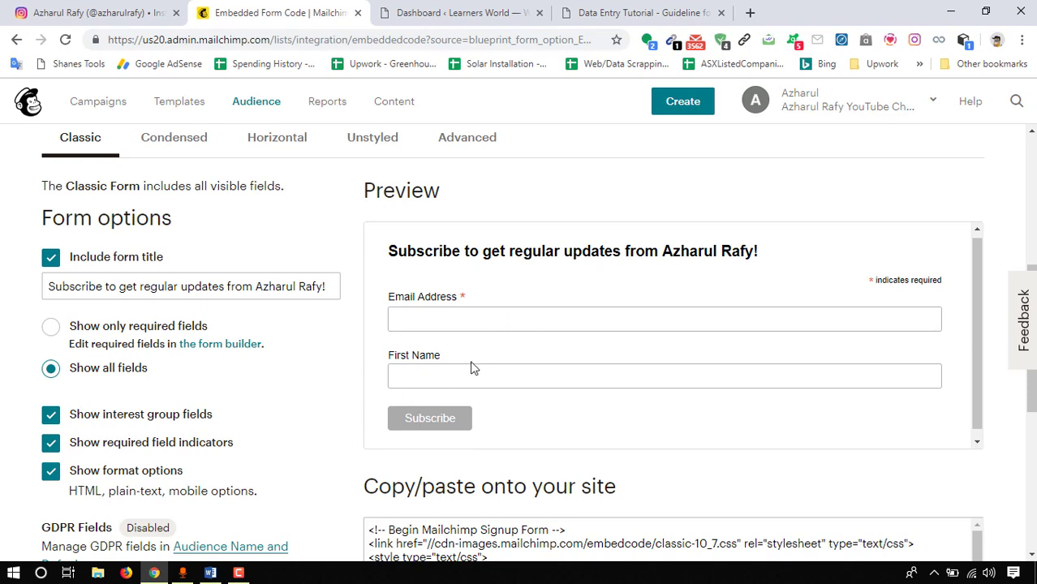
pyautogui.scroll(-1, 458, 368)
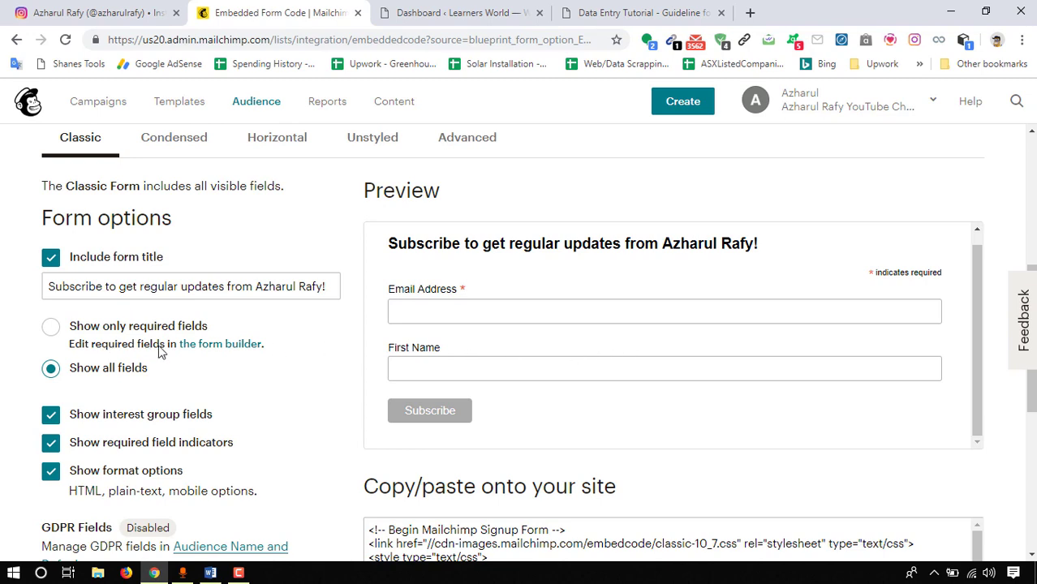
# - Open the form builder and review the signup form's existing fields
pyautogui.click(225, 346)
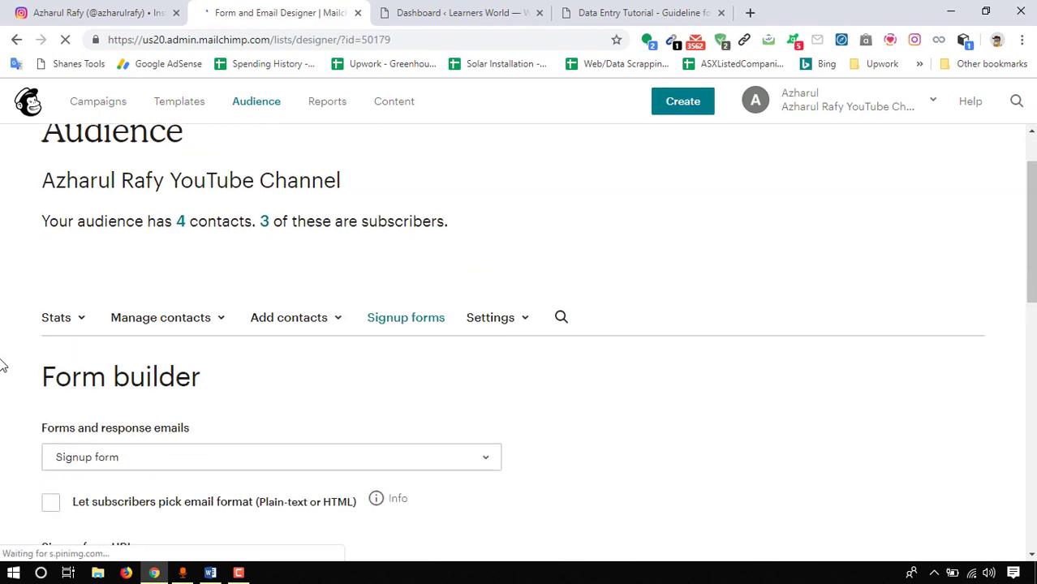
pyautogui.scroll(-6, 2, 363)
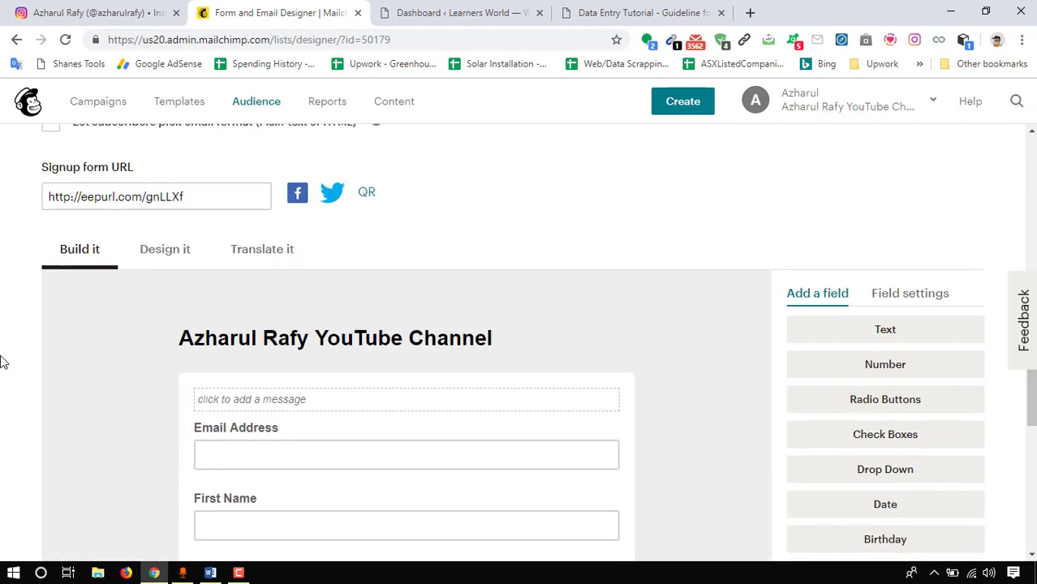
pyautogui.scroll(2, 784, 367)
pyautogui.scroll(-2, 900, 385)
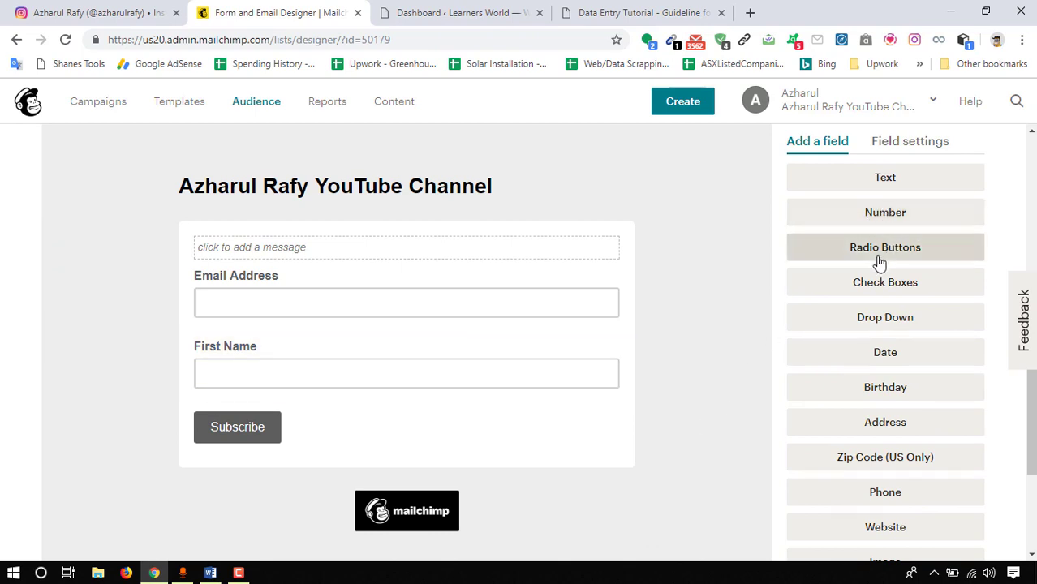
pyautogui.scroll(-2, 919, 300)
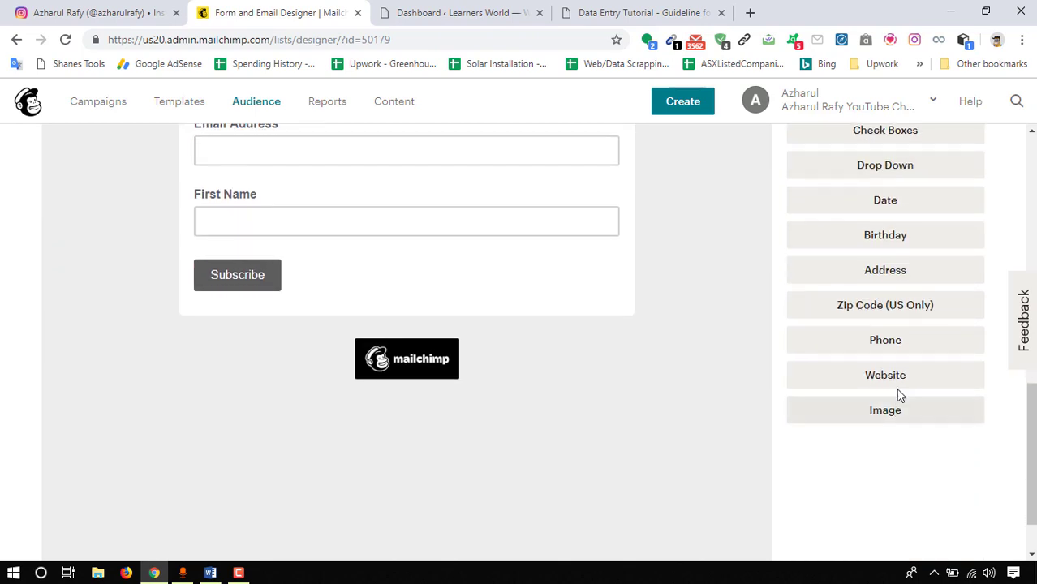
pyautogui.scroll(2, 877, 394)
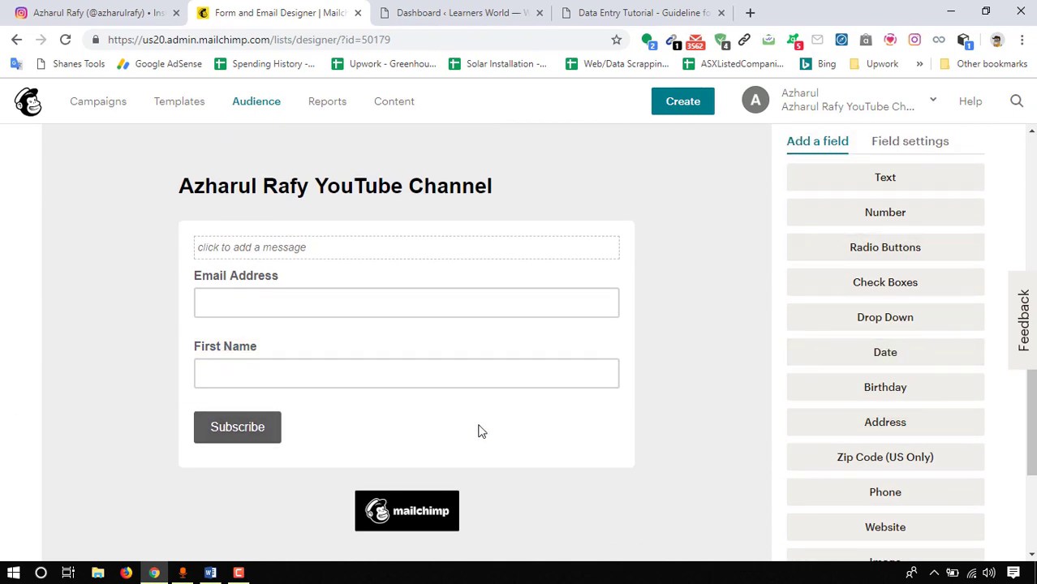
# - Add a text field labelled 'Last Name' below First Name and save it
pyautogui.click(873, 190)
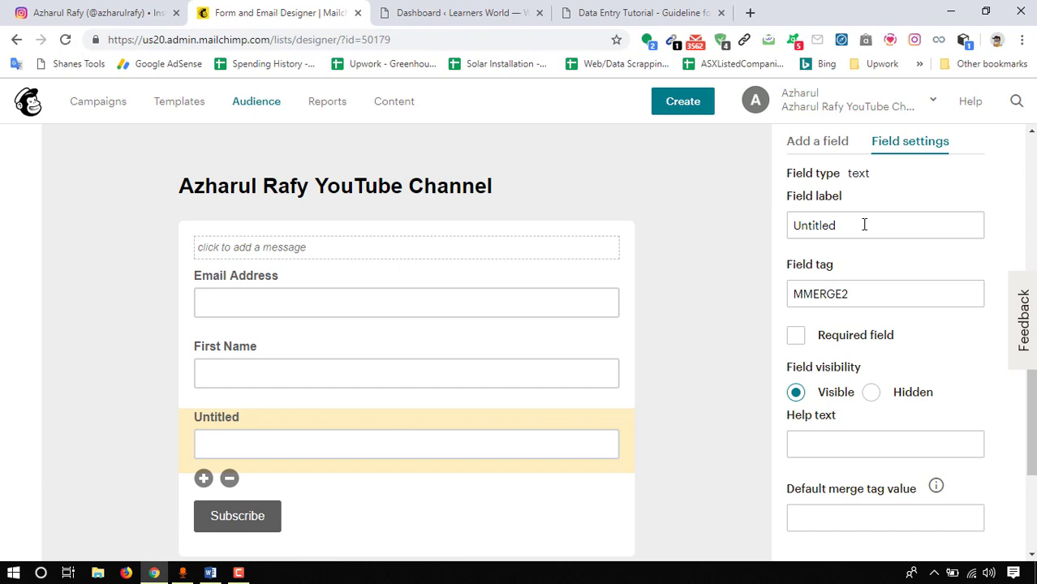
pyautogui.click(945, 234)
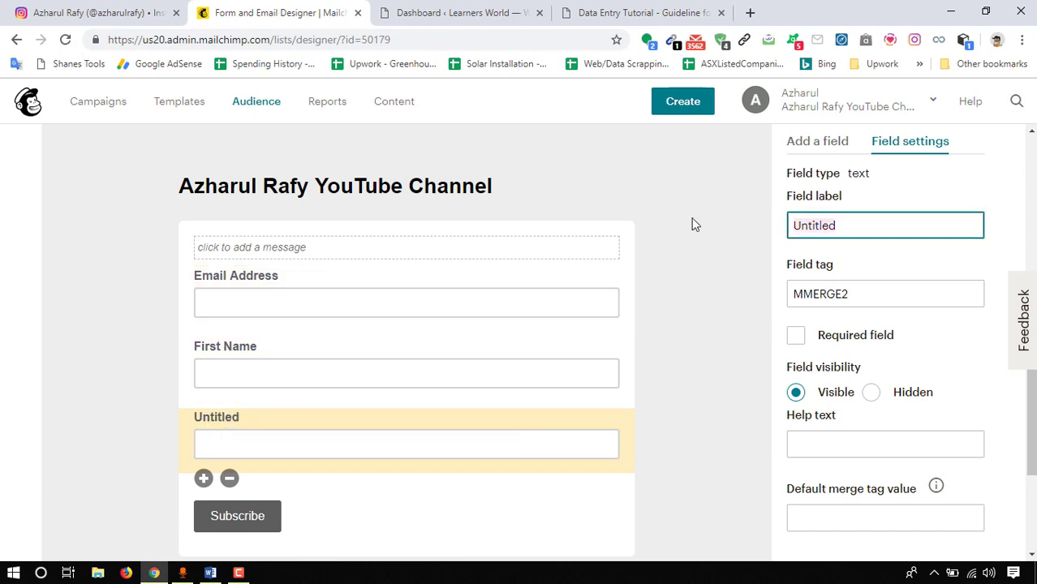
pyautogui.write('Last Name')
pyautogui.scroll(-1, 905, 448)
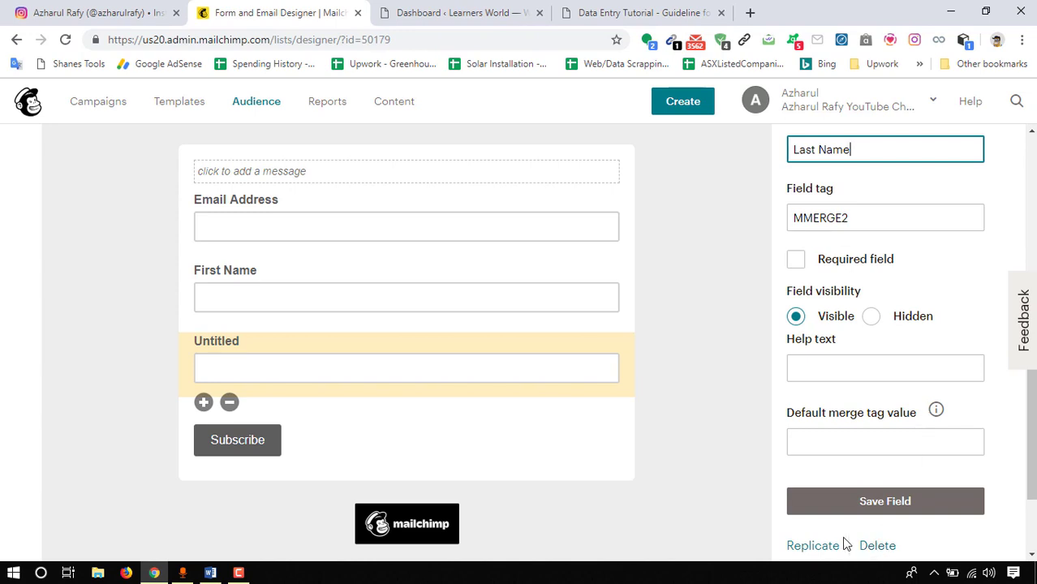
pyautogui.click(862, 505)
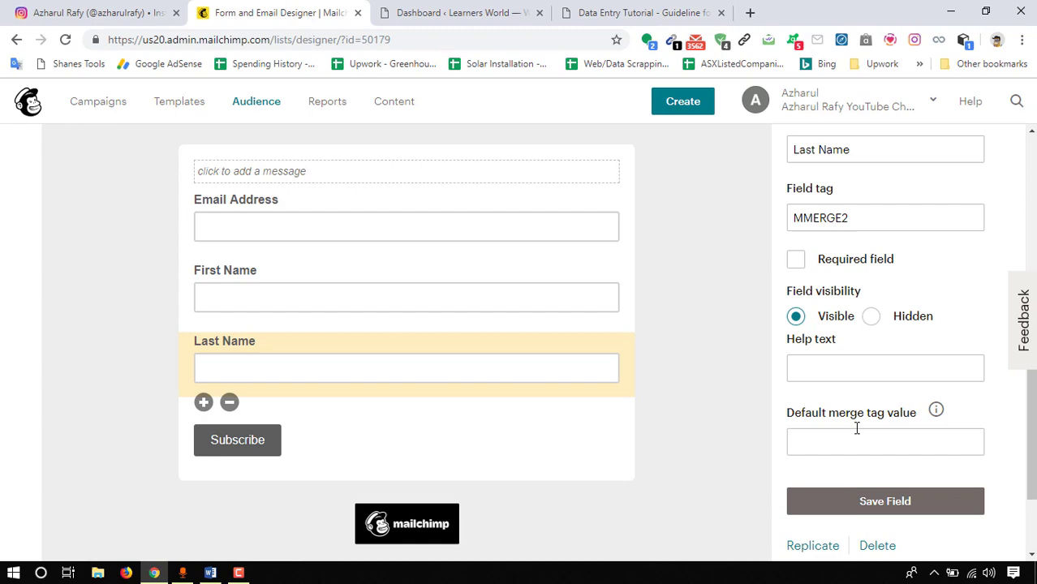
pyautogui.scroll(5, 656, 394)
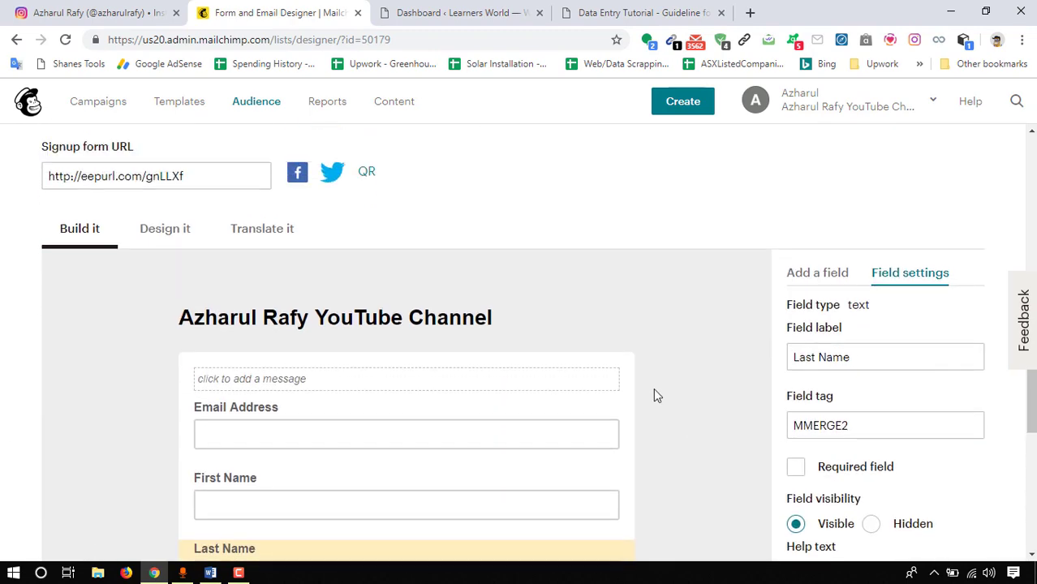
pyautogui.scroll(-3, 78, 244)
pyautogui.scroll(1, 131, 261)
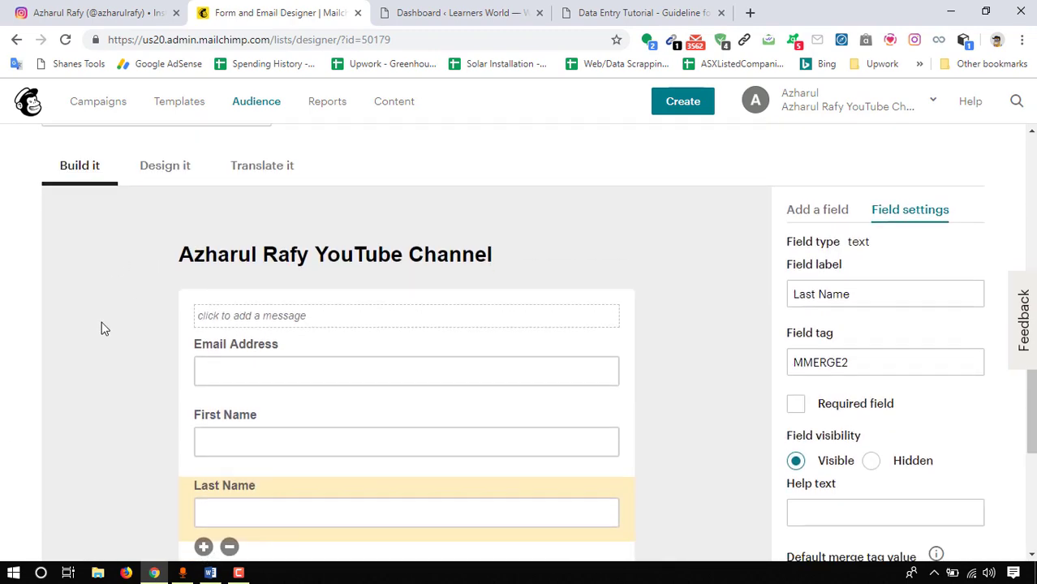
pyautogui.scroll(1, 114, 333)
pyautogui.scroll(1, 147, 300)
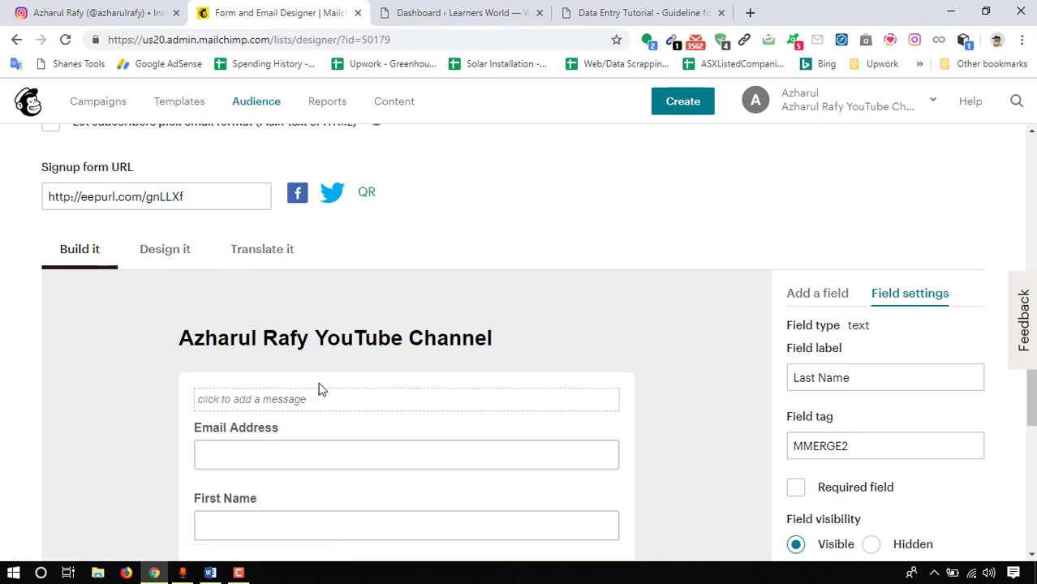
# - Open the Design it tab and view the page header styling options
pyautogui.scroll(-1, 284, 358)
pyautogui.scroll(1, 171, 273)
pyautogui.click(165, 258)
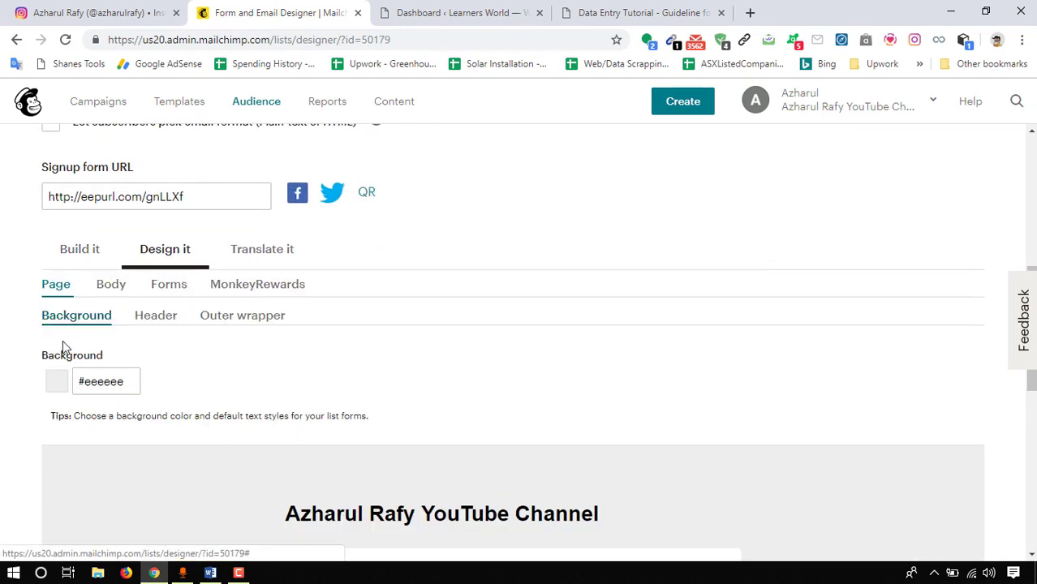
pyautogui.scroll(-2, 184, 277)
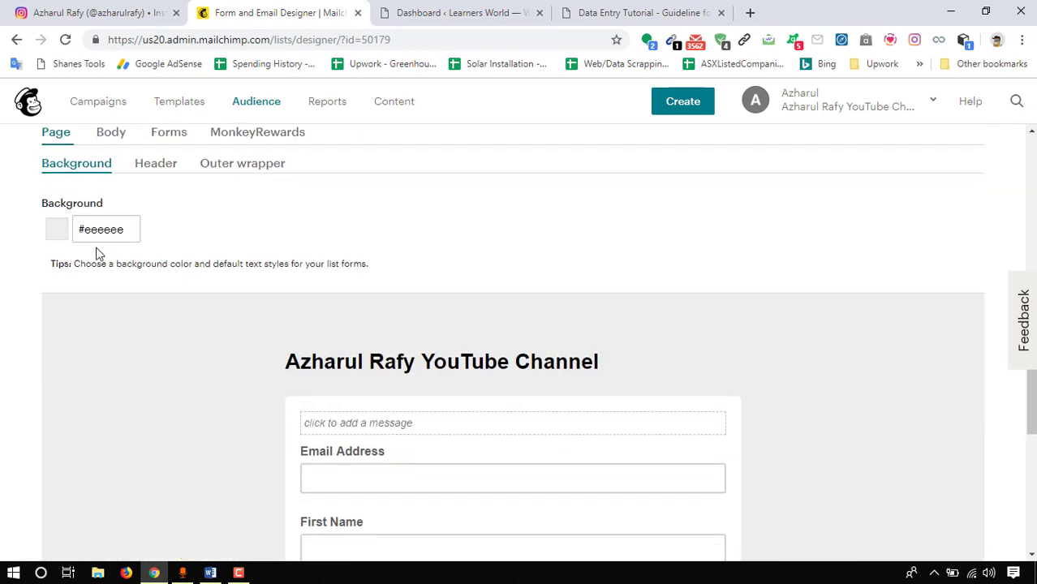
pyautogui.scroll(1, 121, 248)
pyautogui.click(151, 239)
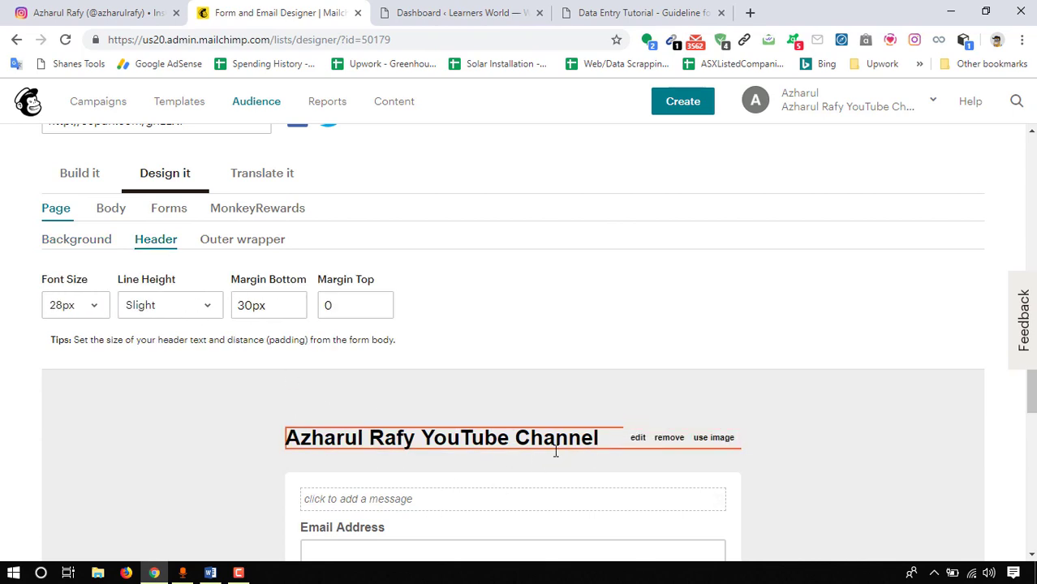
pyautogui.scroll(-1, 277, 405)
pyautogui.scroll(1, 288, 438)
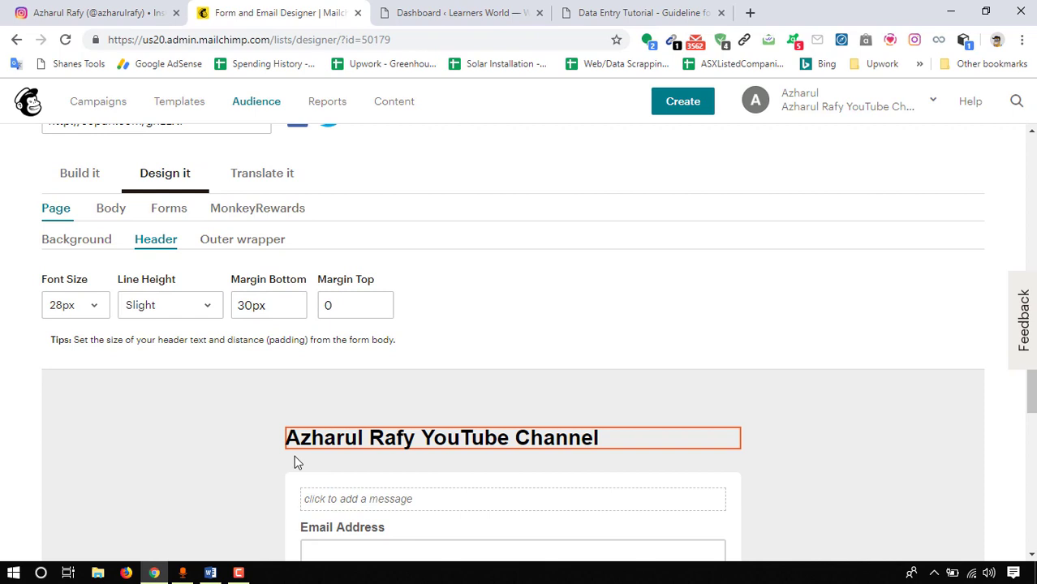
# - Review the outer wrapper background settings and glance at the translation settings
pyautogui.click(241, 247)
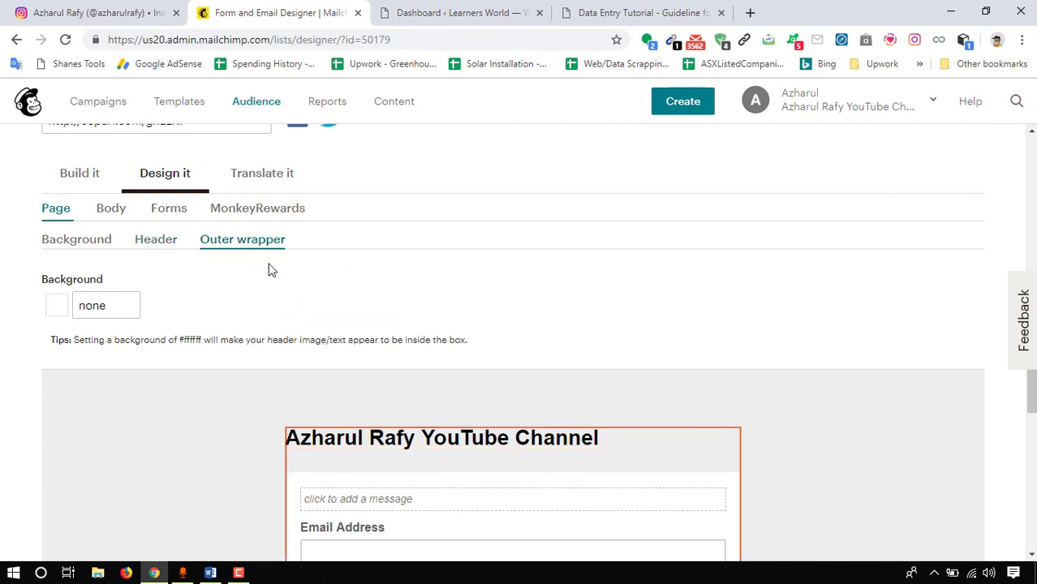
pyautogui.scroll(-2, 121, 444)
pyautogui.scroll(-2, 366, 359)
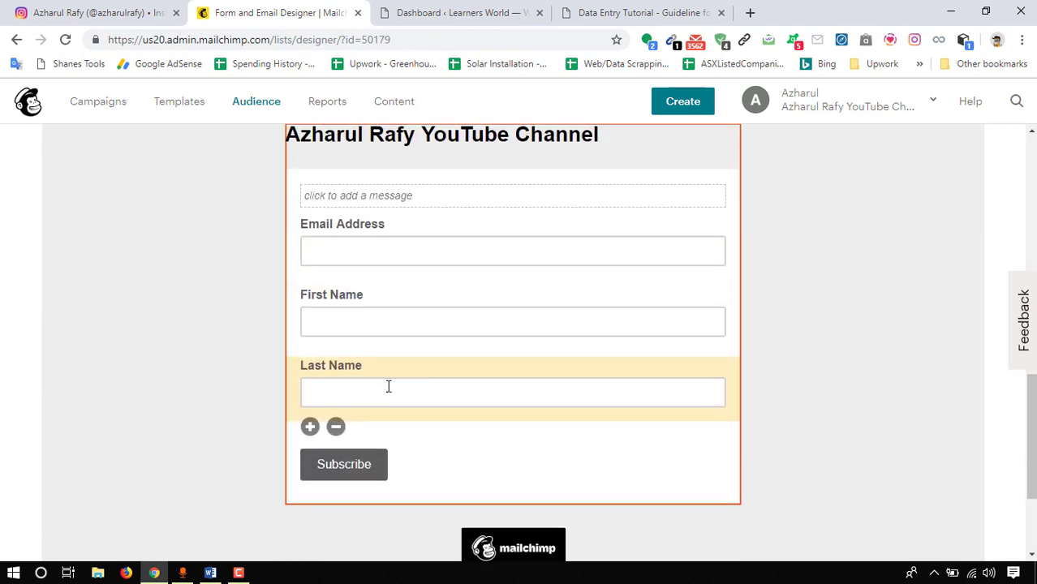
pyautogui.scroll(2, 389, 382)
pyautogui.moveTo(664, 295)
pyautogui.scroll(2, 401, 378)
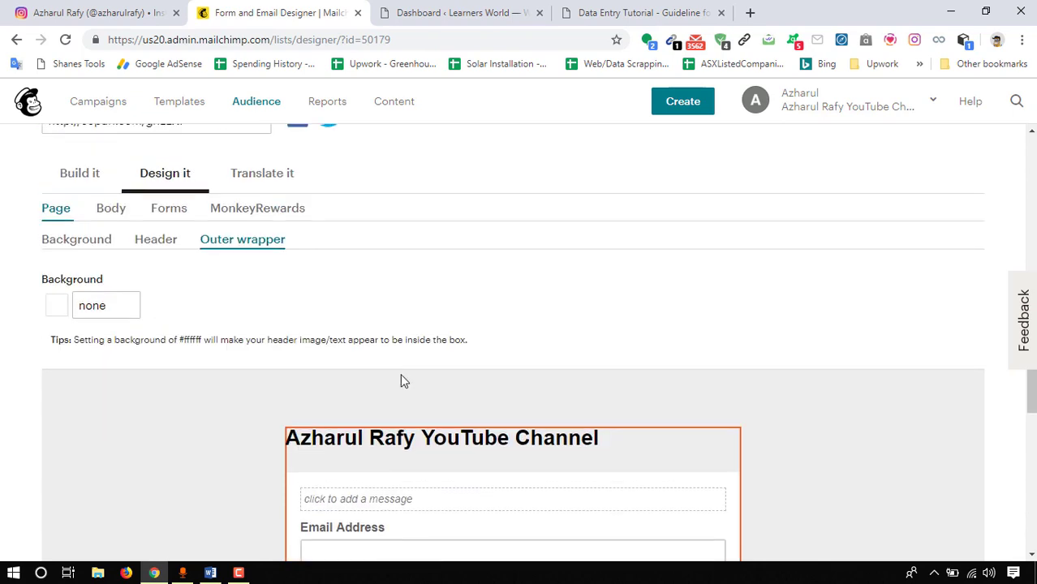
pyautogui.scroll(-1, 568, 372)
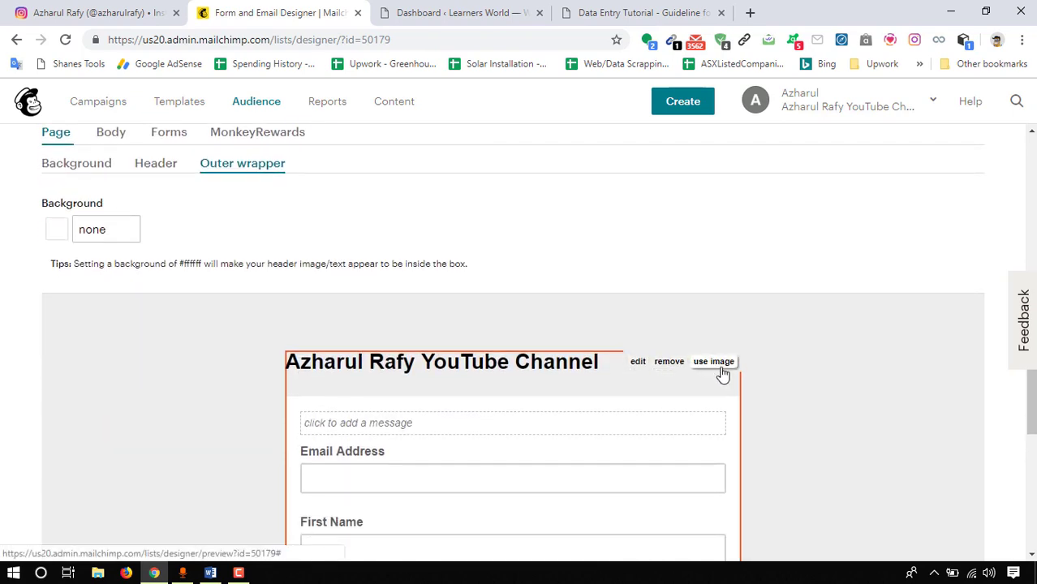
pyautogui.scroll(3, 174, 271)
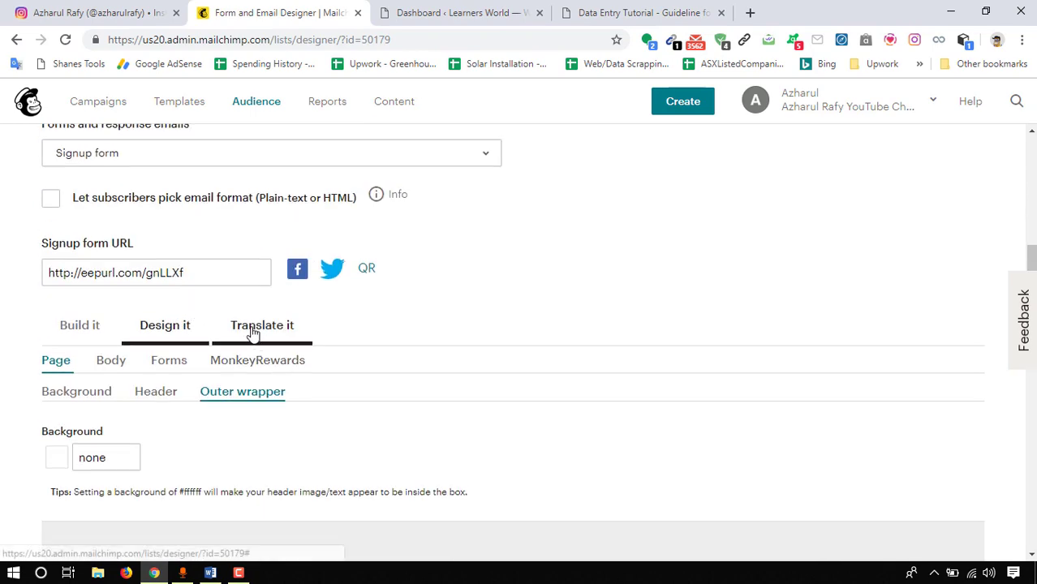
pyautogui.click(254, 332)
pyautogui.click(196, 342)
pyautogui.scroll(-2, 170, 296)
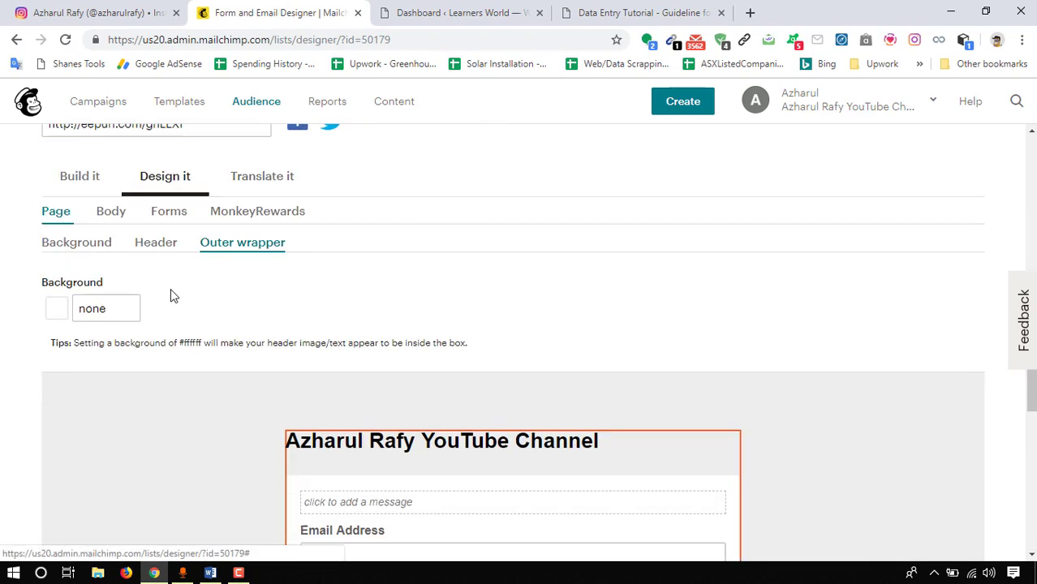
# - Browse the Body, Forms and MonkeyRewards sub-tabs, ending on body foreground colours
pyautogui.click(116, 212)
pyautogui.click(180, 214)
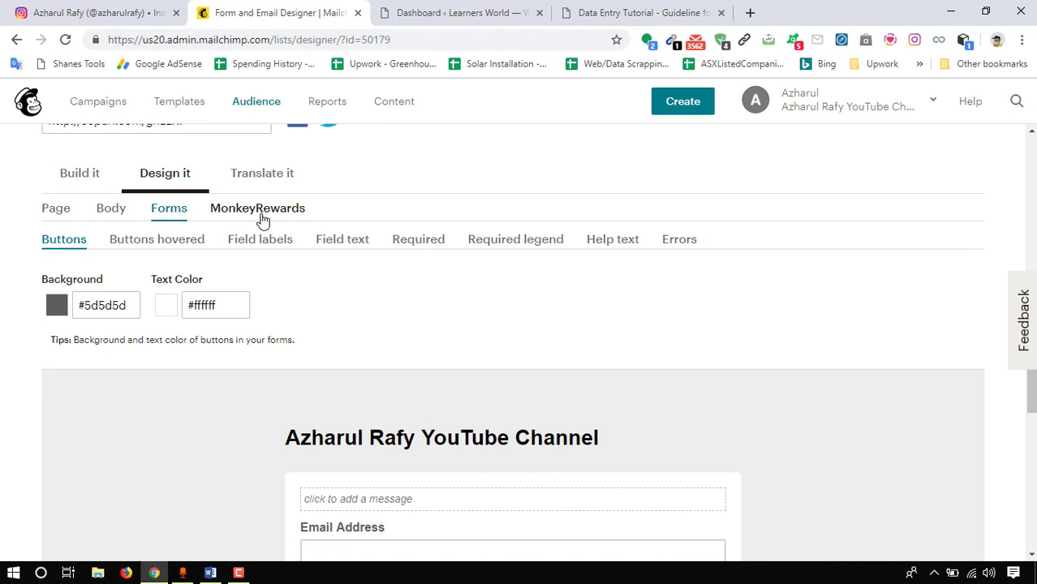
pyautogui.click(260, 218)
pyautogui.click(156, 216)
pyautogui.click(105, 214)
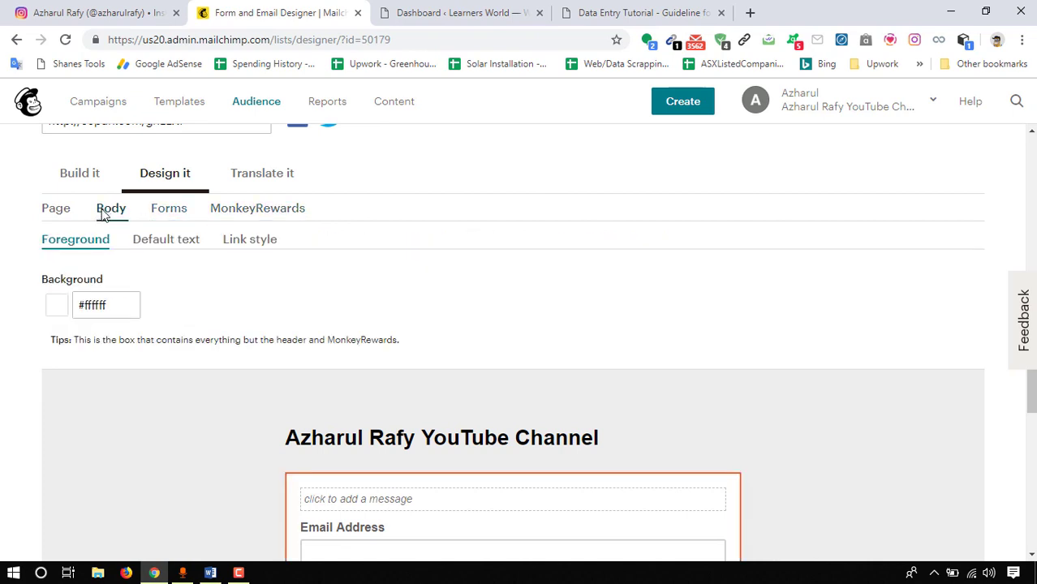
pyautogui.scroll(-5, 18, 294)
pyautogui.scroll(3, 413, 324)
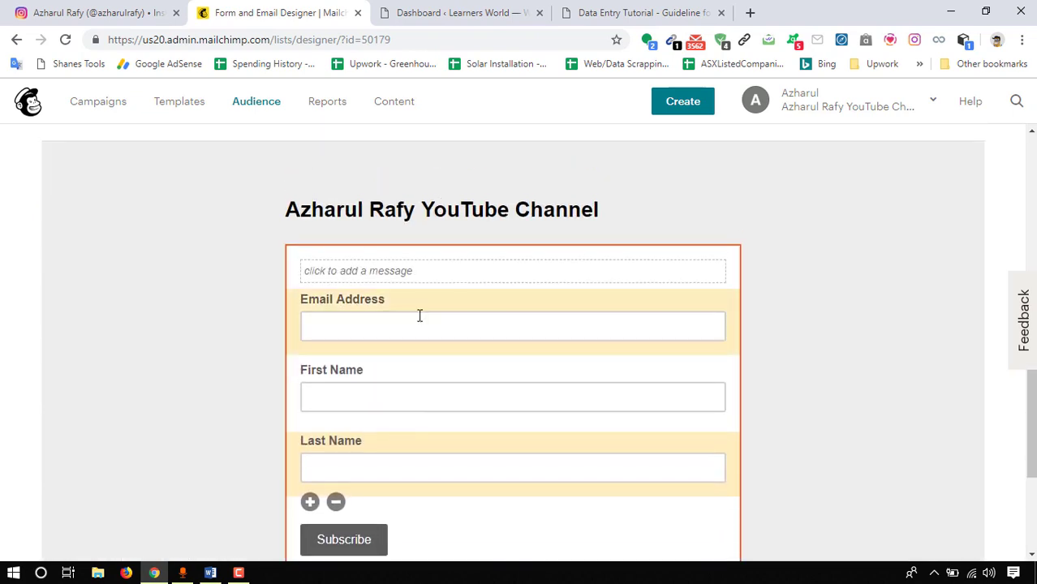
pyautogui.scroll(6, 420, 316)
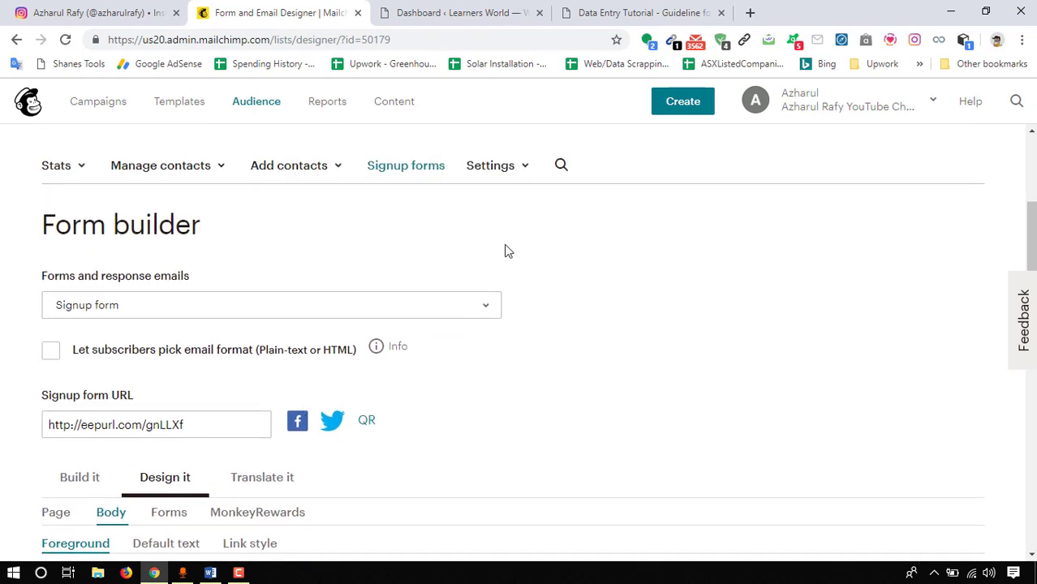
pyautogui.scroll(-1, 504, 249)
pyautogui.click(185, 351)
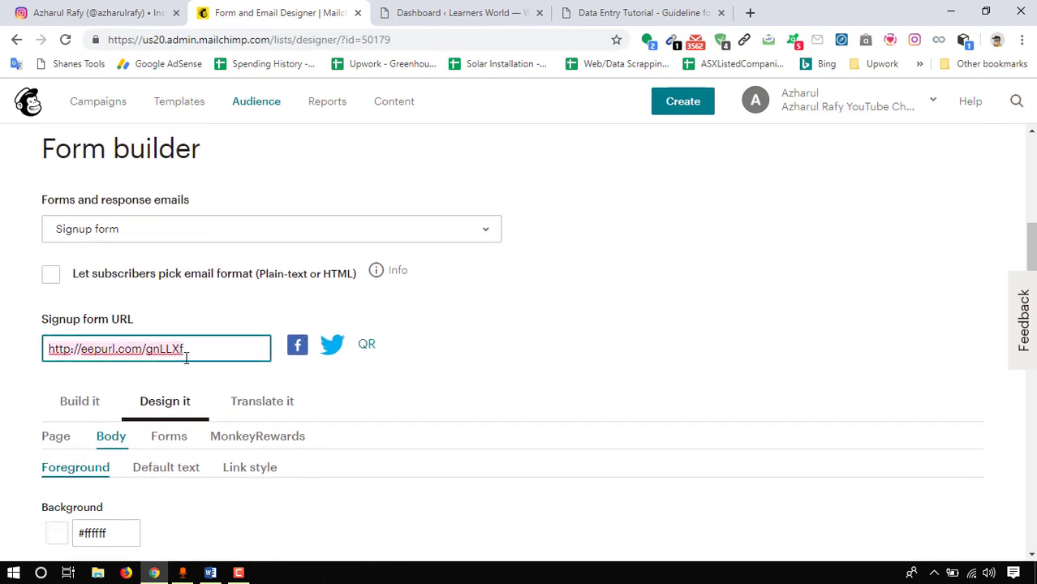
pyautogui.rightClick(177, 354)
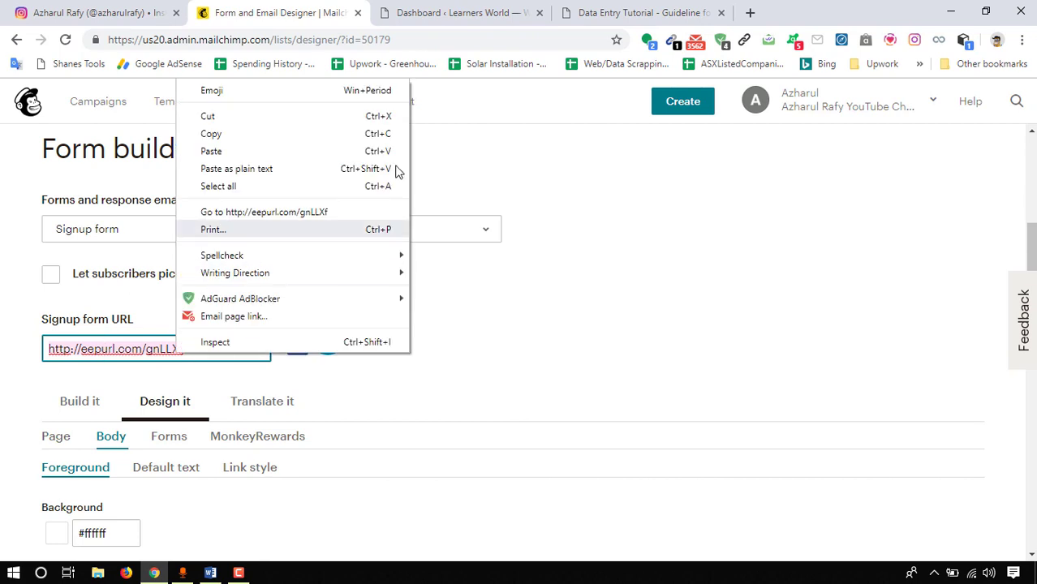
pyautogui.click(406, 134)
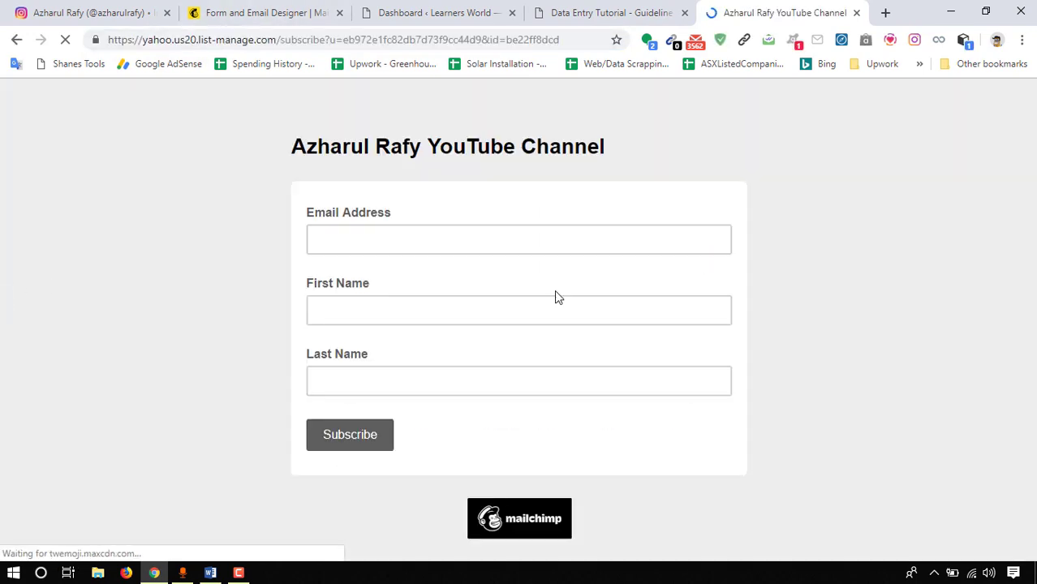
pyautogui.click(597, 10)
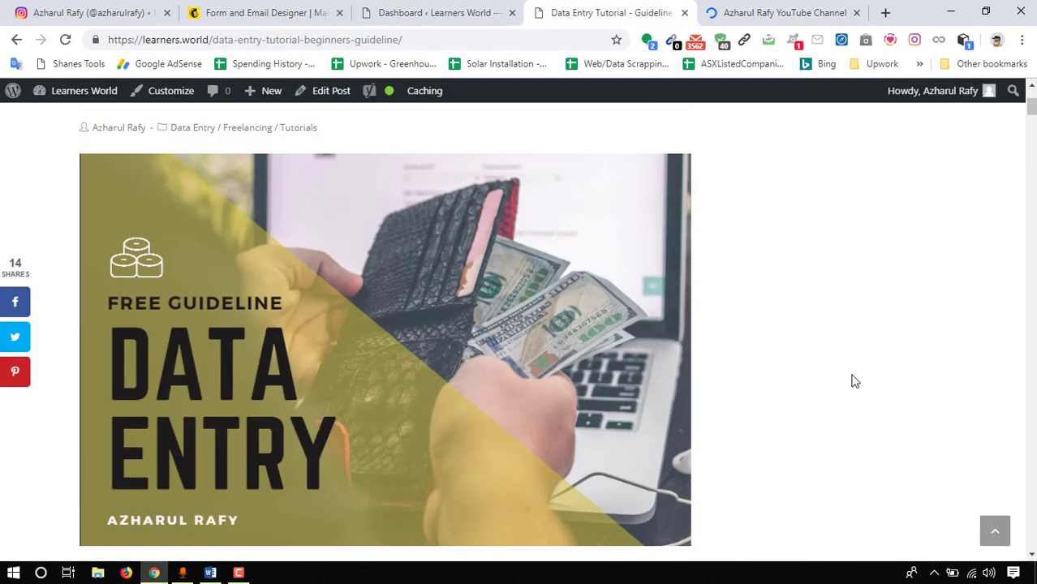
pyautogui.click(718, 10)
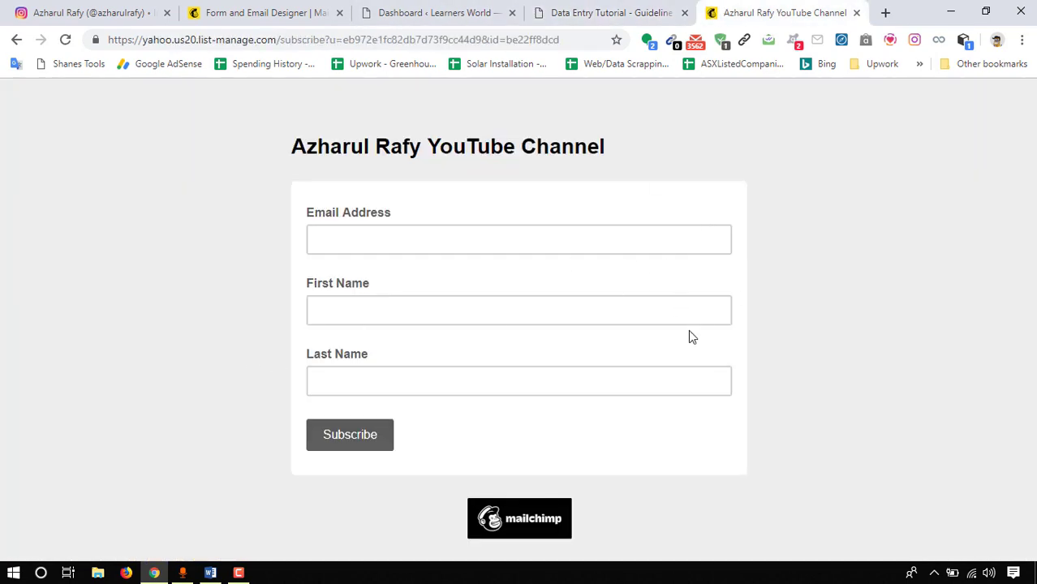
pyautogui.click(632, 10)
pyautogui.scroll(-3, 890, 351)
pyautogui.scroll(3, 936, 324)
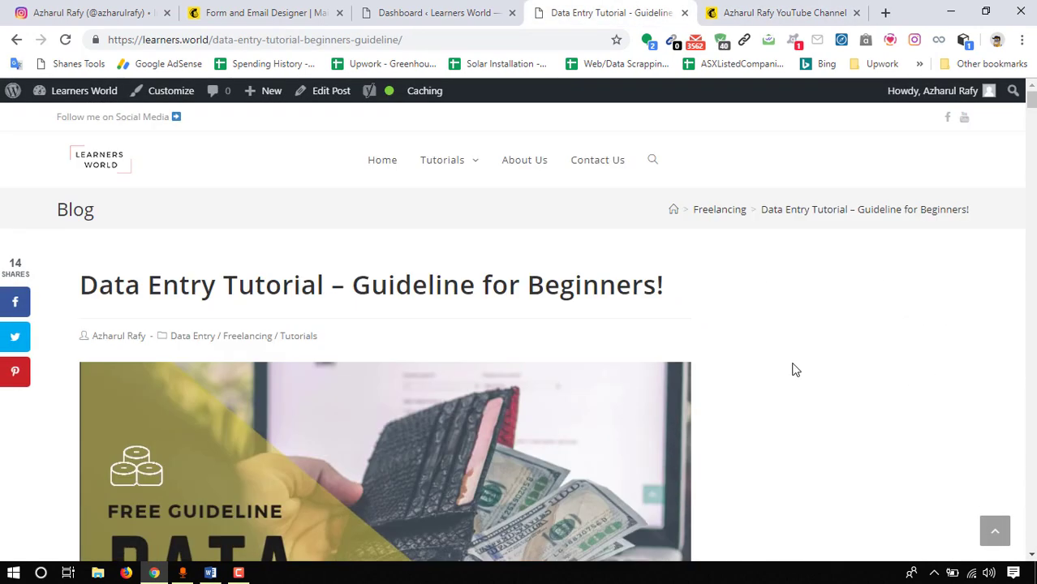
pyautogui.scroll(-1, 794, 369)
pyautogui.click(731, 11)
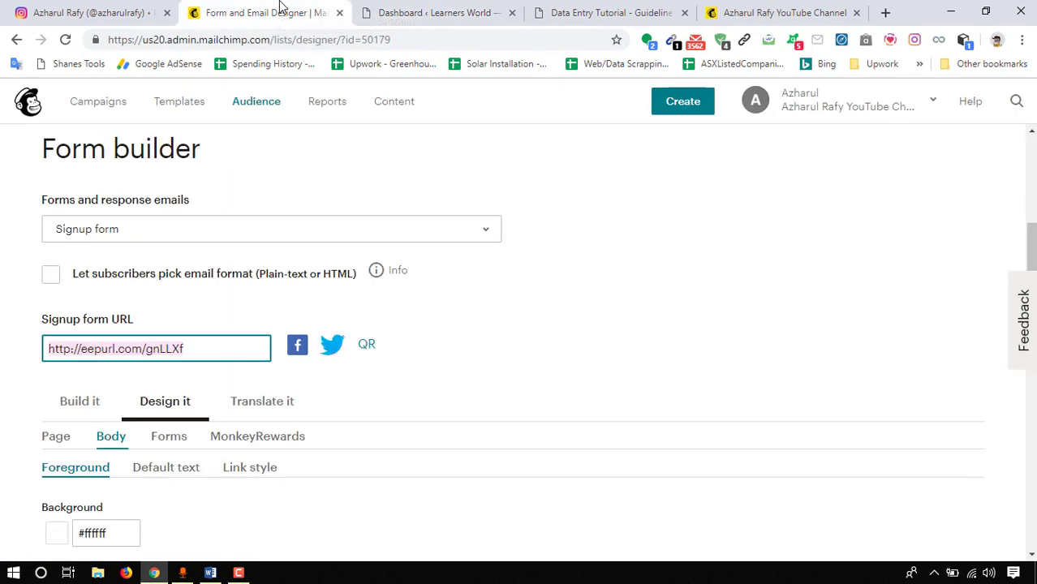
# - Return to the signup form options and bring up the Embedded form code page
pyautogui.scroll(-10, 300, 270)
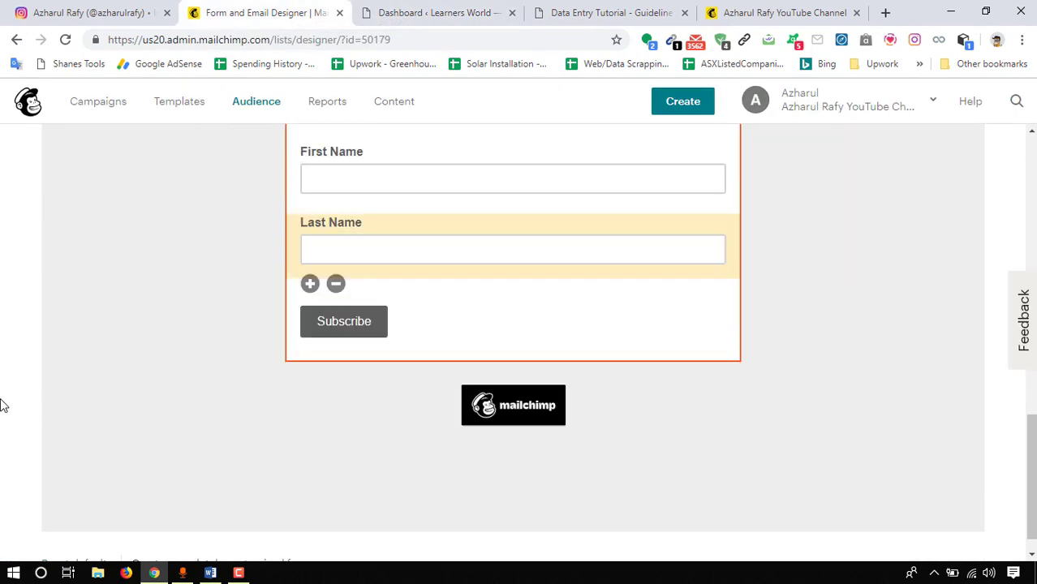
pyautogui.scroll(2, 48, 406)
pyautogui.scroll(8, 318, 396)
pyautogui.click(398, 231)
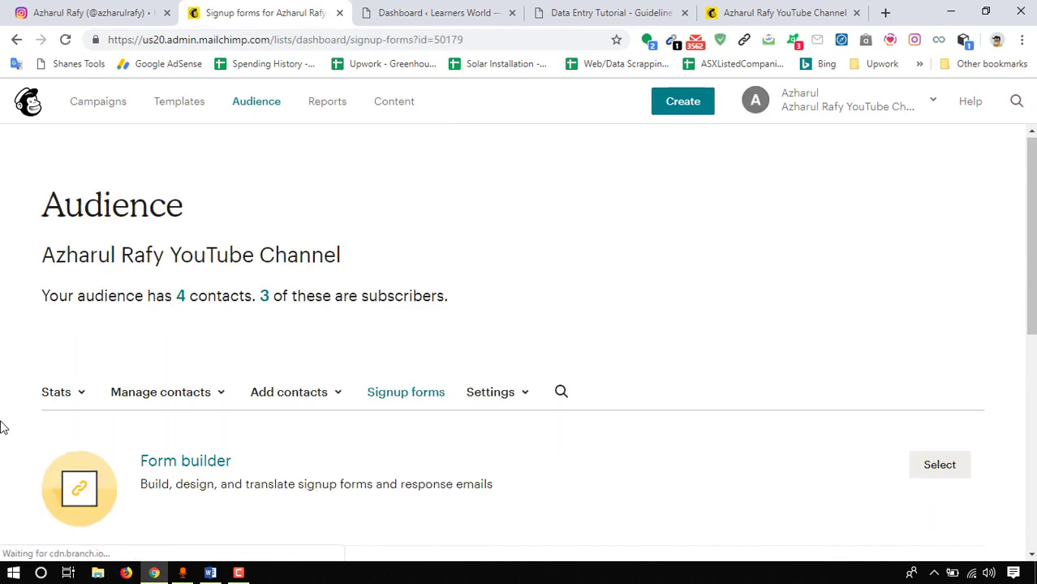
pyautogui.scroll(-2, 99, 416)
pyautogui.click(244, 430)
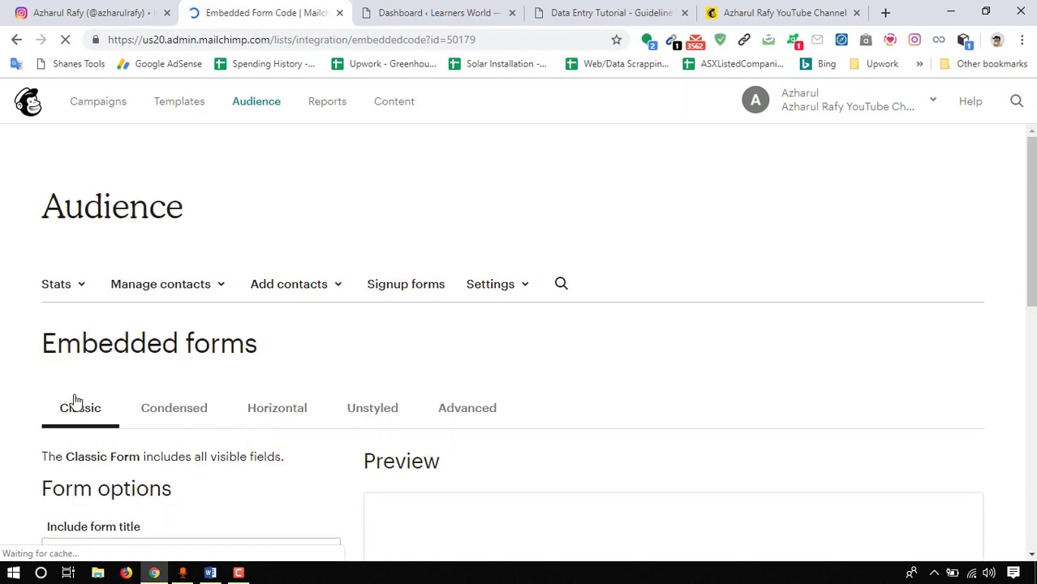
pyautogui.scroll(-6, 35, 396)
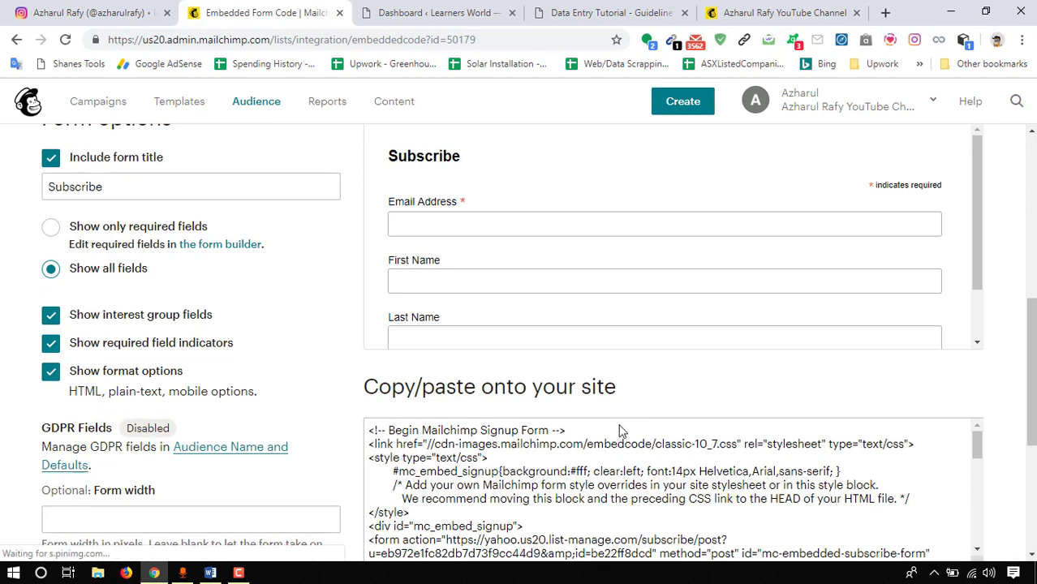
pyautogui.scroll(1, 452, 258)
pyautogui.scroll(-4, 455, 240)
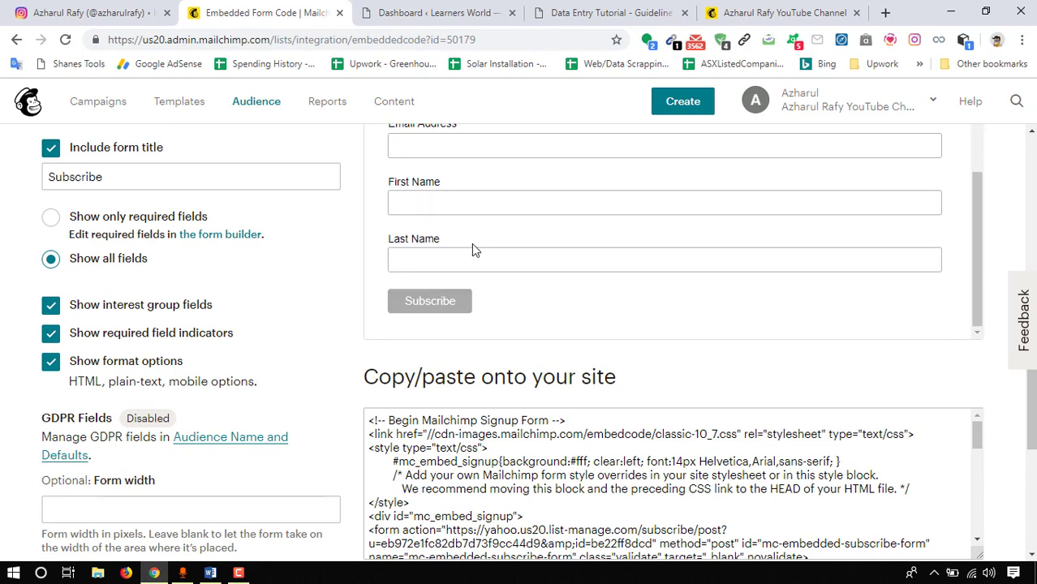
pyautogui.scroll(1, 448, 367)
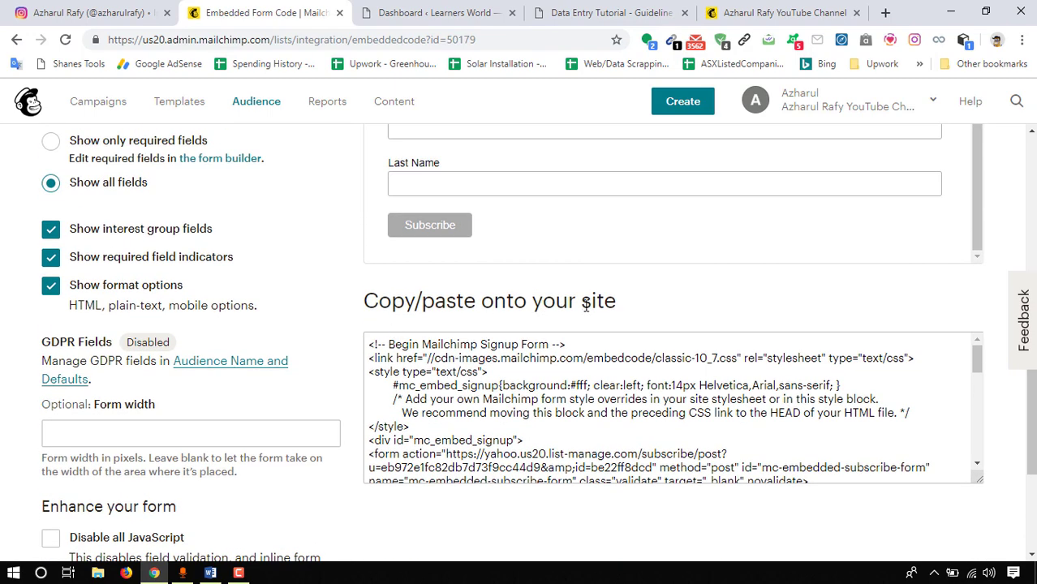
# - Copy the entire Classic embed form code and switch to the WordPress dashboard
pyautogui.click(586, 480)
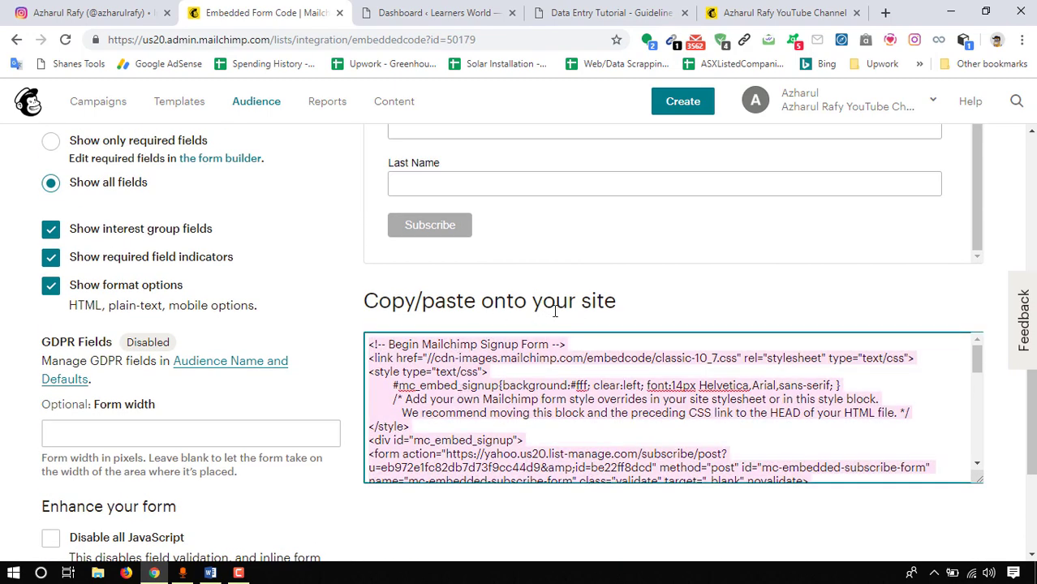
pyautogui.click(394, 372)
pyautogui.click(422, 367)
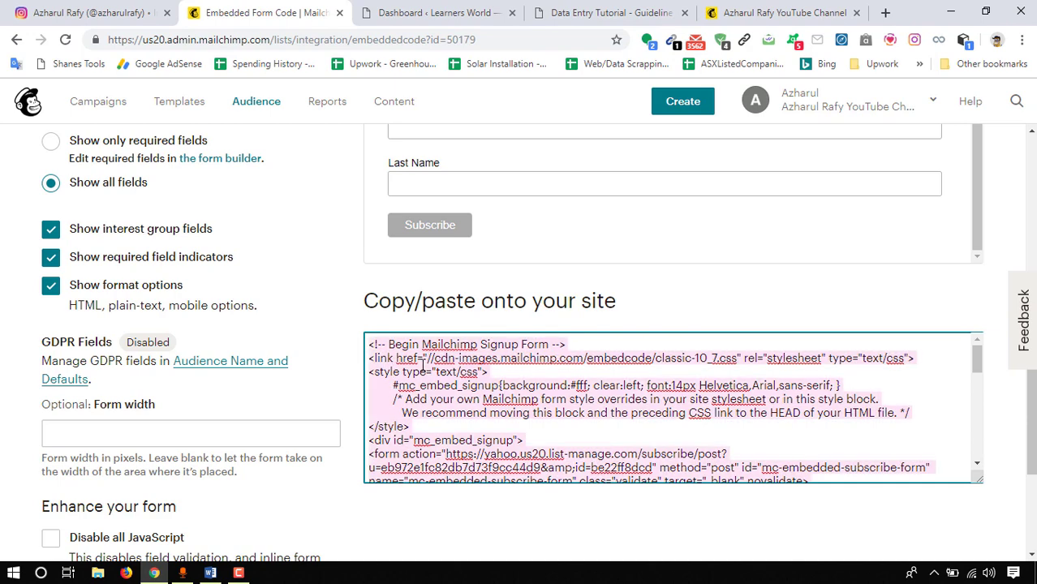
pyautogui.rightClick(479, 372)
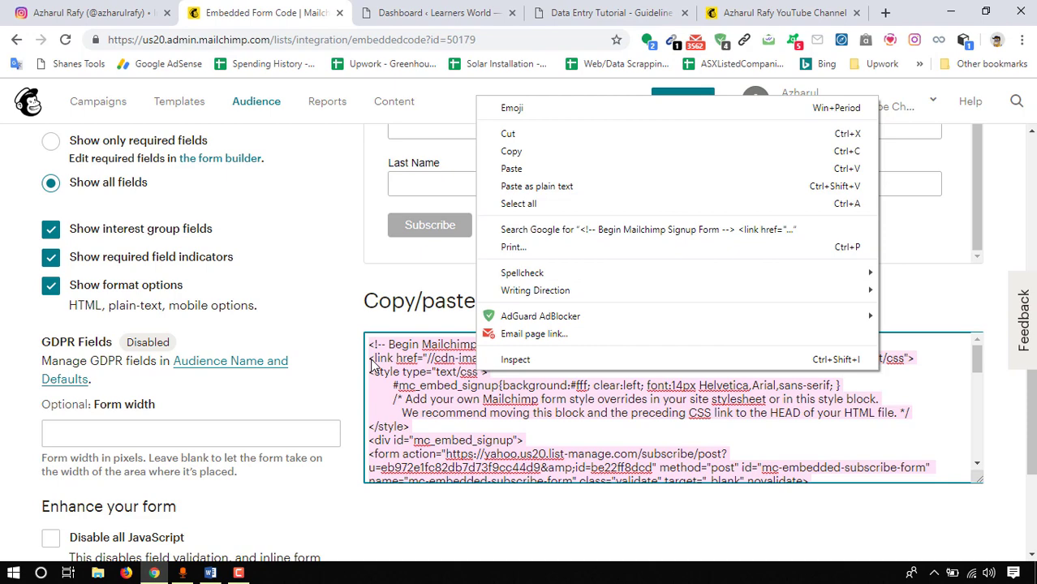
pyautogui.click(511, 153)
pyautogui.click(390, 5)
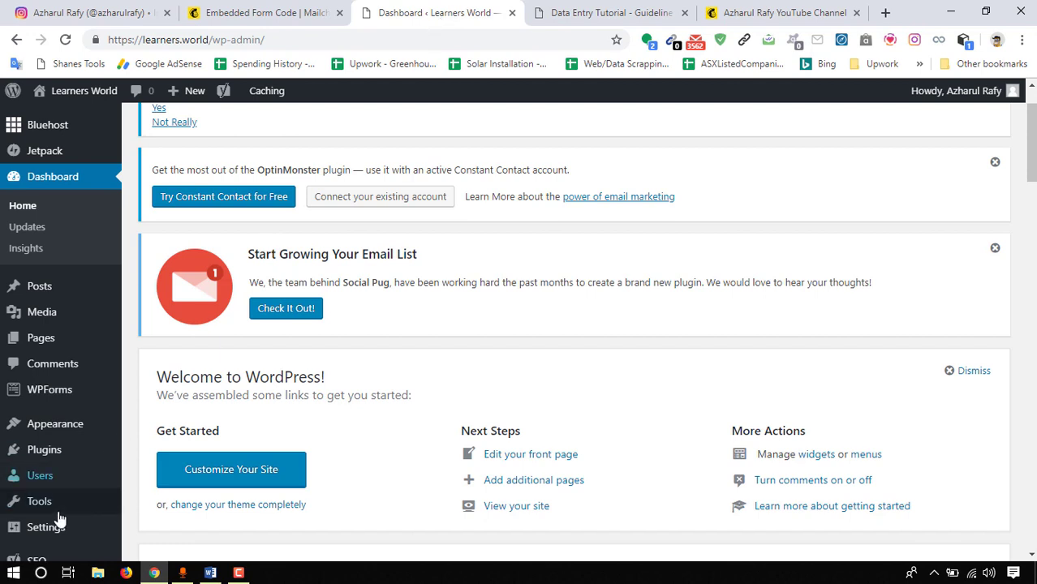
# - Go to Appearance > Widgets, briefly checking the Mailchimp and blog post tabs
pyautogui.moveTo(59, 430)
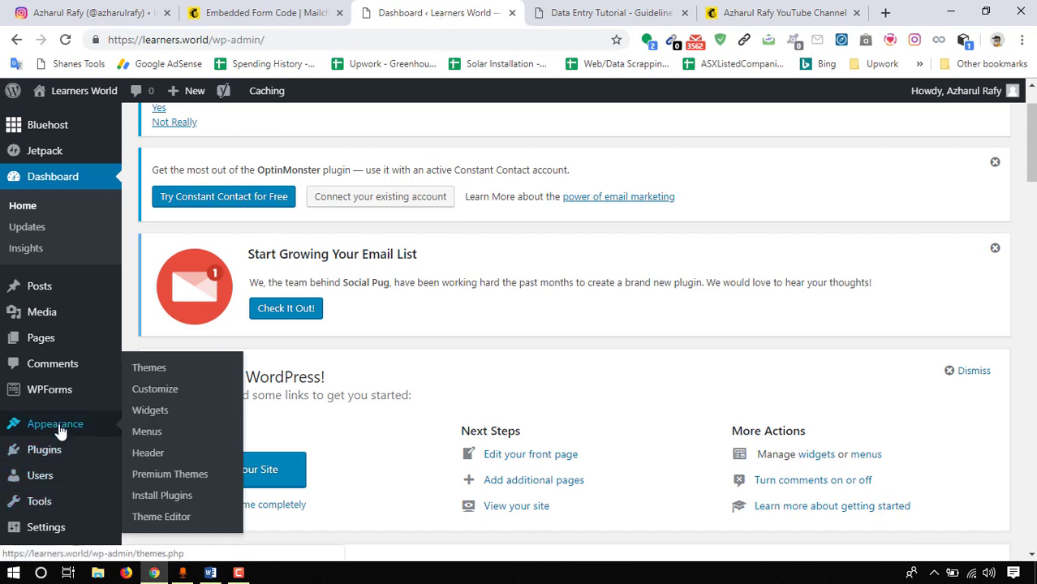
pyautogui.click(154, 416)
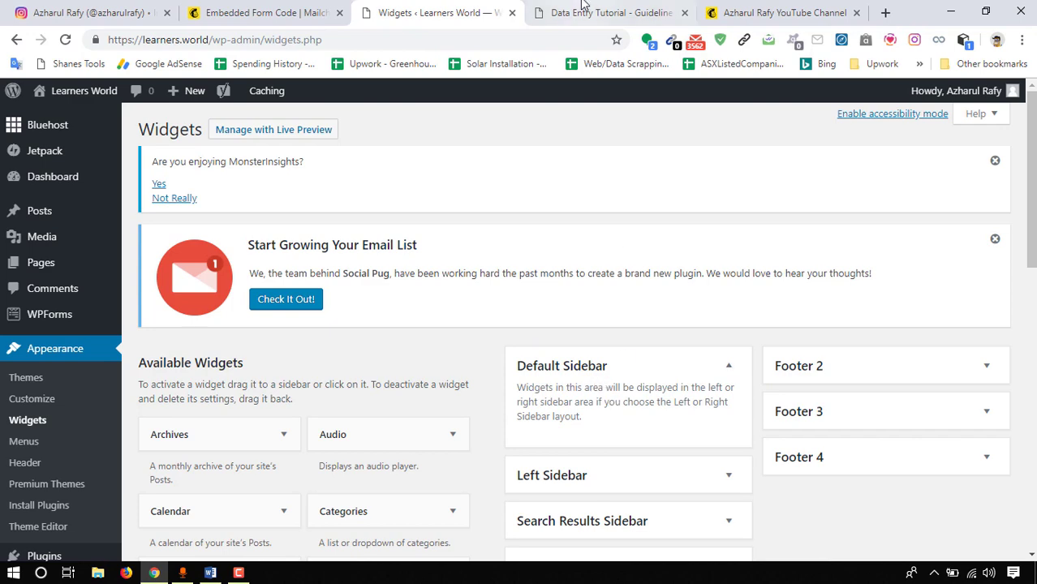
pyautogui.click(775, 12)
pyautogui.click(572, 11)
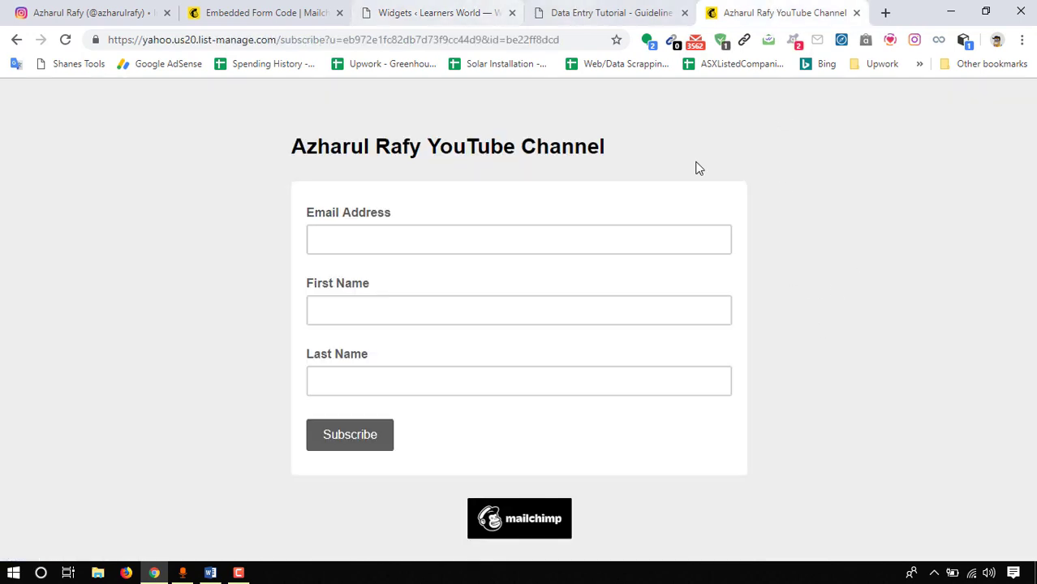
pyautogui.click(333, 6)
pyautogui.click(431, 9)
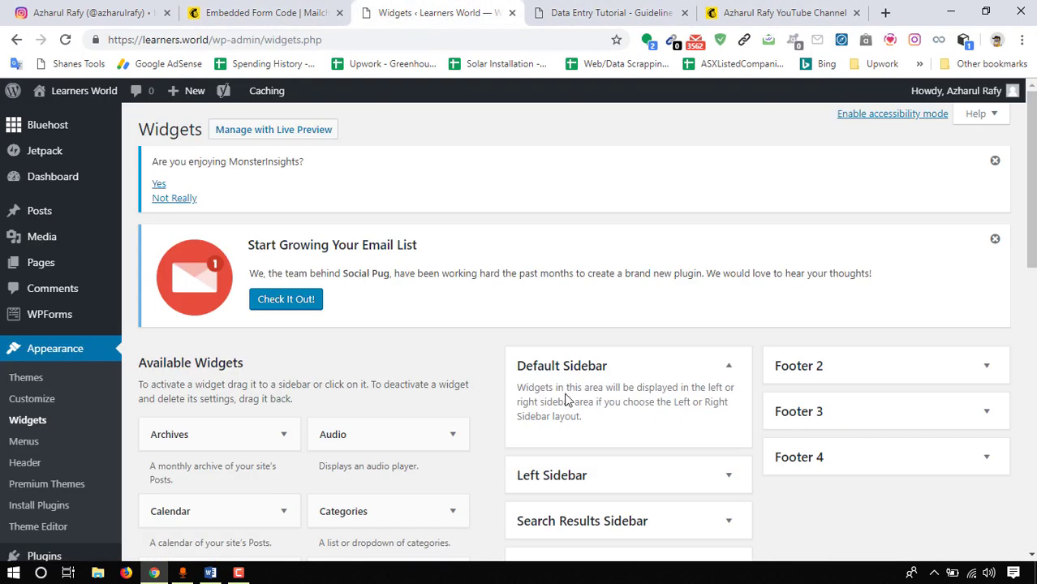
# - Add a Custom HTML widget with the pasted Mailchimp code to Default Sidebar and save it
pyautogui.scroll(-1, 532, 299)
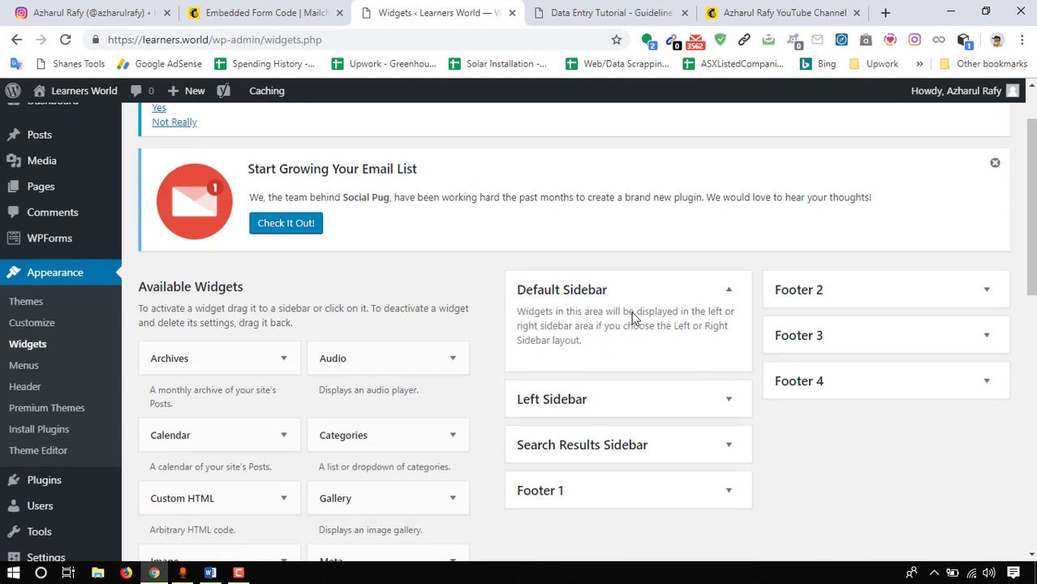
pyautogui.scroll(-5, 483, 357)
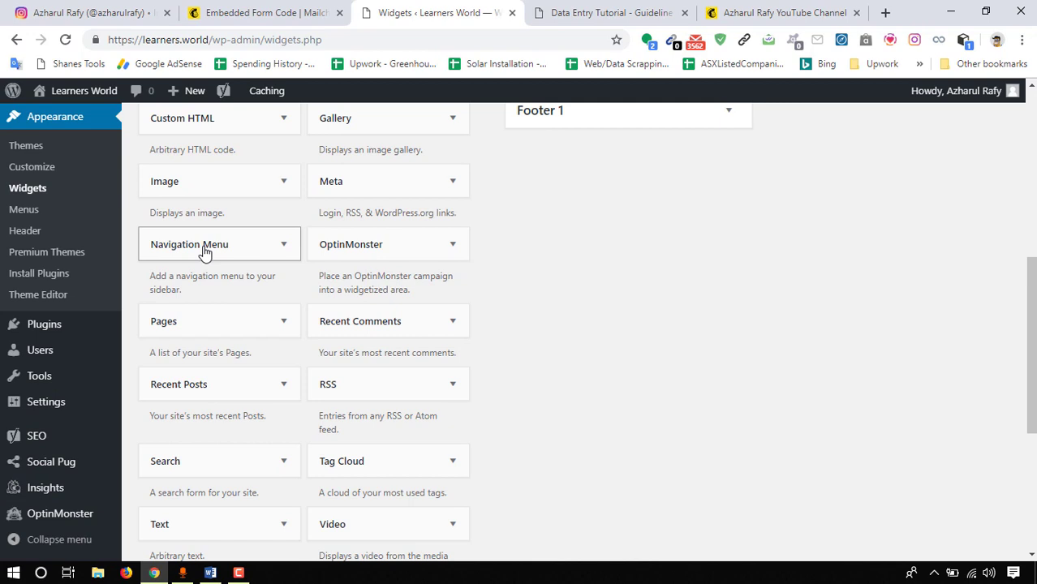
pyautogui.scroll(2, 181, 292)
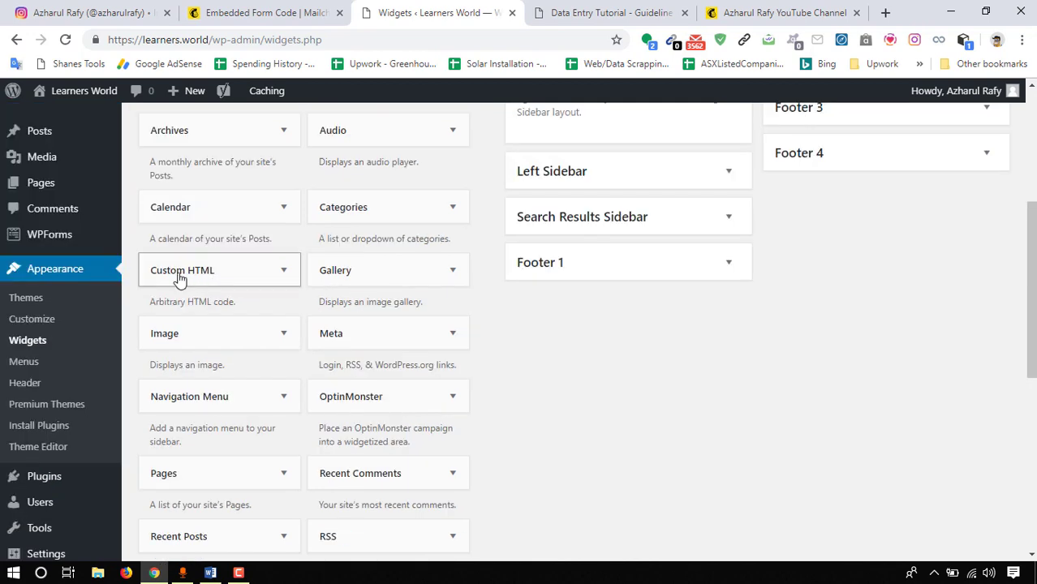
pyautogui.scroll(2, 187, 278)
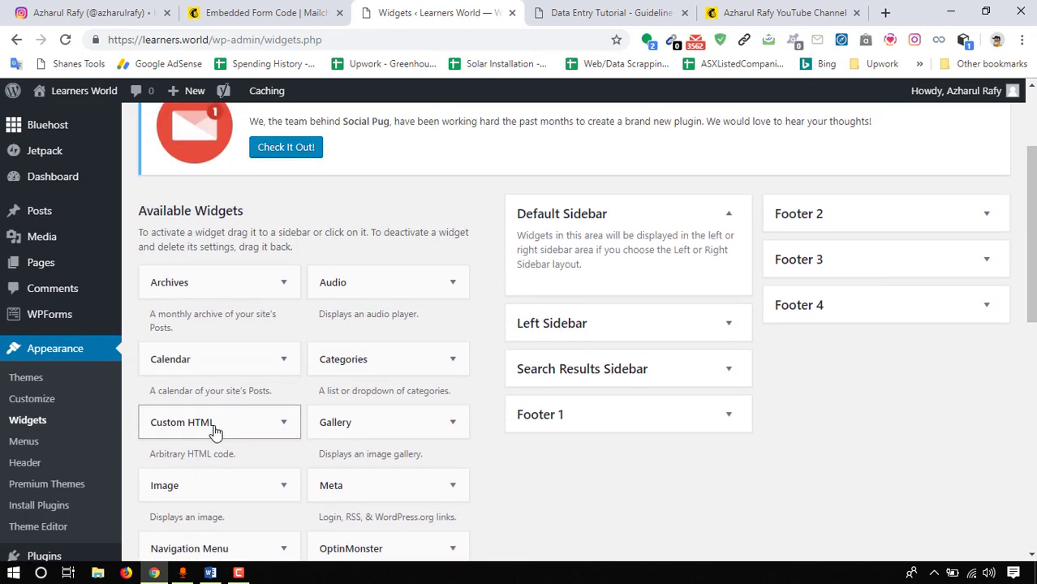
pyautogui.moveTo(215, 426); pyautogui.dragTo(580, 278)
pyautogui.scroll(-2, 574, 391)
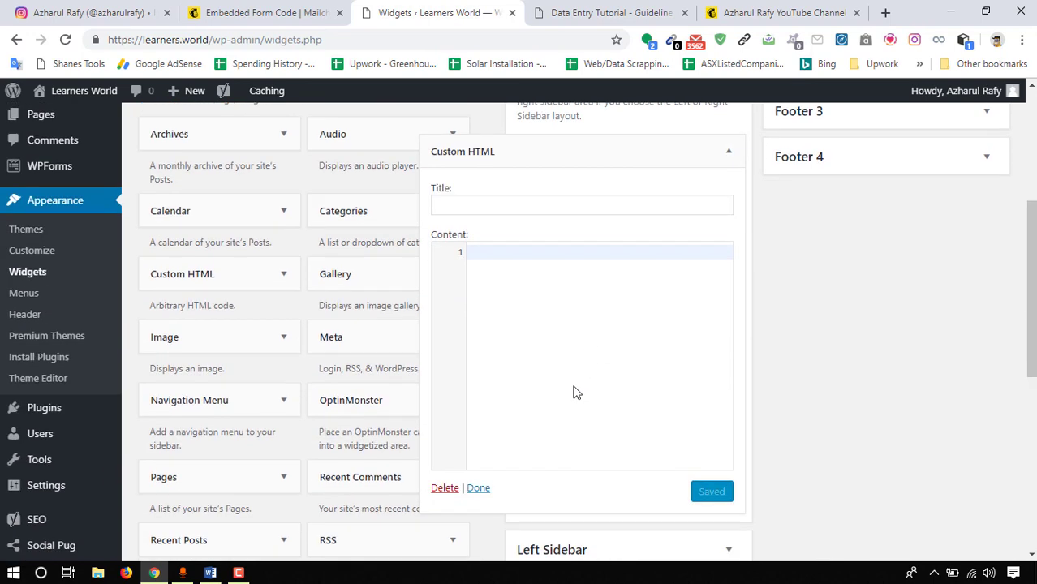
pyautogui.rightClick(491, 248)
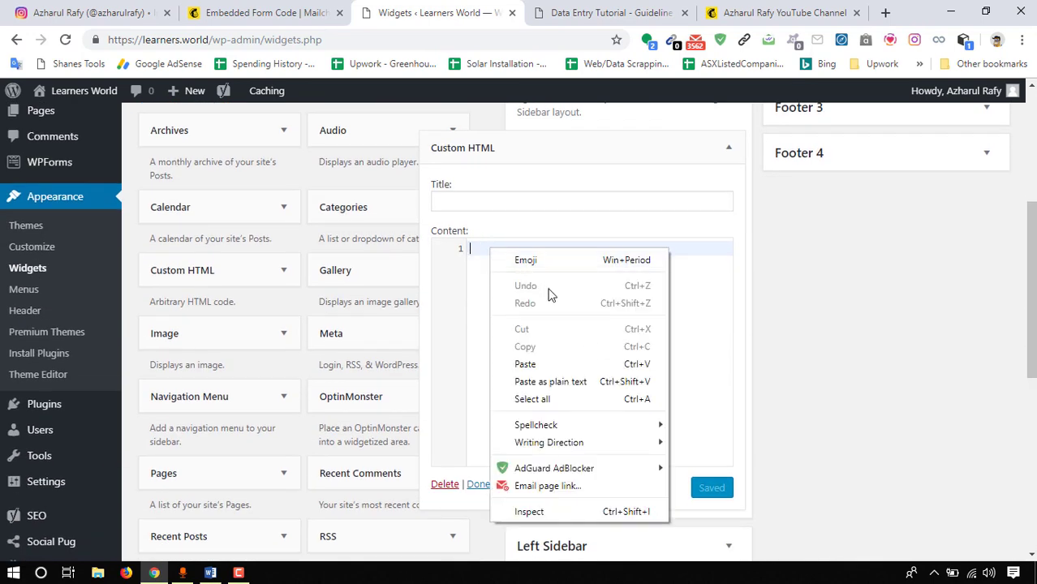
pyautogui.click(525, 365)
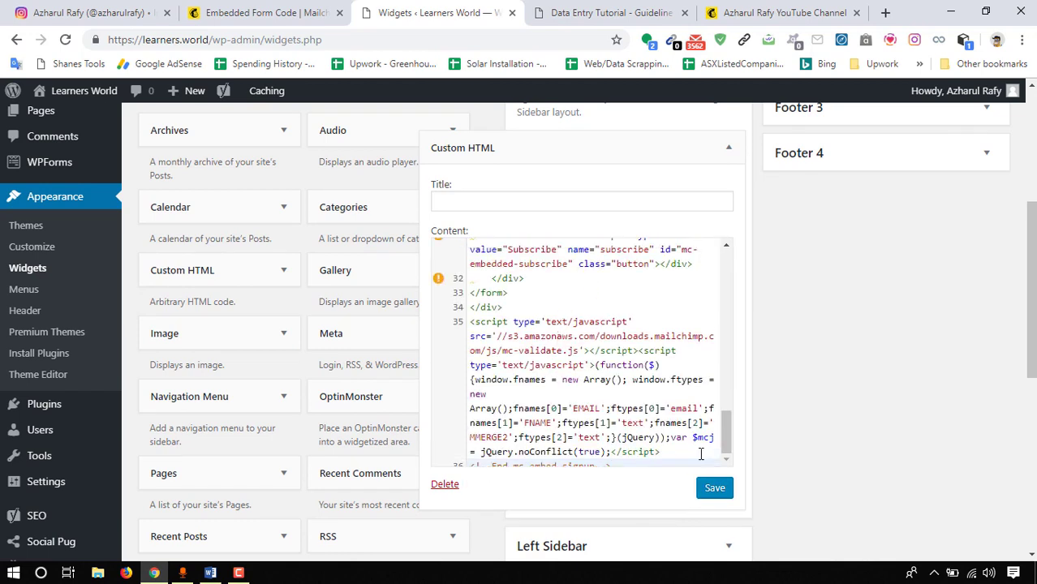
pyautogui.click(712, 492)
pyautogui.click(478, 484)
# - Reload the blog post to see the new sidebar Subscribe form, then return to Mailchimp
pyautogui.click(617, 12)
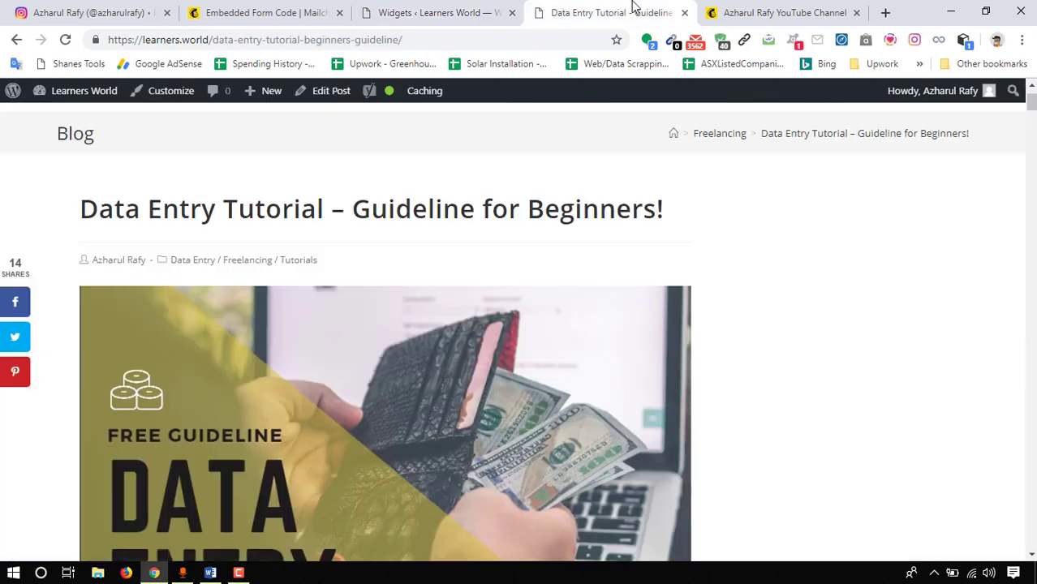
pyautogui.click(65, 39)
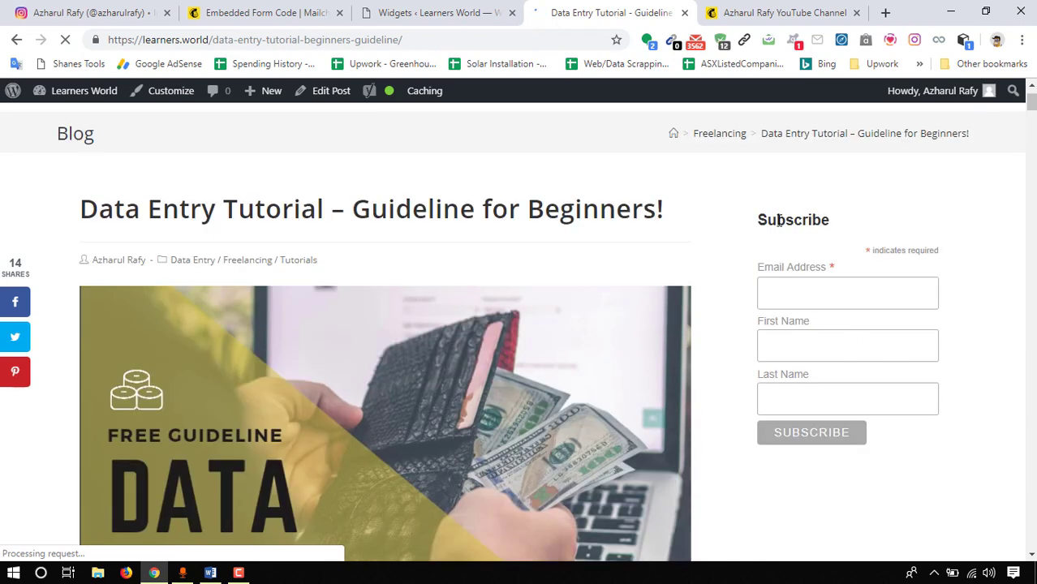
pyautogui.doubleClick(779, 221)
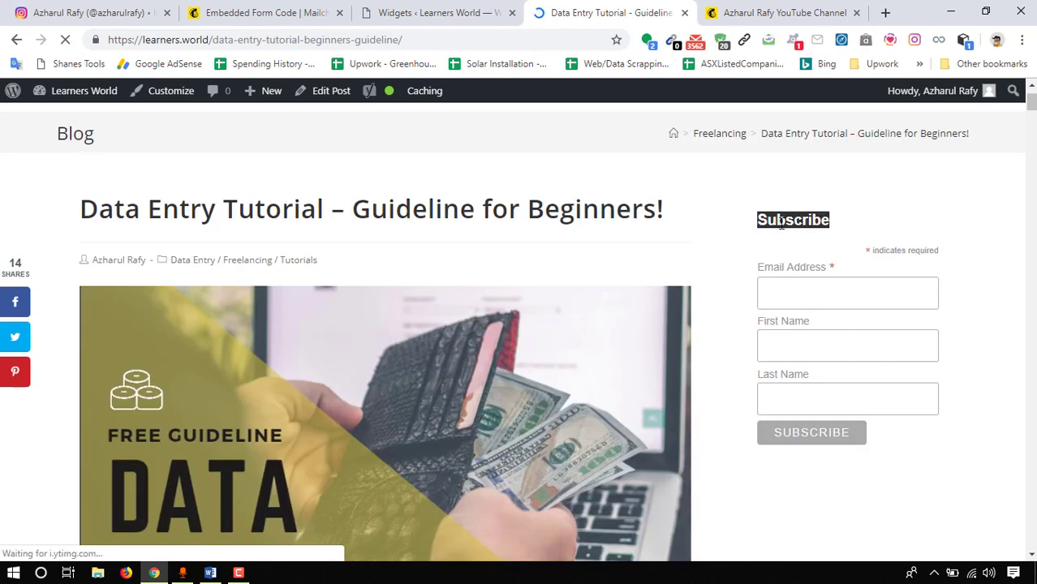
pyautogui.click(847, 231)
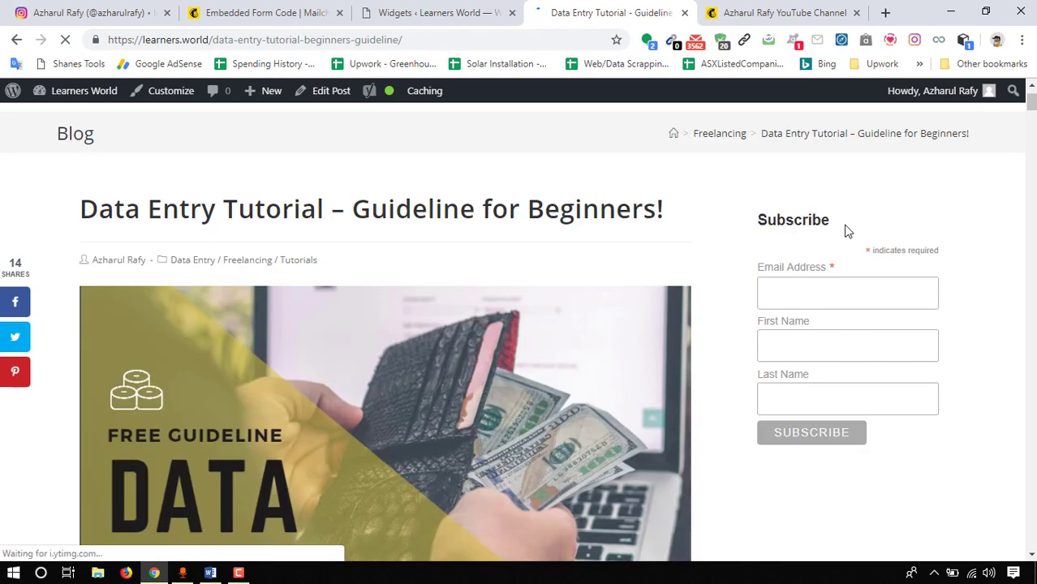
pyautogui.click(397, 9)
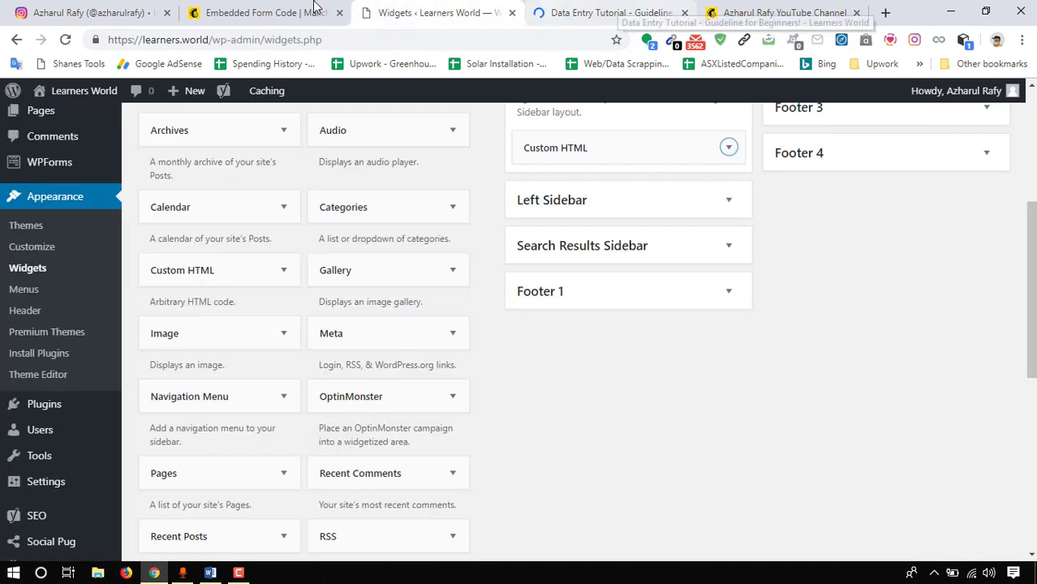
pyautogui.click(260, 12)
# - Retitle the form 'Subscribe to get latest updates from' followed by the author's name
pyautogui.scroll(4, 357, 344)
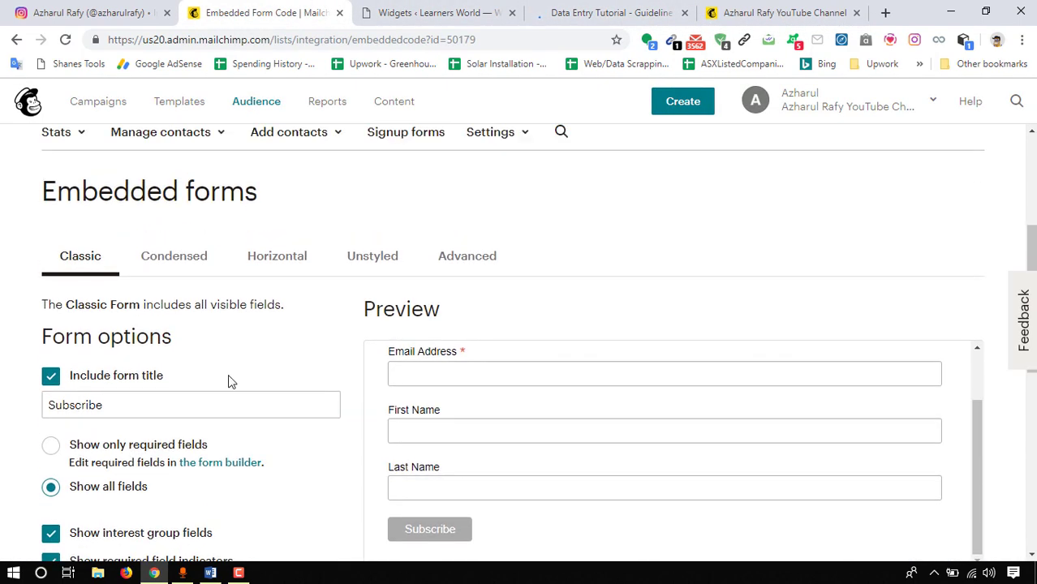
pyautogui.scroll(-3, 487, 402)
pyautogui.click(573, 7)
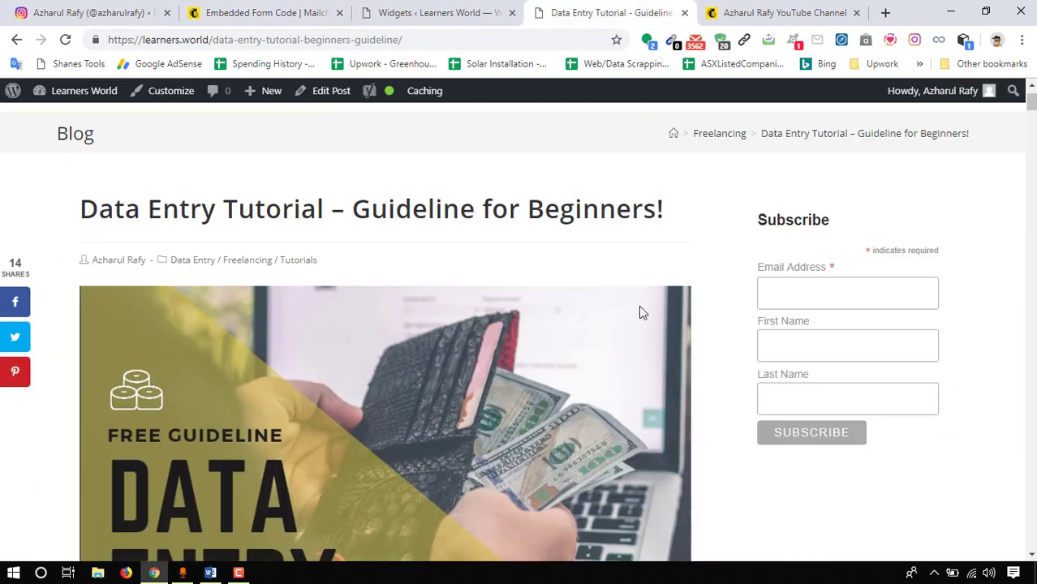
pyautogui.click(213, 12)
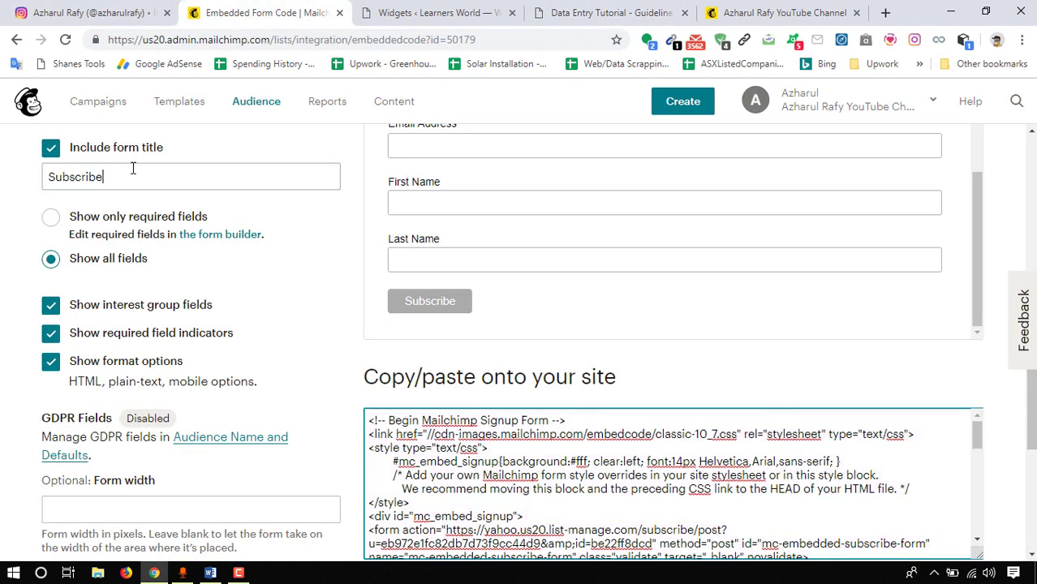
pyautogui.click(133, 169)
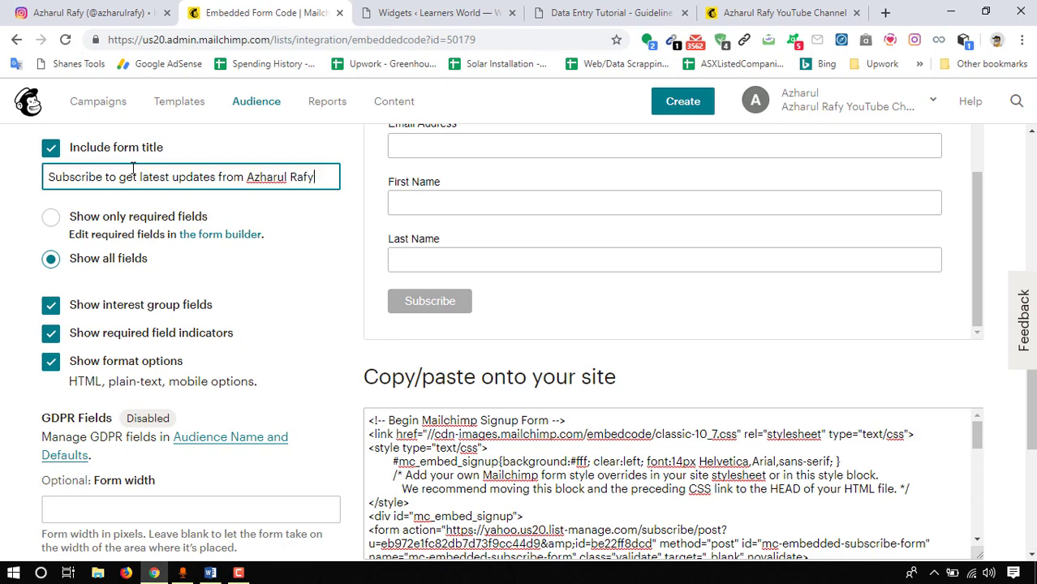
pyautogui.scroll(1, 308, 355)
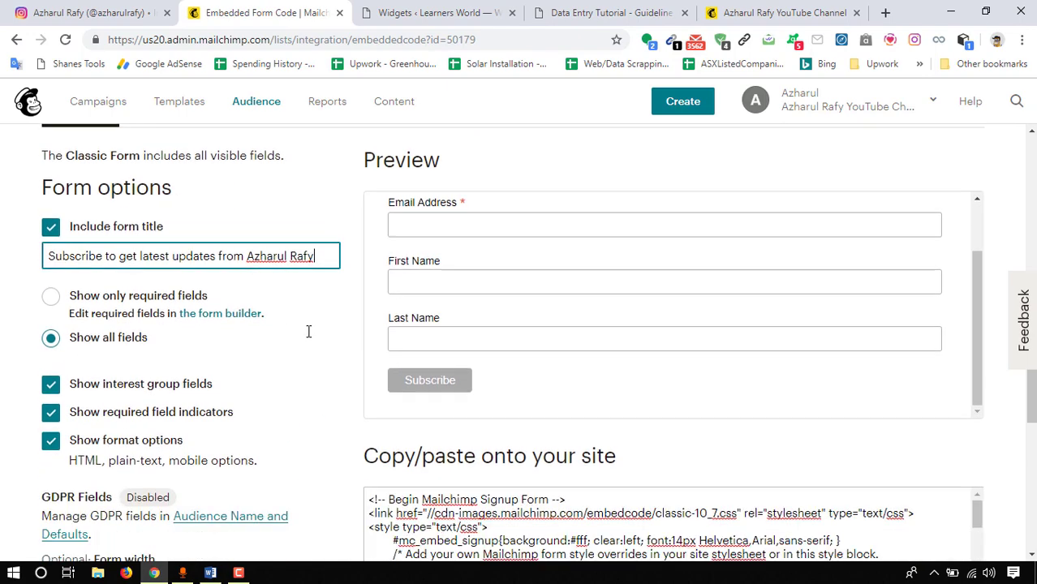
pyautogui.scroll(-5, 251, 374)
pyautogui.scroll(4, 244, 374)
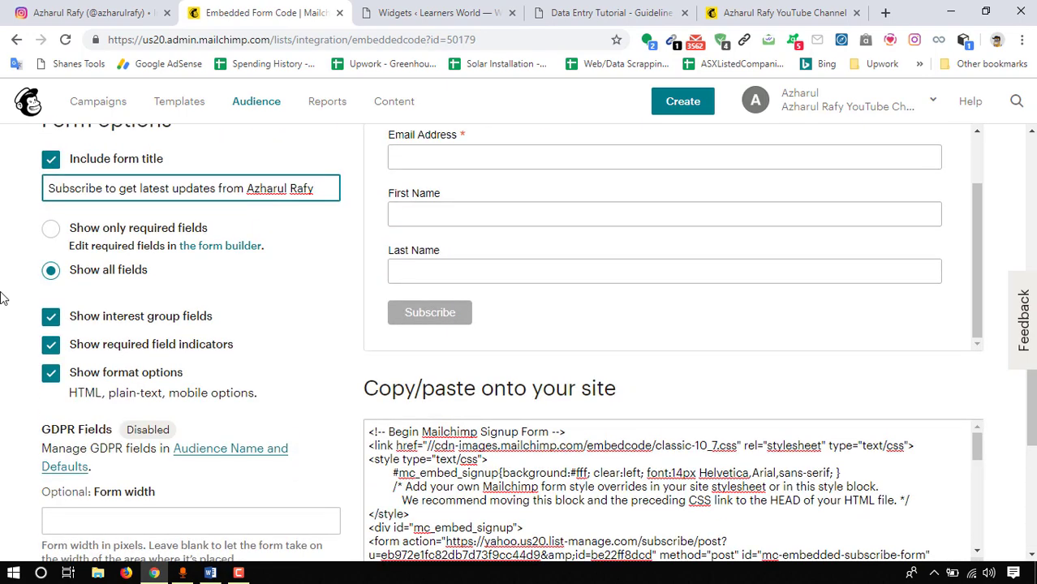
pyautogui.click(2, 298)
# - Reload the Data Entry Tutorial blog post to pick up the new title
pyautogui.scroll(-2, 637, 233)
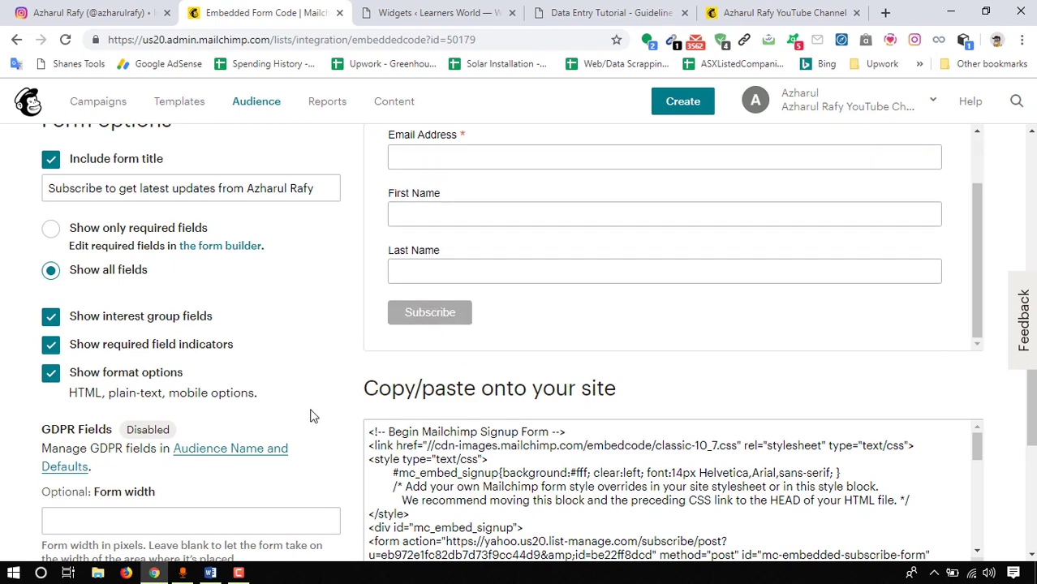
pyautogui.hotkey('ctrl', 'Tab')
pyautogui.hotkey('ctrl', 'Tab')
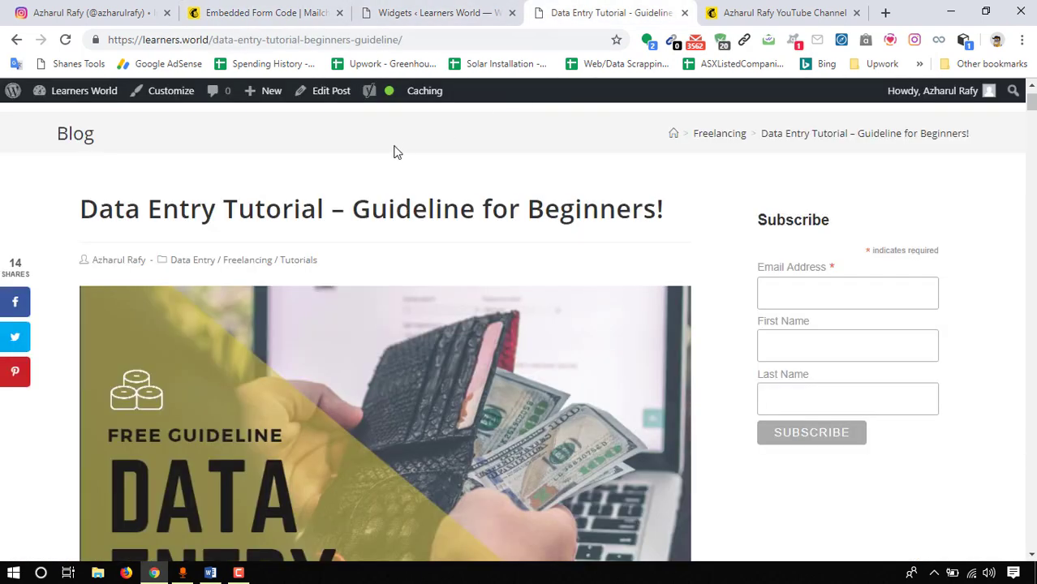
pyautogui.click(65, 39)
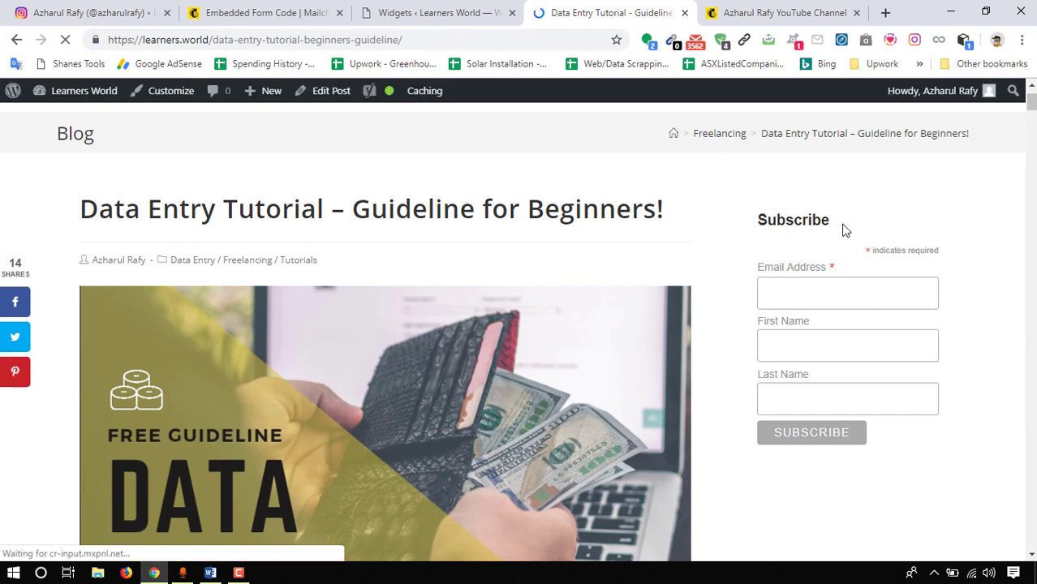
# - Delete the sidebar's old Custom HTML widget and drag in a new empty one
pyautogui.click(396, 12)
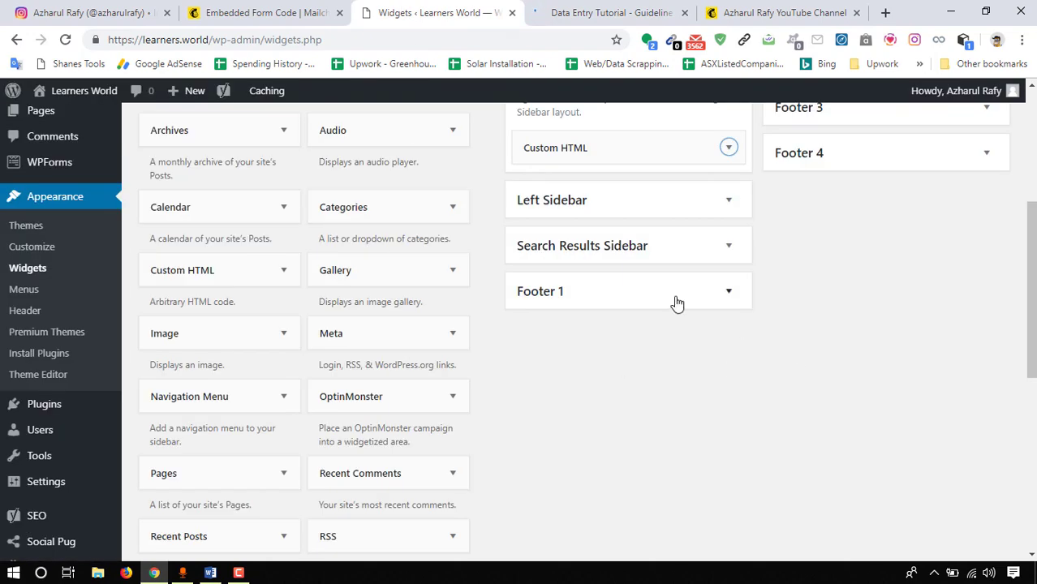
pyautogui.scroll(3, 678, 304)
pyautogui.click(730, 378)
pyautogui.scroll(-2, 624, 393)
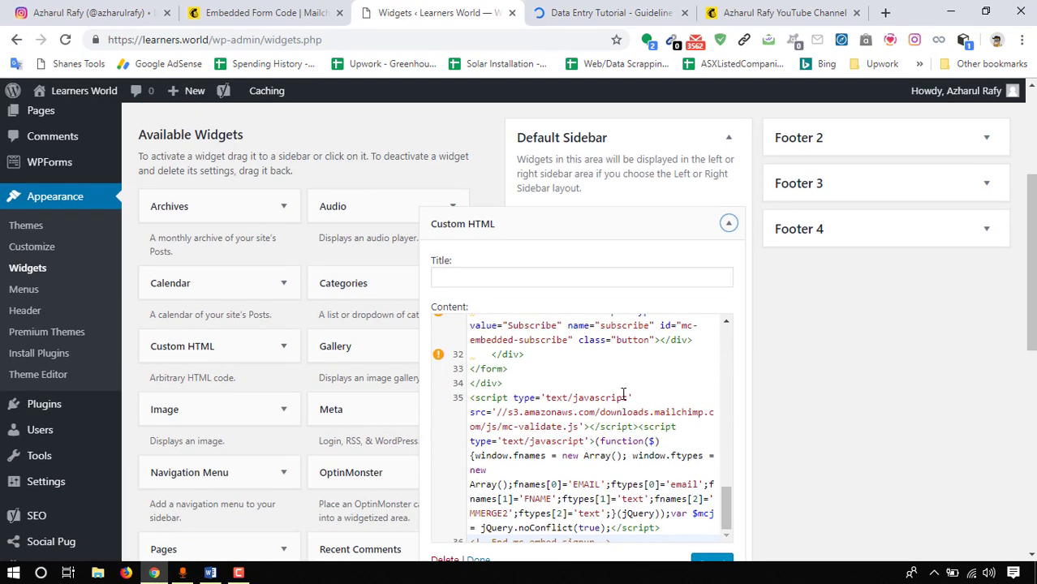
pyautogui.scroll(-4, 703, 341)
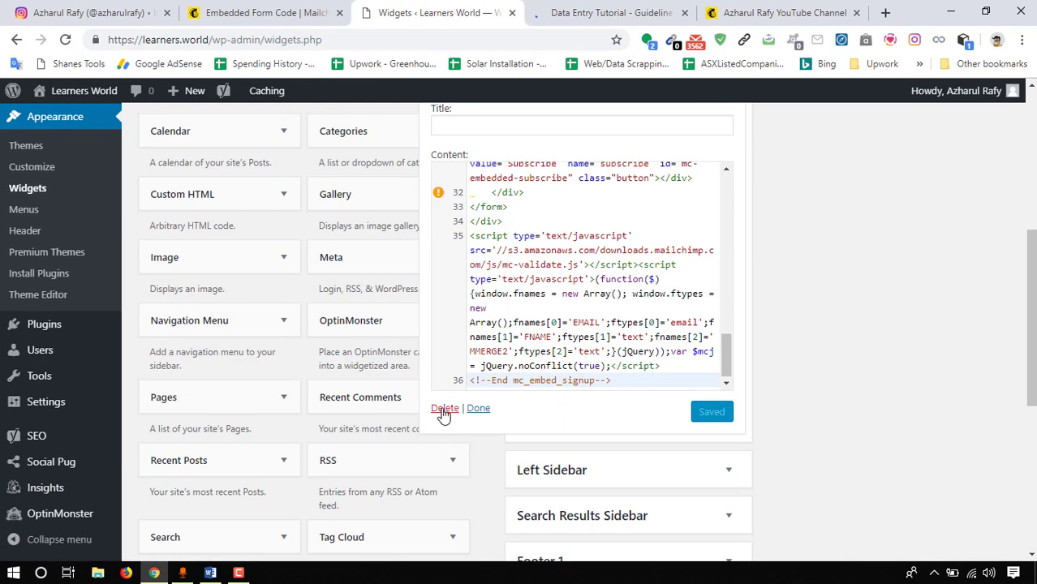
pyautogui.click(712, 412)
pyautogui.scroll(1, 255, 344)
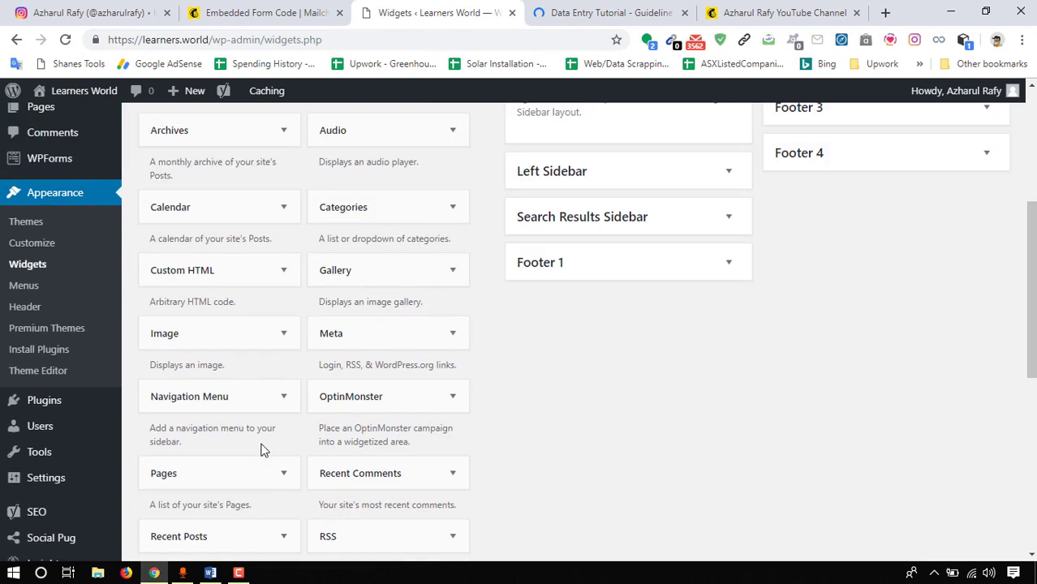
pyautogui.moveTo(218, 268); pyautogui.dragTo(622, 138)
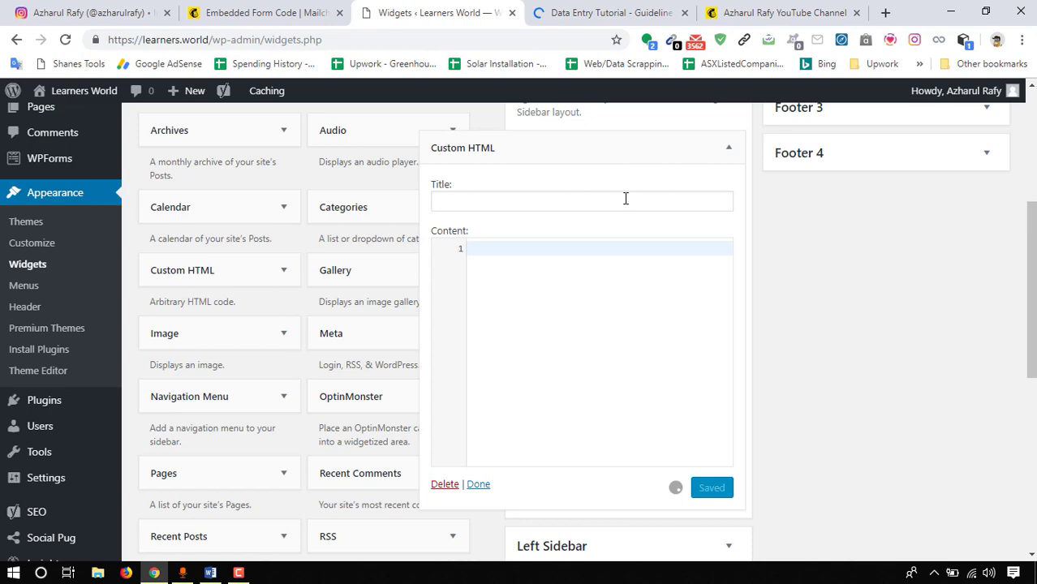
# - Select and copy the updated Mailchimp embed code
pyautogui.click(249, 7)
pyautogui.scroll(-5, 517, 383)
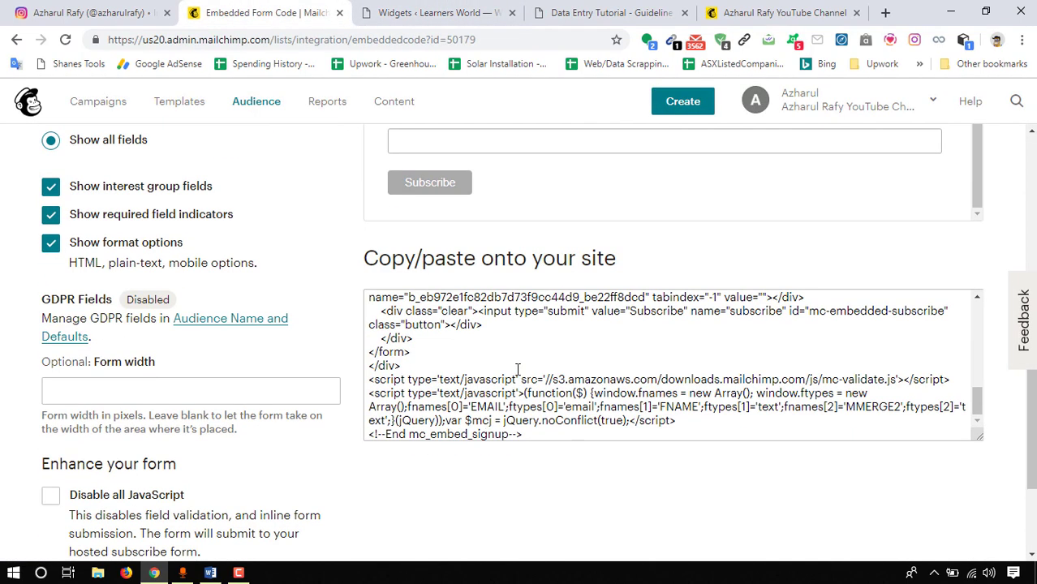
pyautogui.click(517, 370)
pyautogui.rightClick(503, 350)
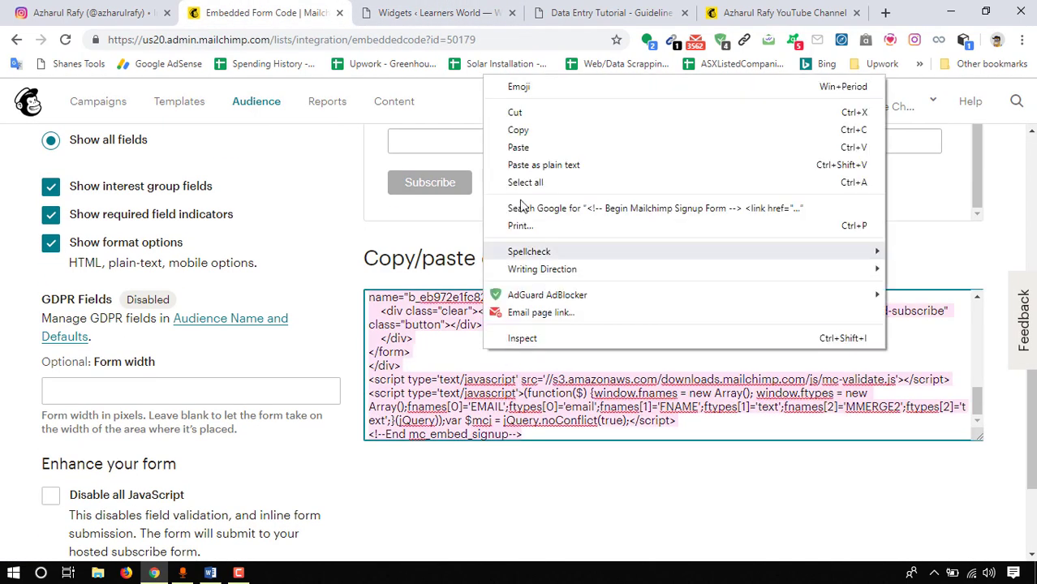
pyautogui.click(531, 129)
# - Paste the embed code into the new Custom HTML widget and save it
pyautogui.click(560, 10)
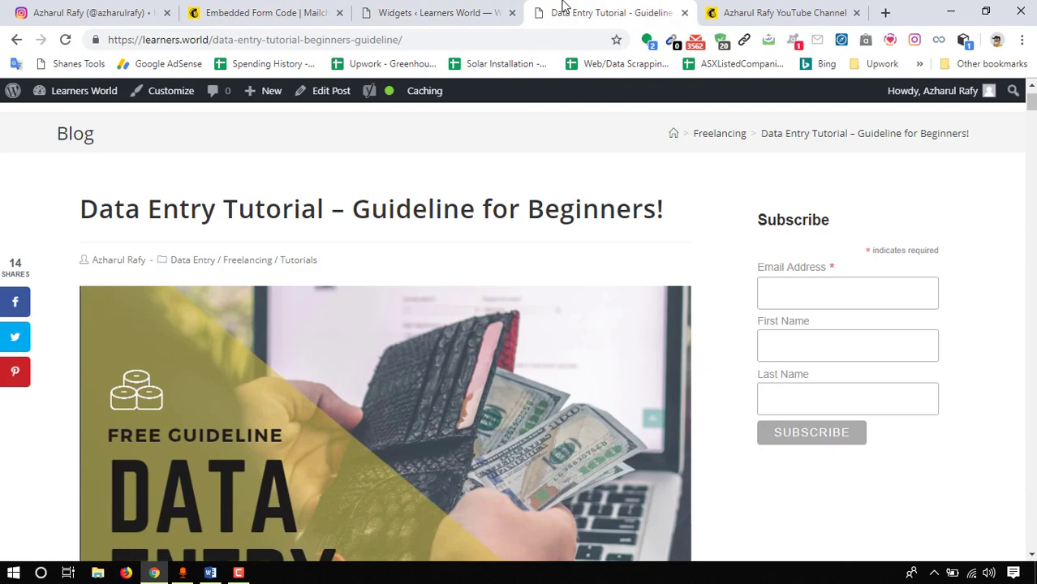
pyautogui.click(467, 11)
pyautogui.hotkey('ctrl', 'v')
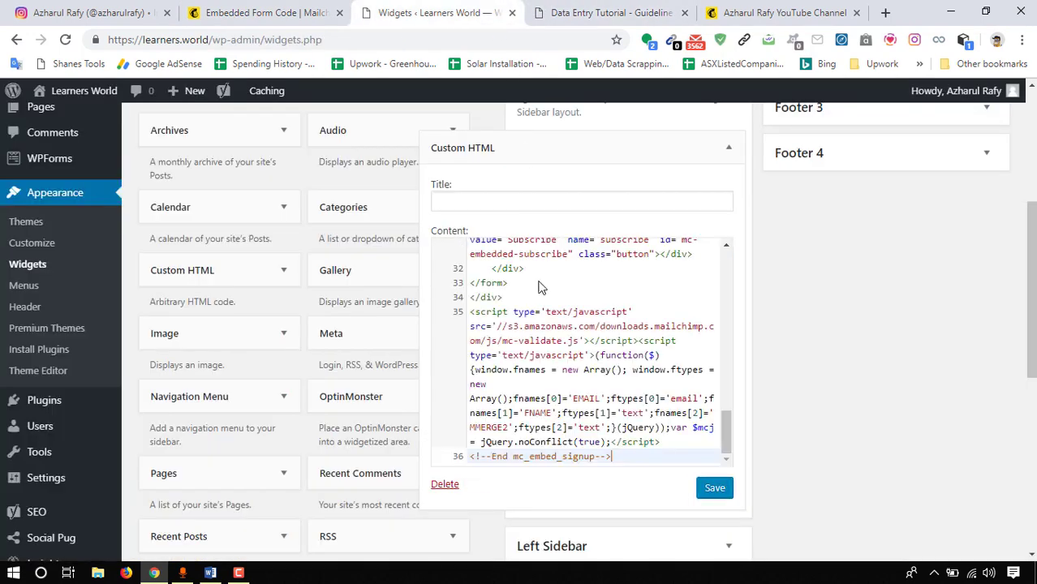
pyautogui.click(711, 492)
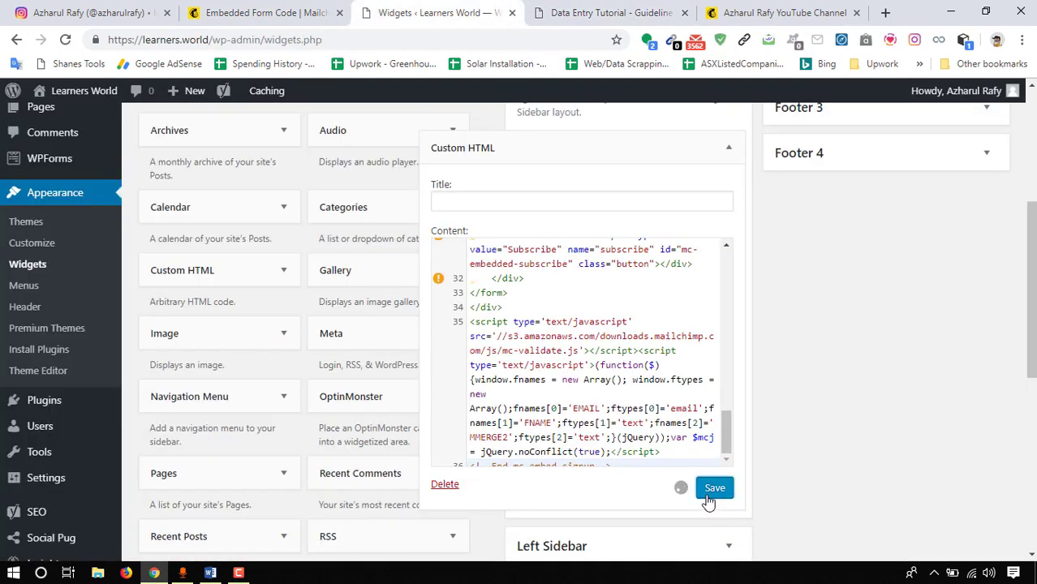
pyautogui.click(479, 485)
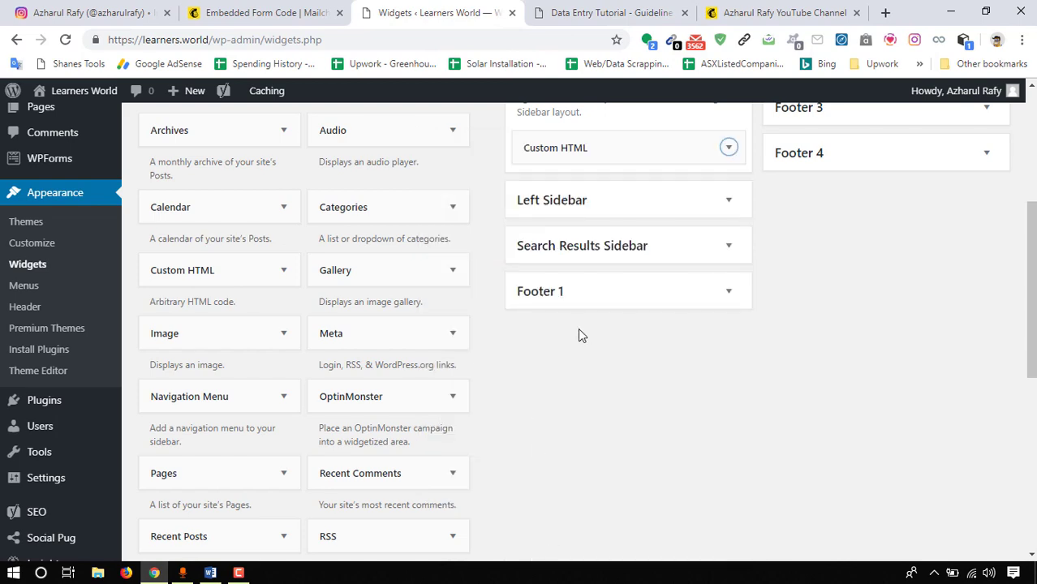
pyautogui.click(610, 13)
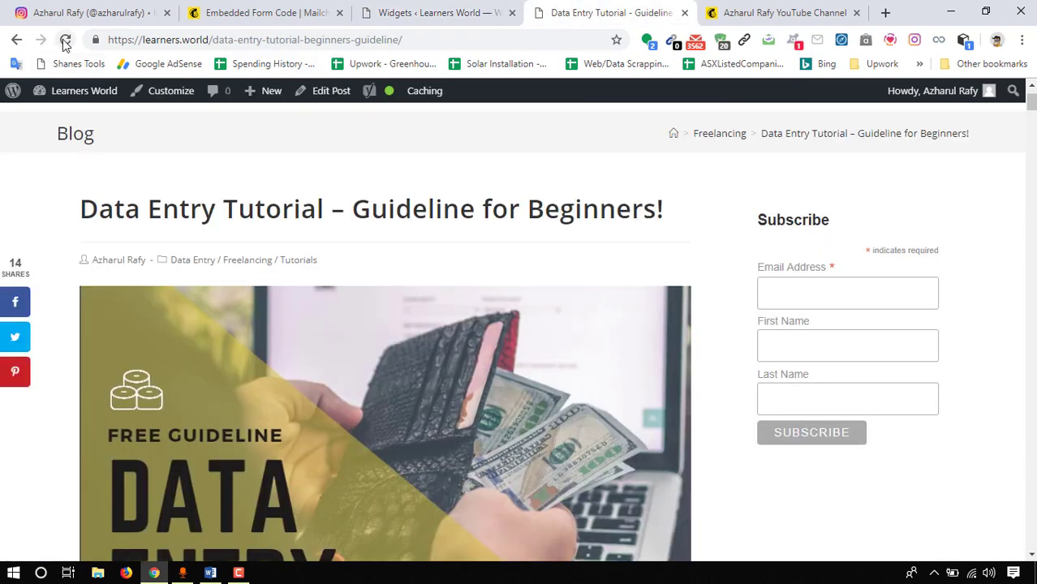
# - Reload the blog post and check the updated sidebar signup form's Email Address field
pyautogui.click(65, 41)
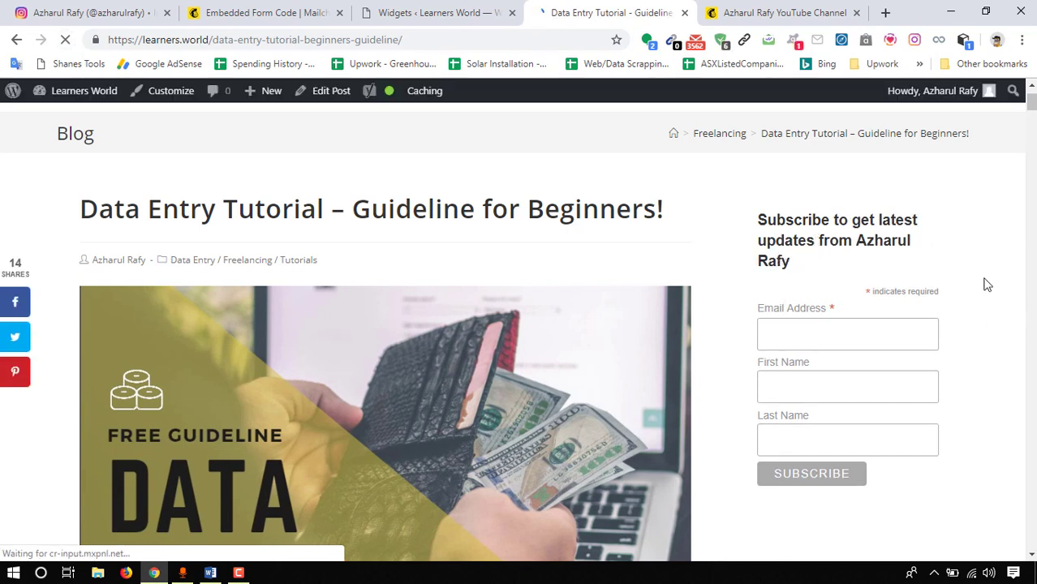
pyautogui.scroll(-1, 828, 351)
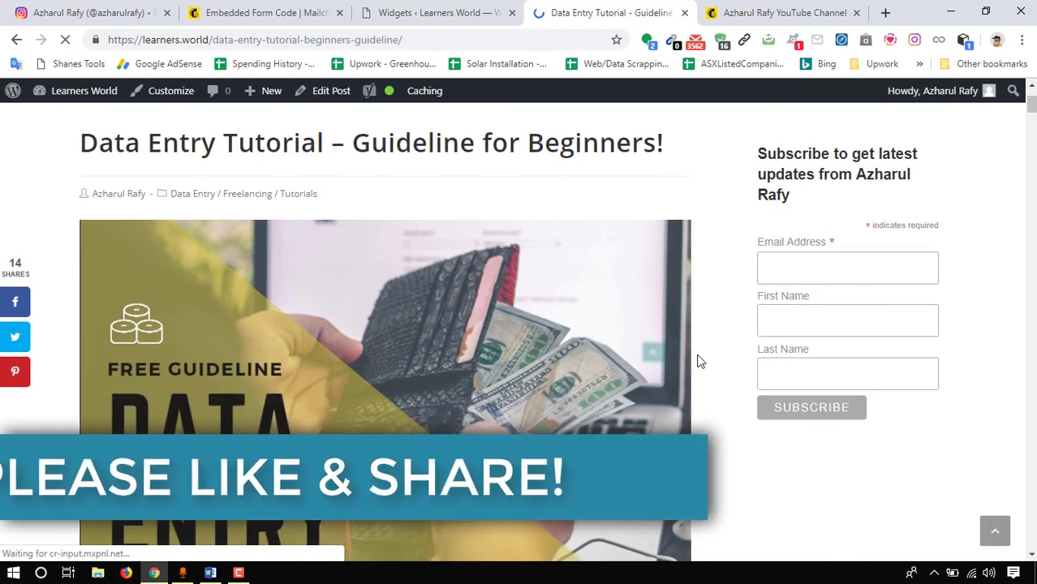
pyautogui.scroll(-2, 700, 361)
pyautogui.scroll(2, 786, 272)
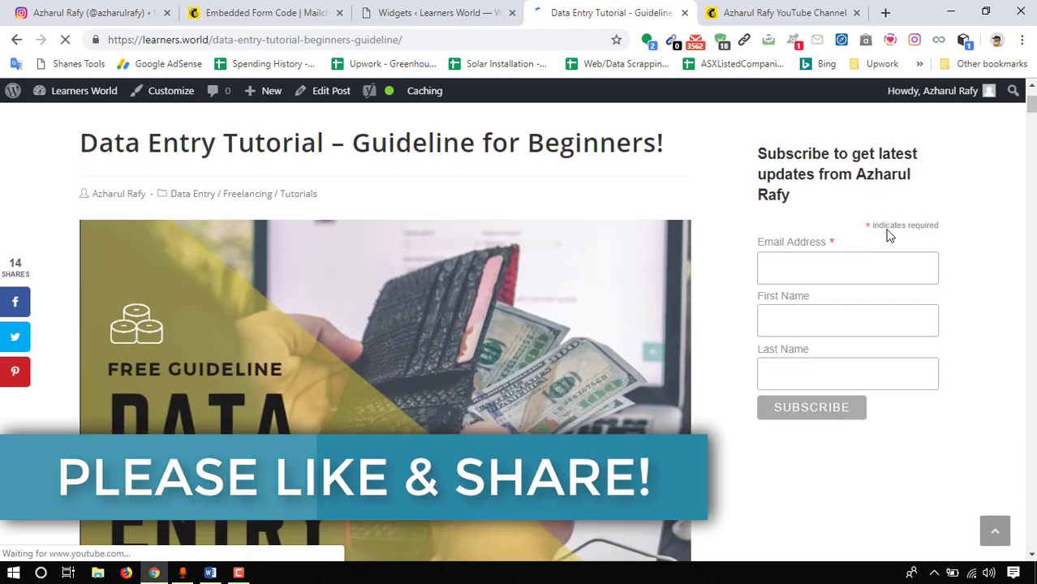
pyautogui.click(806, 270)
pyautogui.click(781, 329)
pyautogui.scroll(1, 788, 317)
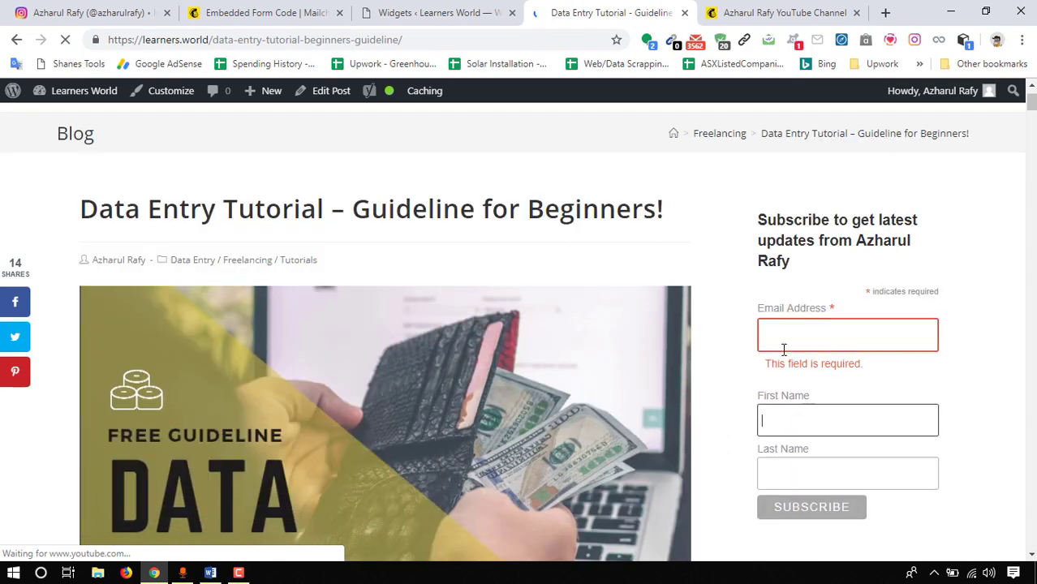
pyautogui.click(794, 339)
pyautogui.scroll(-2, 819, 365)
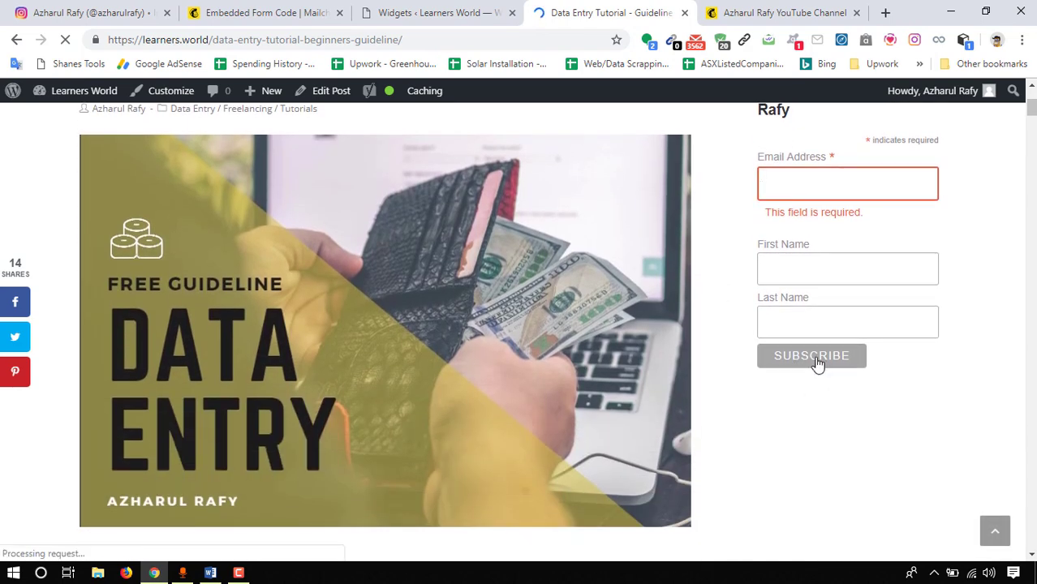
pyautogui.scroll(2, 815, 364)
pyautogui.scroll(-1, 738, 406)
# - Try the First Name and Last Name fields of the embedded signup form
pyautogui.click(785, 337)
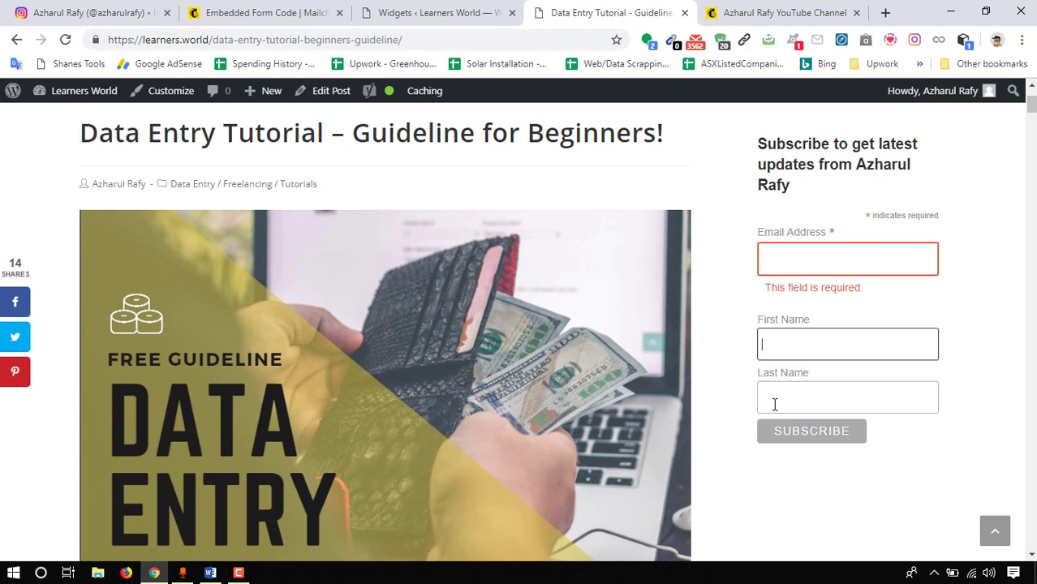
pyautogui.click(775, 393)
pyautogui.scroll(-3, 816, 345)
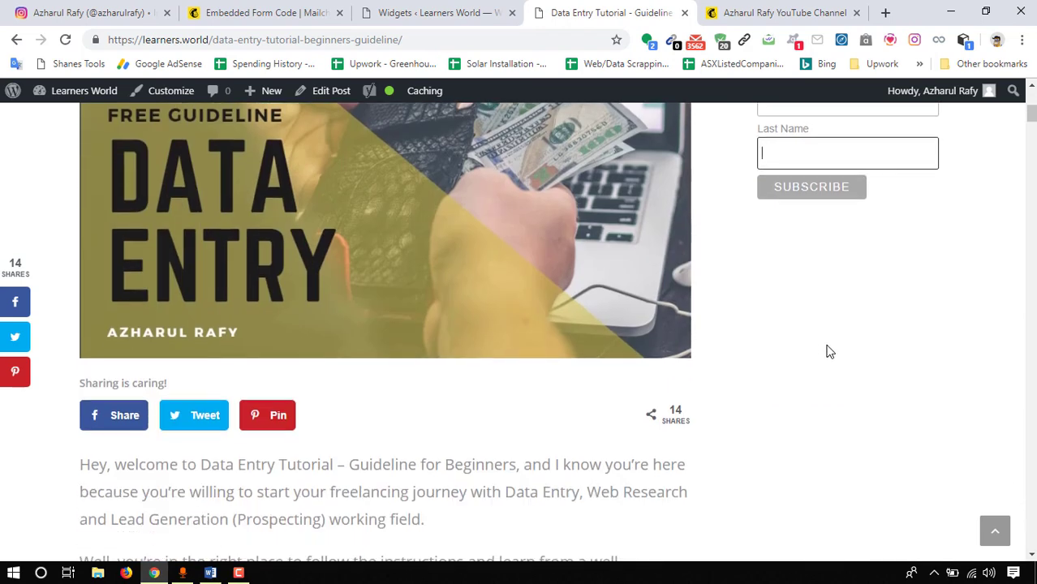
pyautogui.scroll(3, 826, 352)
pyautogui.click(820, 351)
pyautogui.click(789, 392)
pyautogui.click(815, 347)
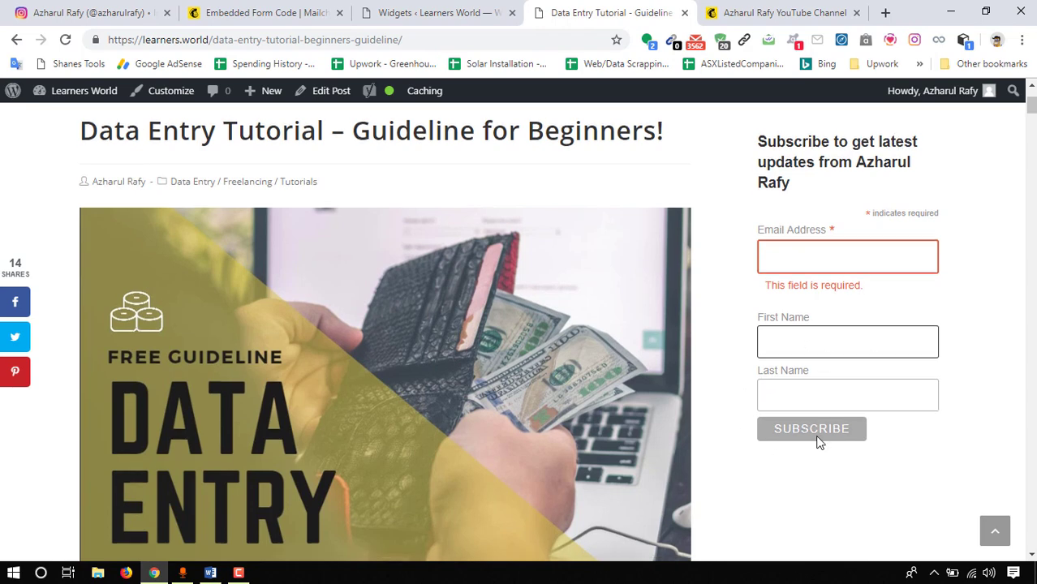
pyautogui.scroll(-2, 826, 413)
pyautogui.scroll(4, 827, 413)
# - Copy the full Mailchimp embed code again and return to the Data Entry Tutorial post
pyautogui.click(315, 6)
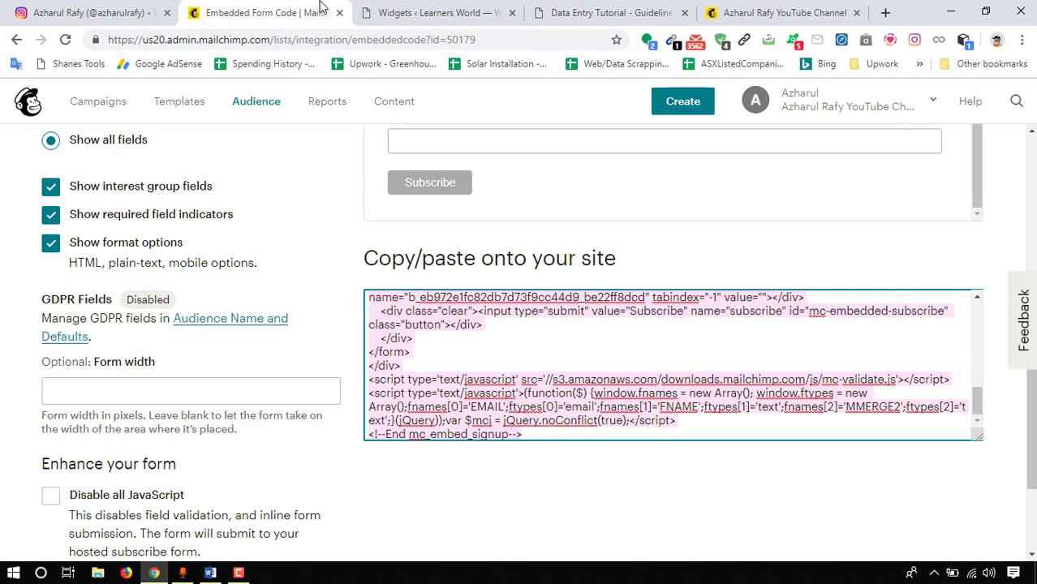
pyautogui.hotkey('ctrl', 'a')
pyautogui.hotkey('ctrl', 'c')
pyautogui.click(580, 11)
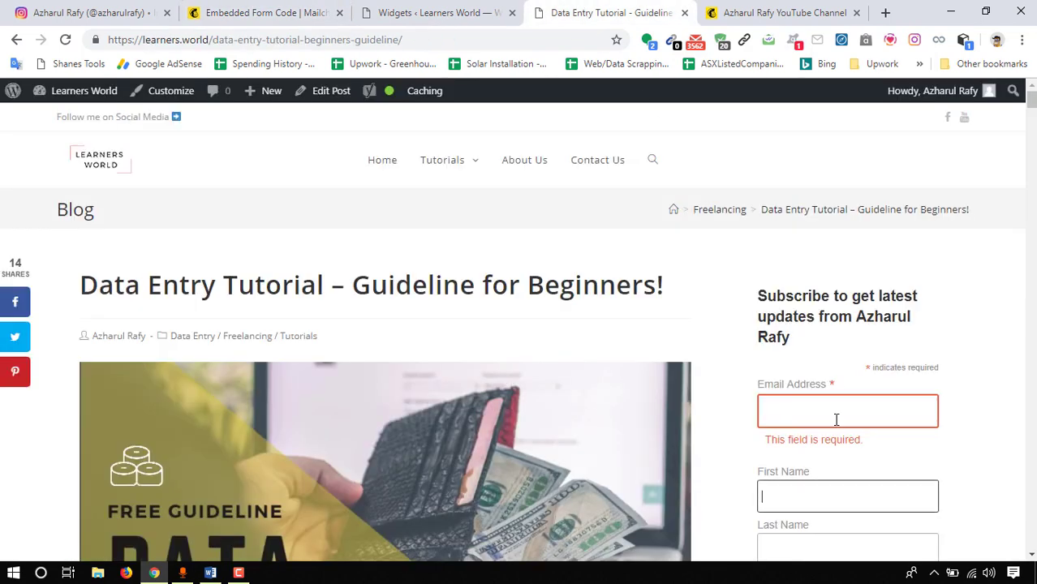
pyautogui.scroll(1, 828, 415)
pyautogui.scroll(-1, 834, 410)
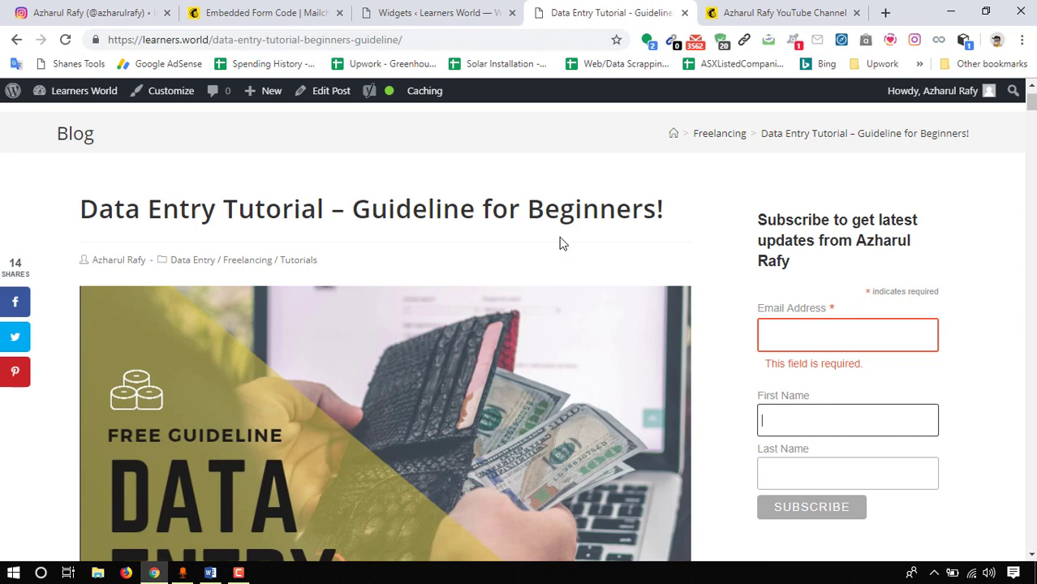
# - Open the audience's Signup forms page and scroll down to the form types
pyautogui.click(267, 13)
pyautogui.scroll(10, 441, 331)
pyautogui.scroll(3, 434, 349)
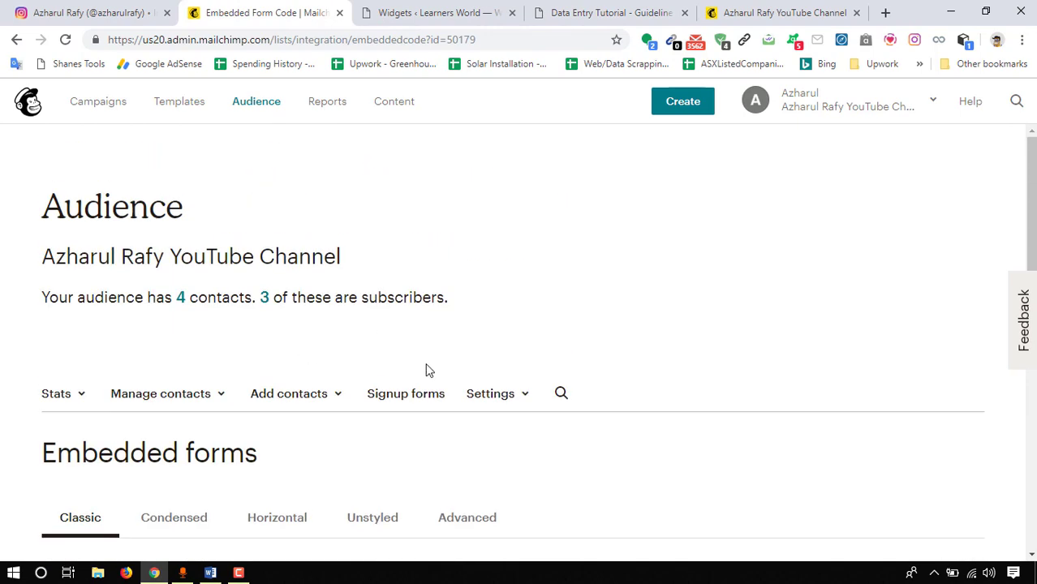
pyautogui.scroll(-1, 422, 357)
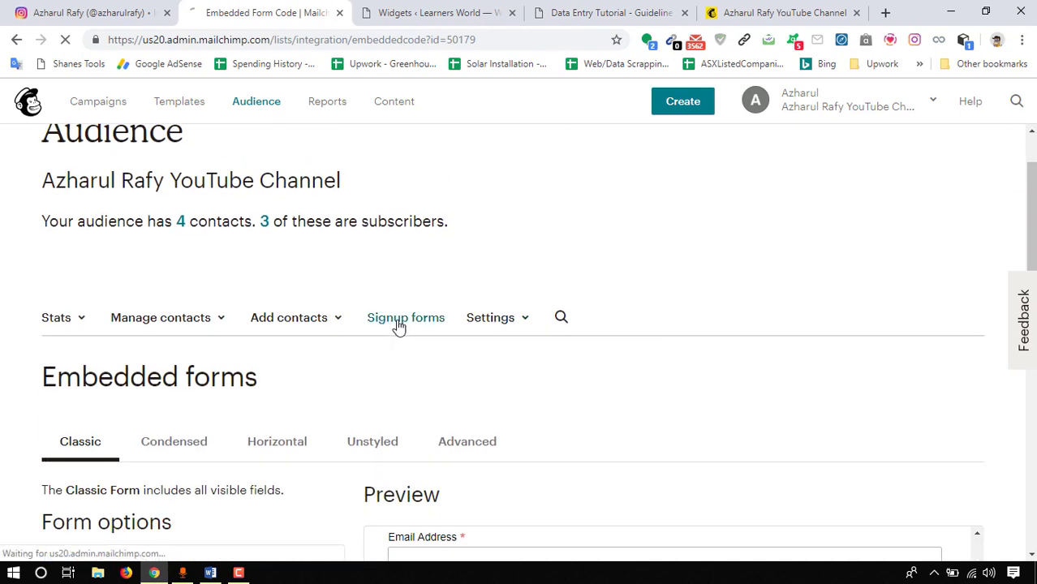
pyautogui.click(398, 323)
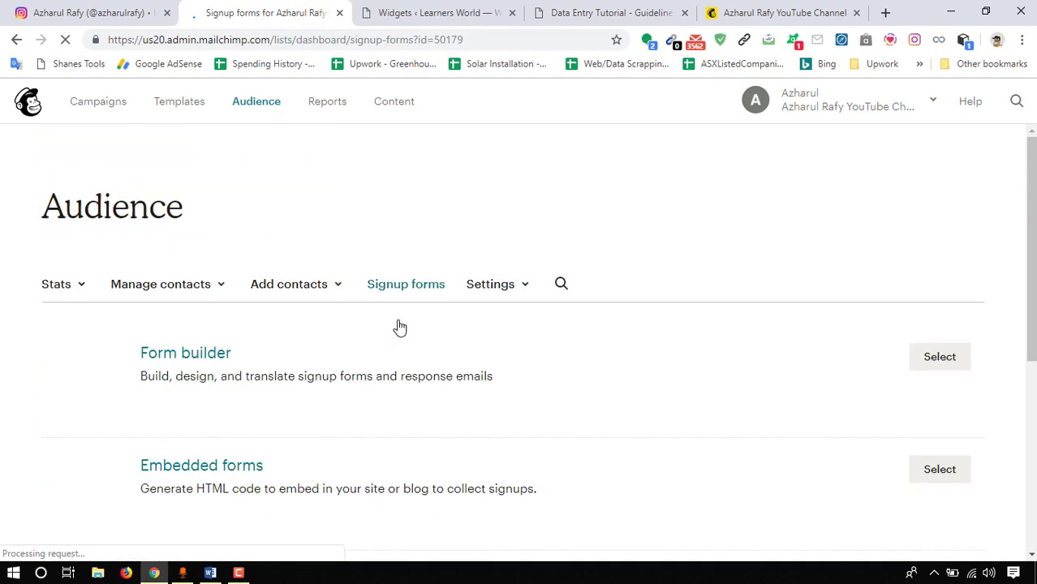
pyautogui.scroll(-3, 2, 290)
pyautogui.scroll(-2, 3, 291)
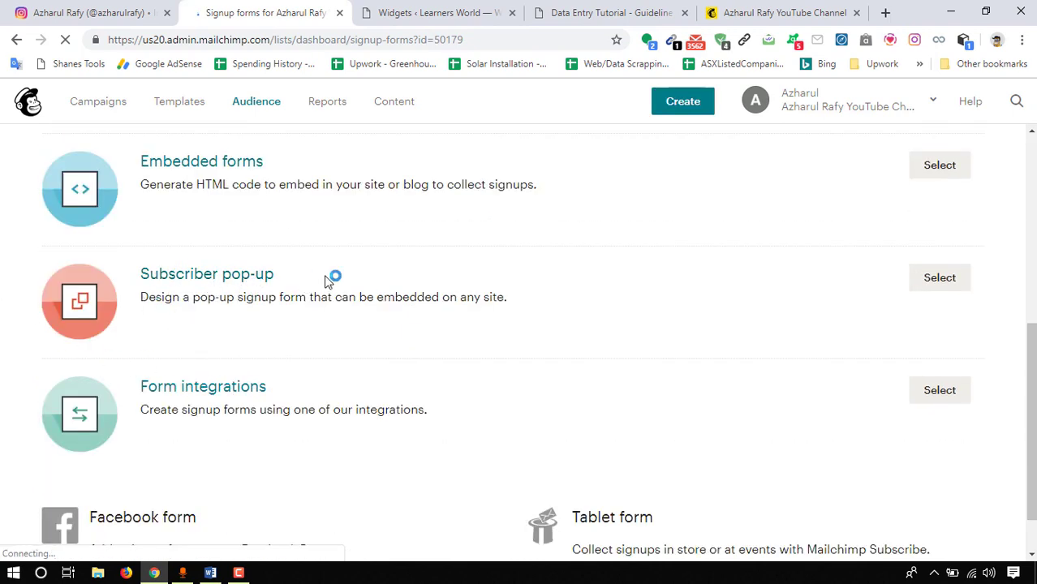
# - Start a Subscriber pop-up form and dismiss the editor's Need help? box
pyautogui.click(951, 287)
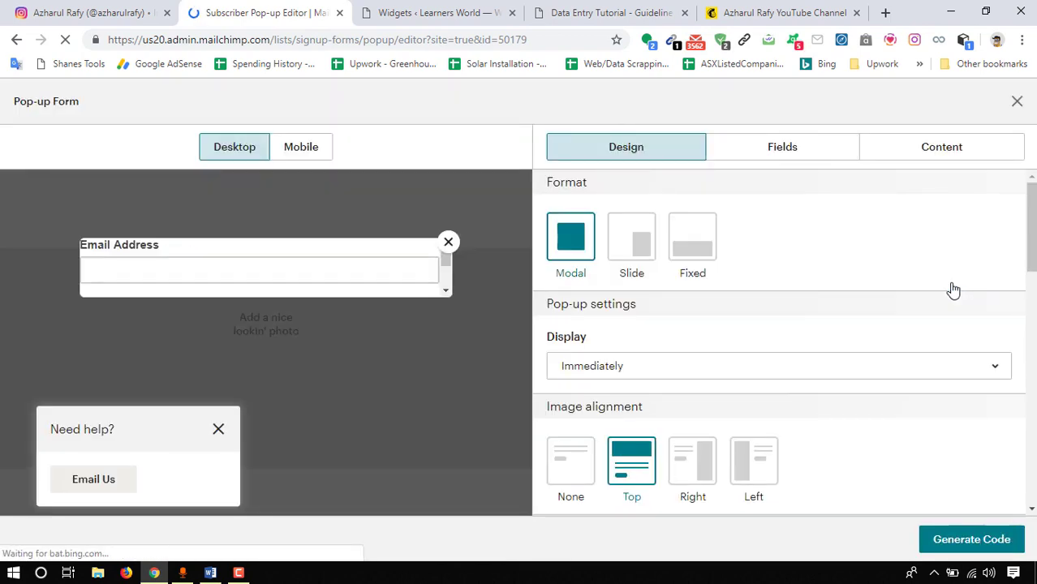
pyautogui.click(220, 432)
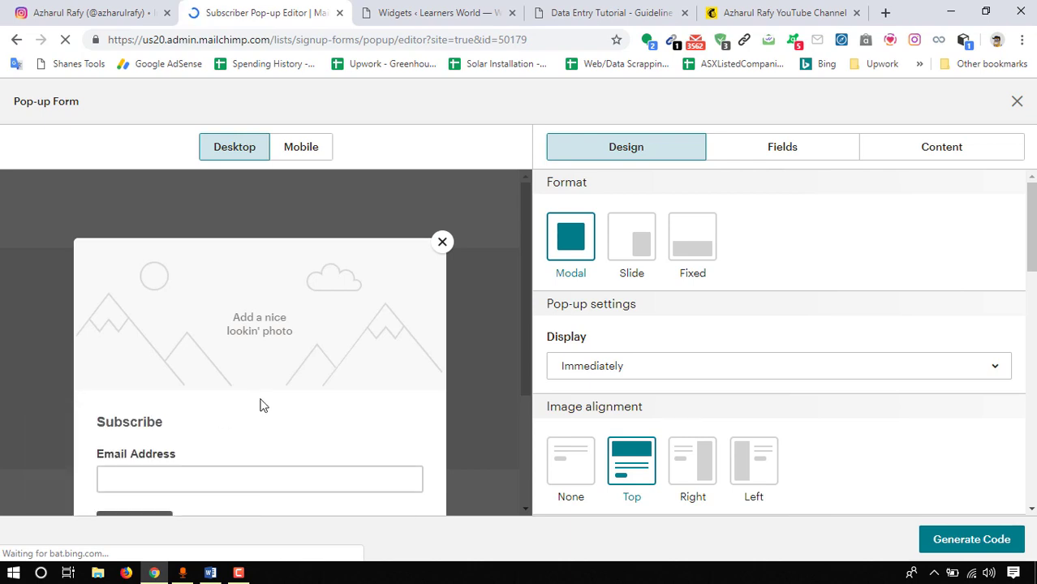
pyautogui.scroll(-2, 261, 406)
pyautogui.scroll(1, 326, 386)
pyautogui.scroll(1, 276, 355)
pyautogui.scroll(-1, 280, 352)
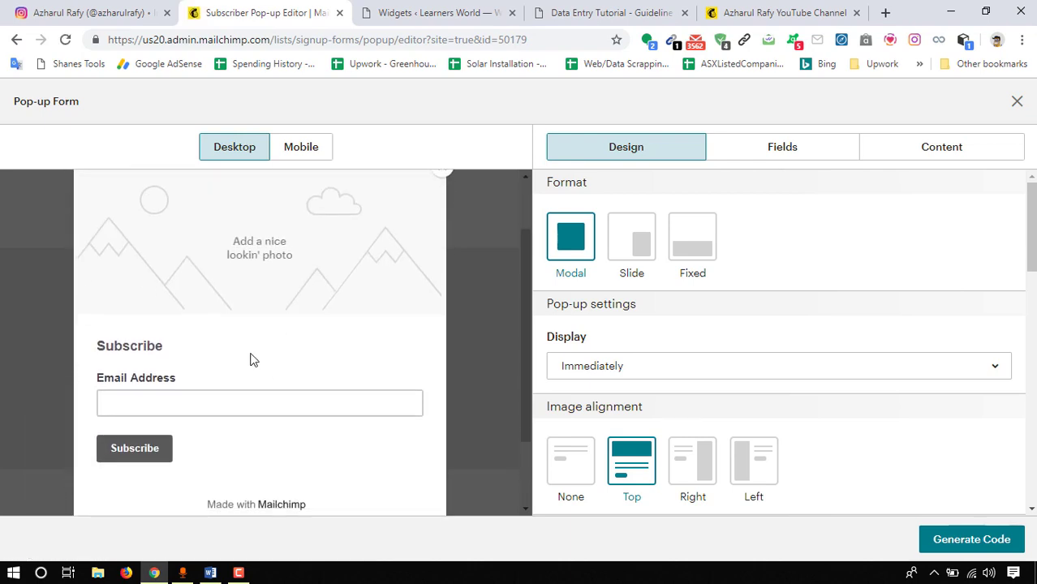
pyautogui.scroll(1, 293, 274)
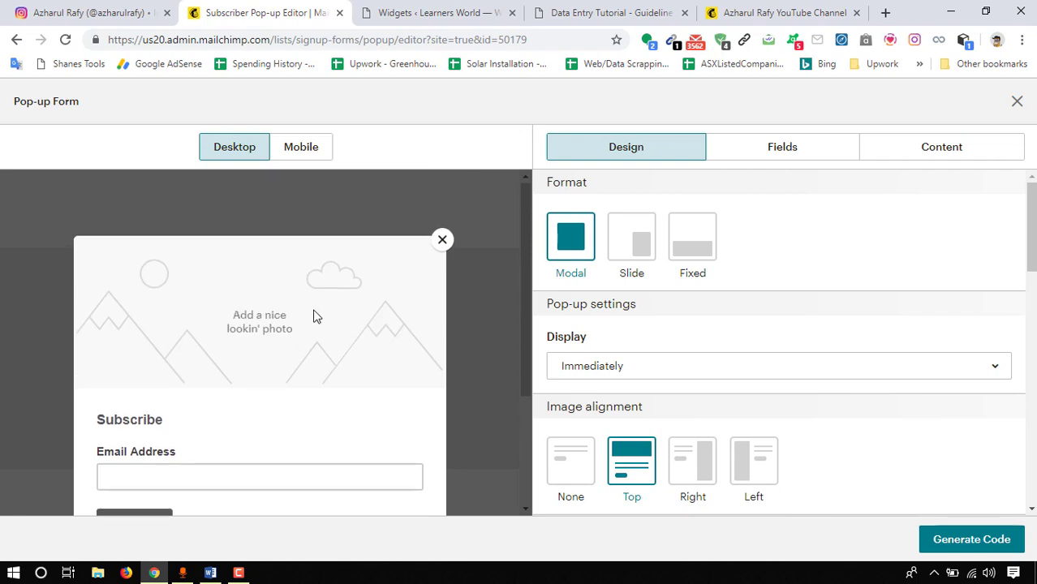
pyautogui.scroll(-1, 315, 325)
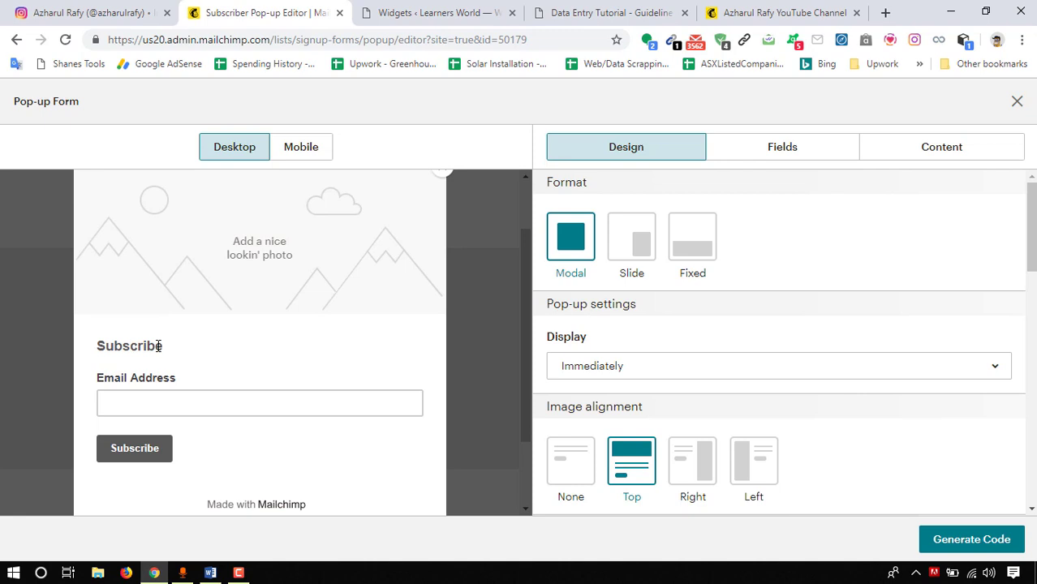
pyautogui.doubleClick(127, 346)
pyautogui.scroll(-2, 755, 341)
pyautogui.scroll(1, 755, 366)
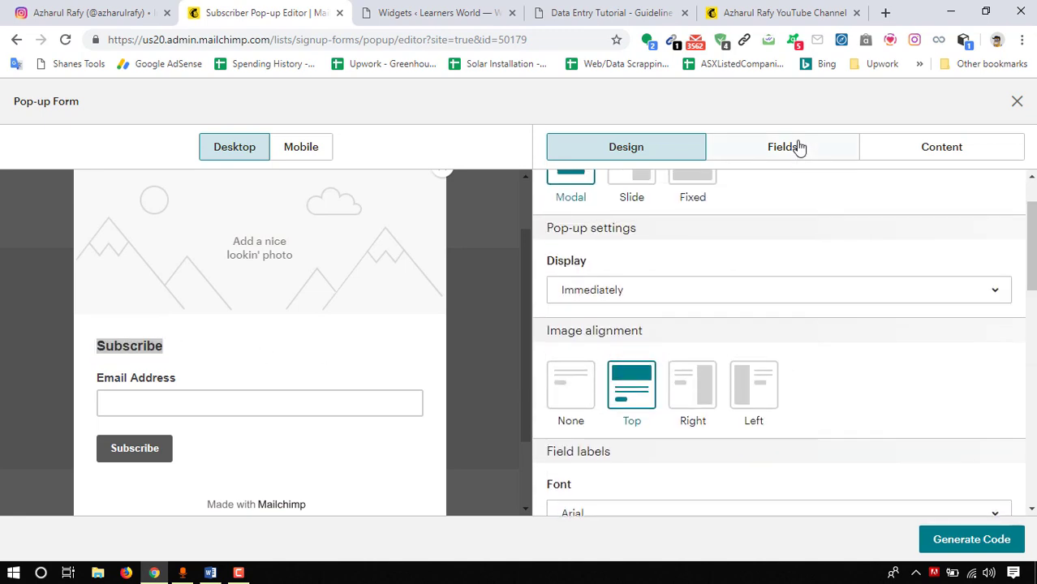
# - Add a First Name field to the pop-up, leaving it not required
pyautogui.click(799, 146)
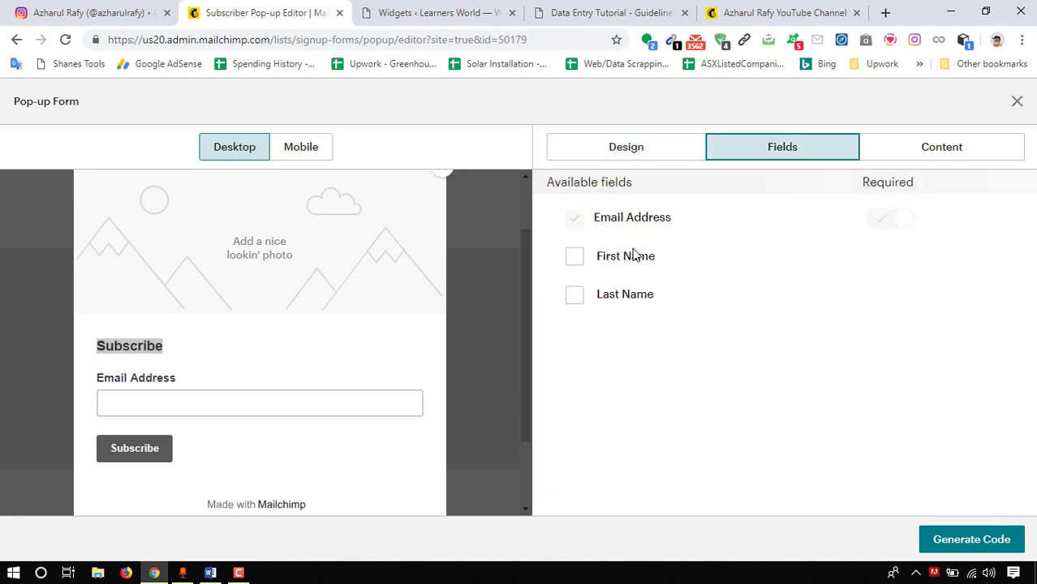
pyautogui.click(575, 258)
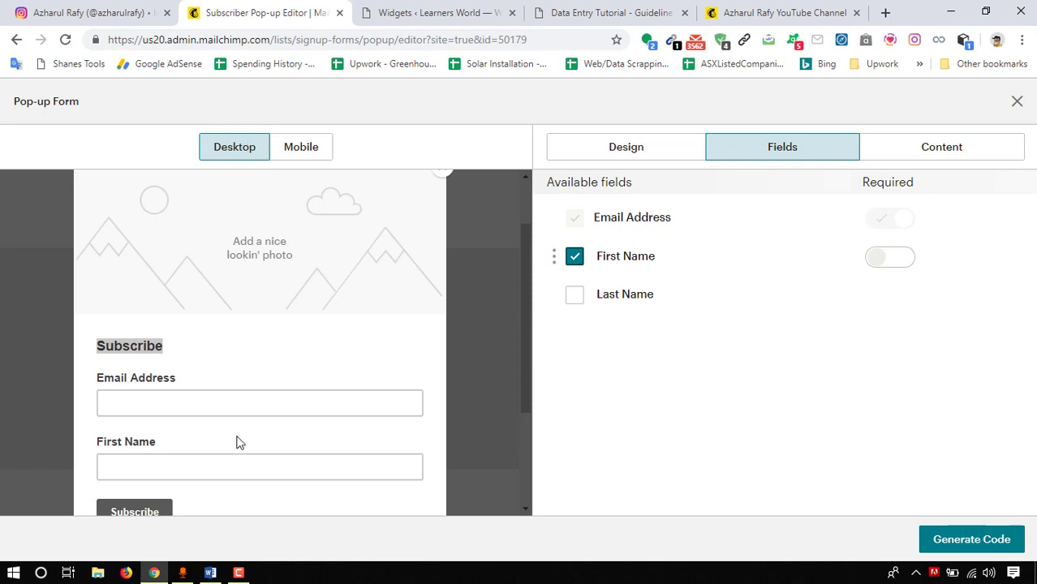
pyautogui.scroll(-1, 236, 443)
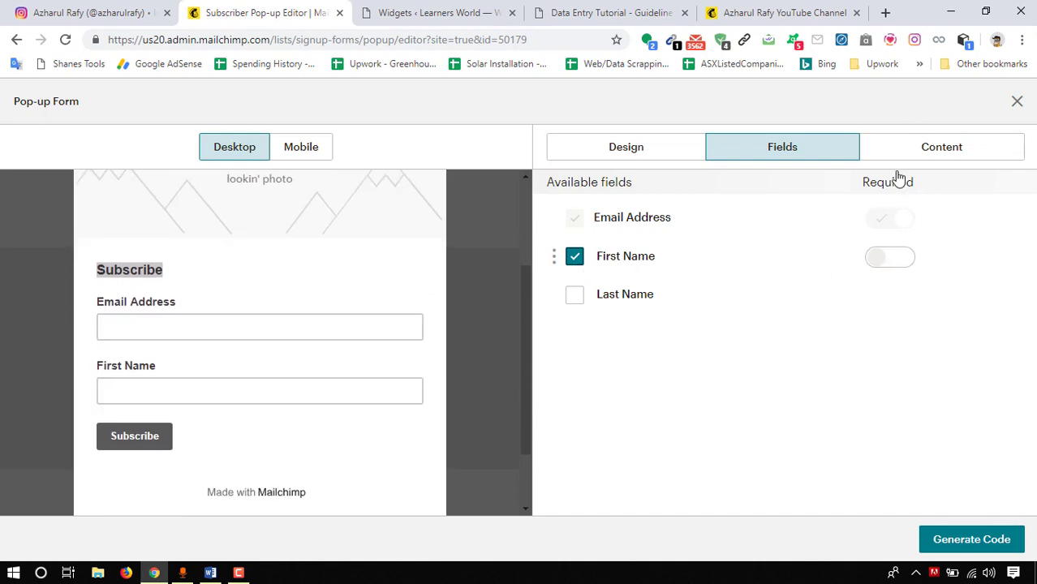
pyautogui.click(897, 260)
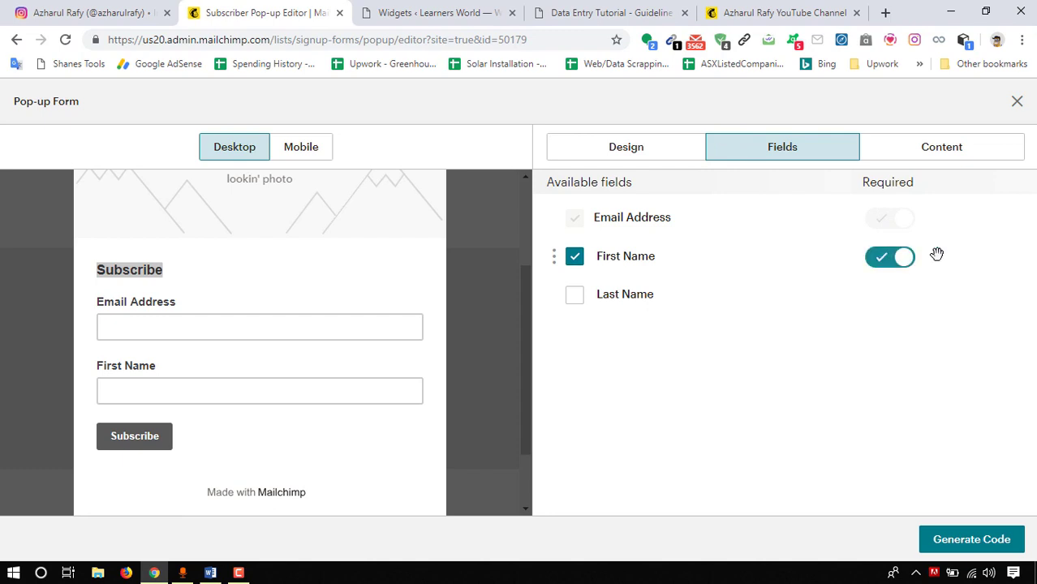
pyautogui.click(883, 266)
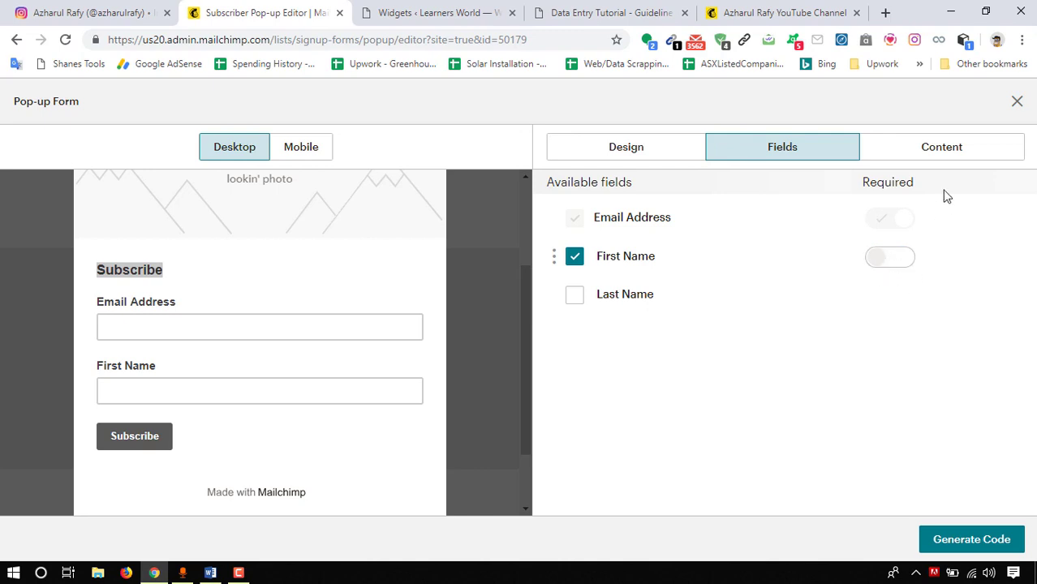
pyautogui.click(931, 155)
# - Extend the body text after 'Subscribe' so it reads 'Subscribe to learn Email Marketing!'
pyautogui.scroll(-1, 641, 342)
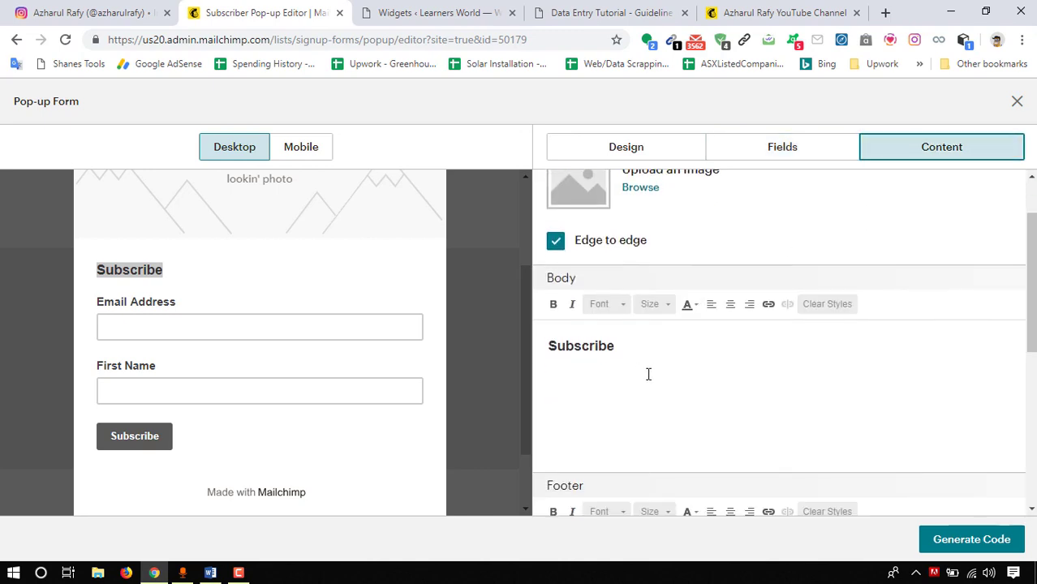
pyautogui.click(650, 348)
pyautogui.moveTo(650, 347); pyautogui.dragTo(459, 343)
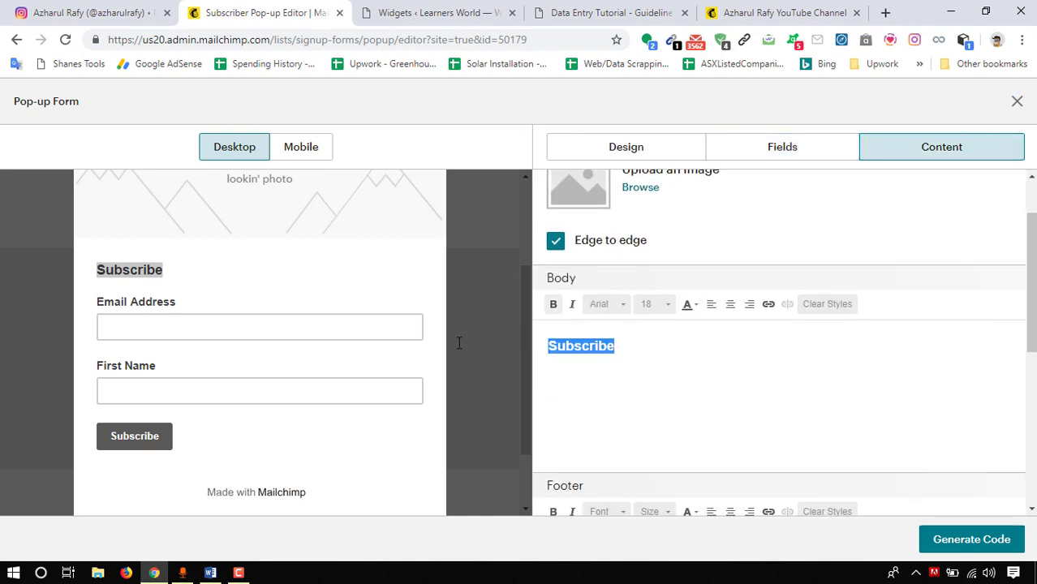
pyautogui.click(745, 339)
pyautogui.write('to ')
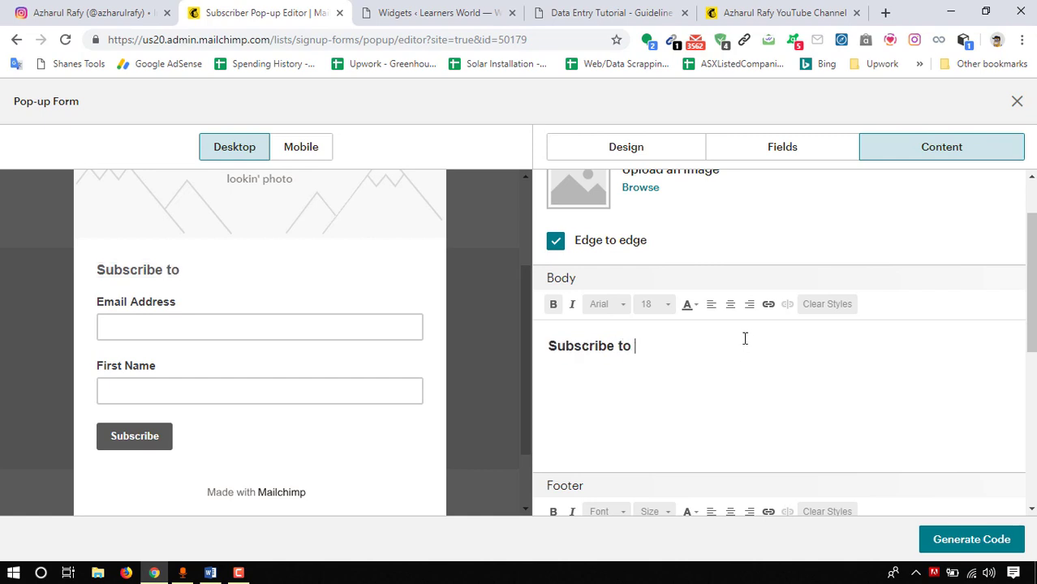
pyautogui.write('learn Data Entry')
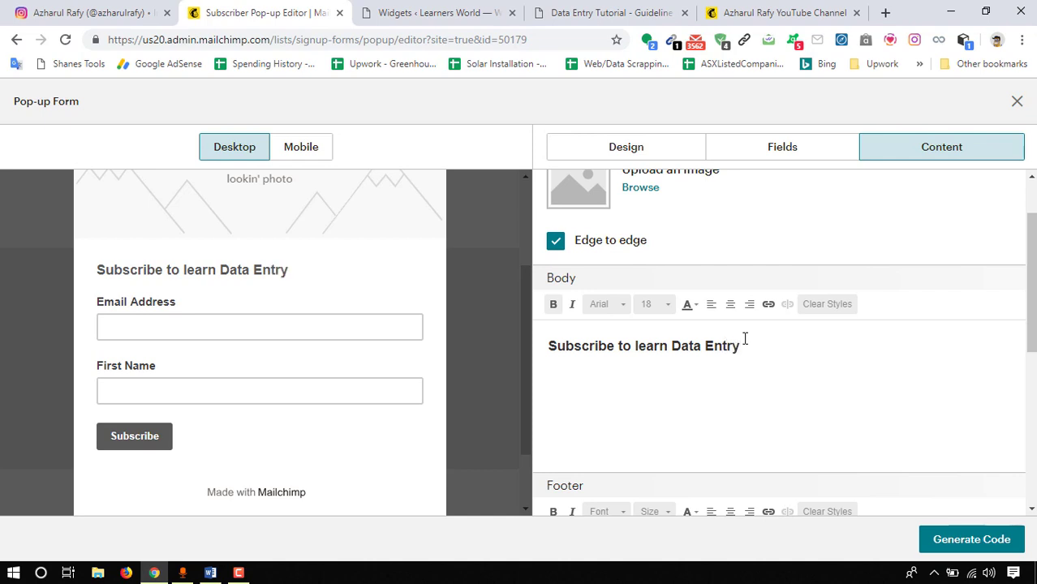
pyautogui.press('BackSpace')
pyautogui.press('BackSpace')
pyautogui.press('BackSpace')
pyautogui.press('BackSpace')
pyautogui.press('BackSpace')
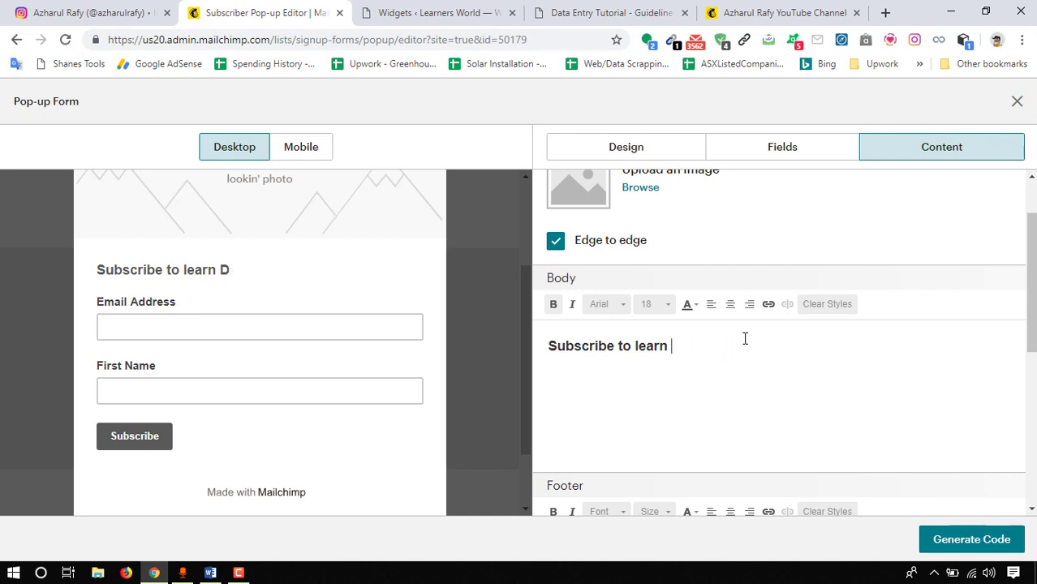
pyautogui.write('Email AMrke')
pyautogui.press('BackSpace')
pyautogui.press('BackSpace')
pyautogui.press('BackSpace')
pyautogui.press('BackSpace')
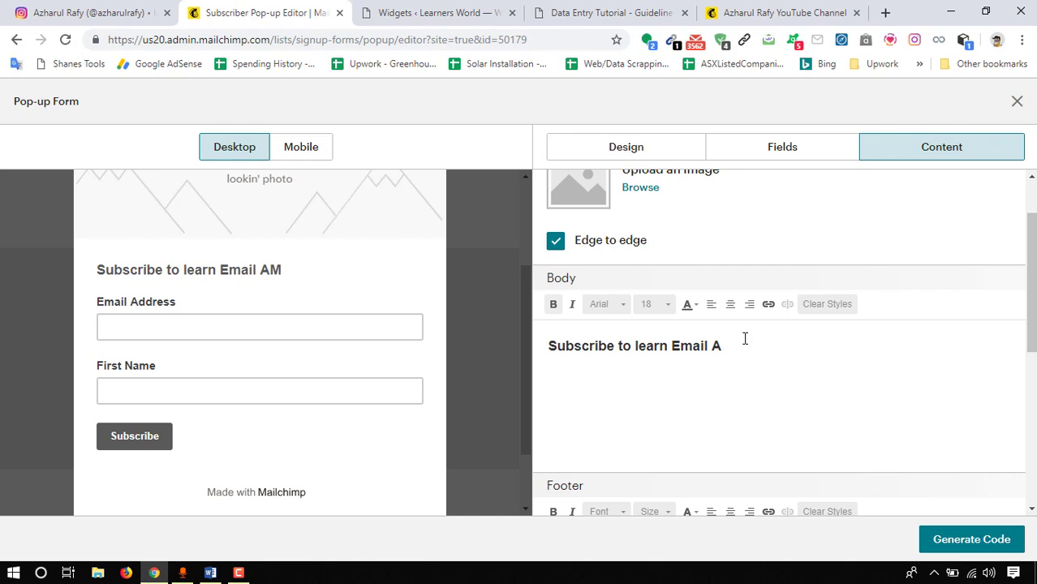
pyautogui.press('BackSpace')
pyautogui.write('Marketing')
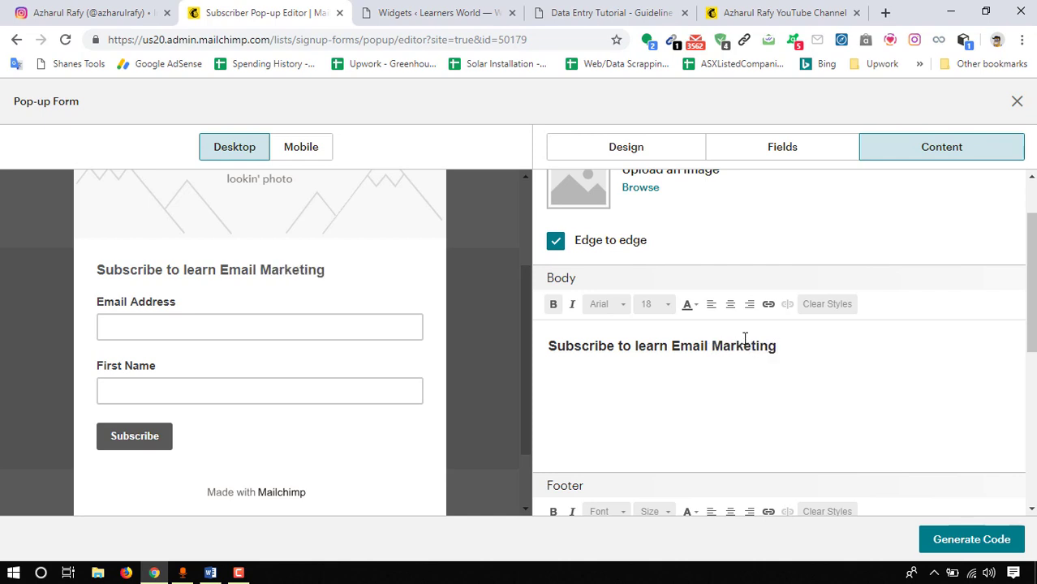
pyautogui.scroll(2, 740, 325)
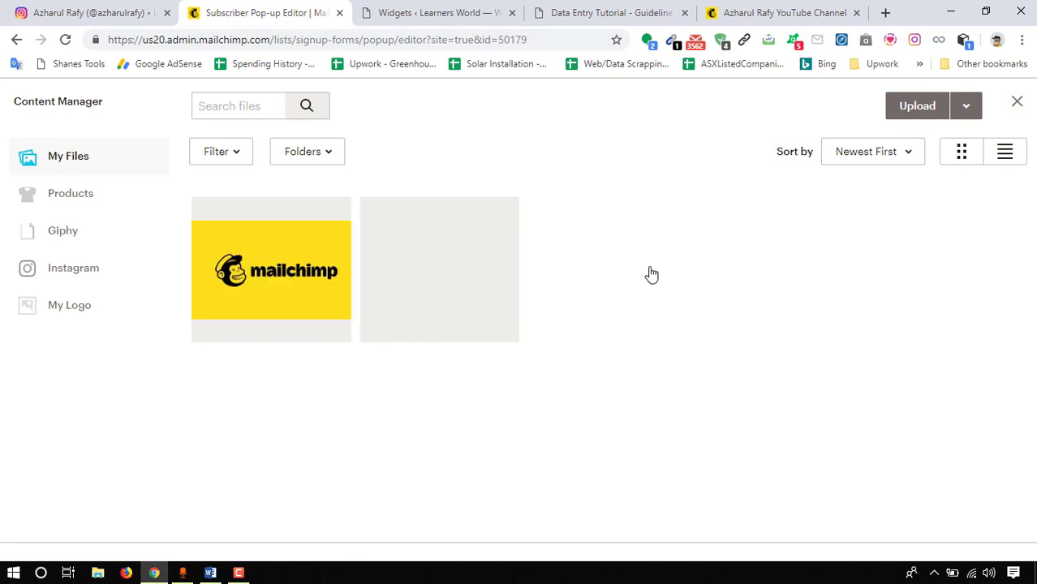
# - Insert the Email Marketing Tutorial.png banner (1000 × 400) at the top of the pop-up
pyautogui.click(443, 292)
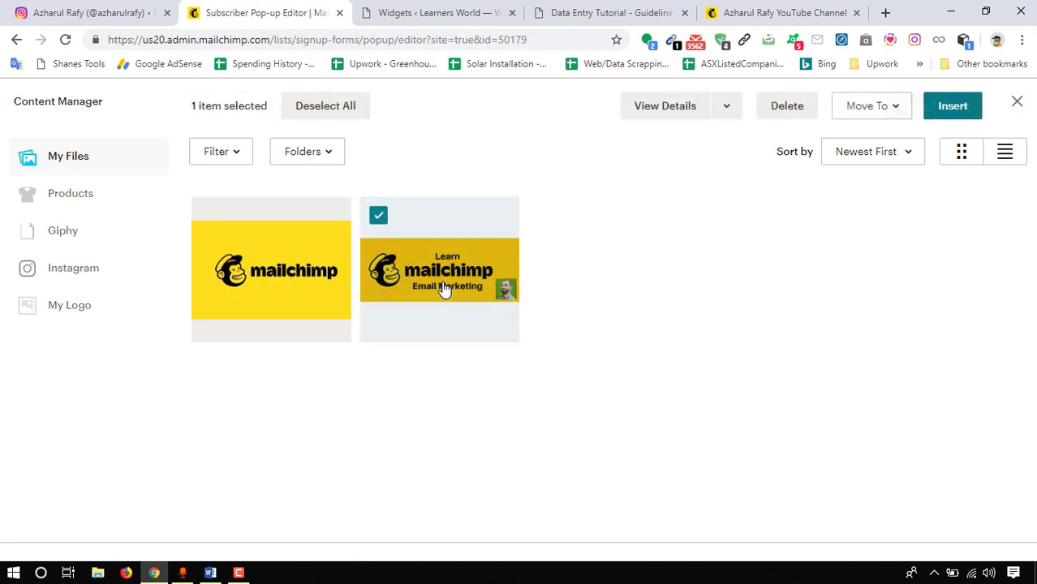
pyautogui.click(953, 112)
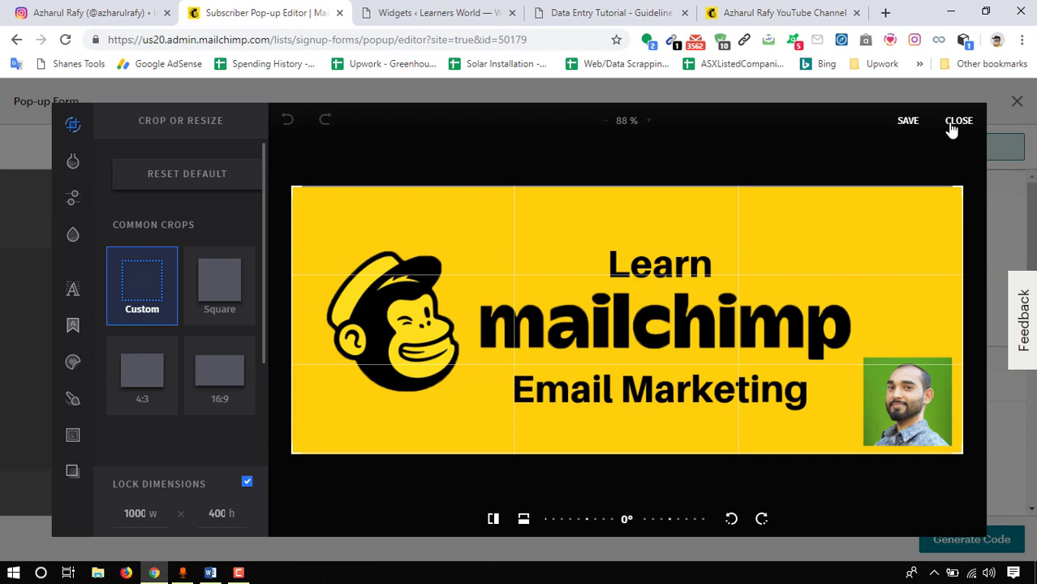
pyautogui.click(958, 121)
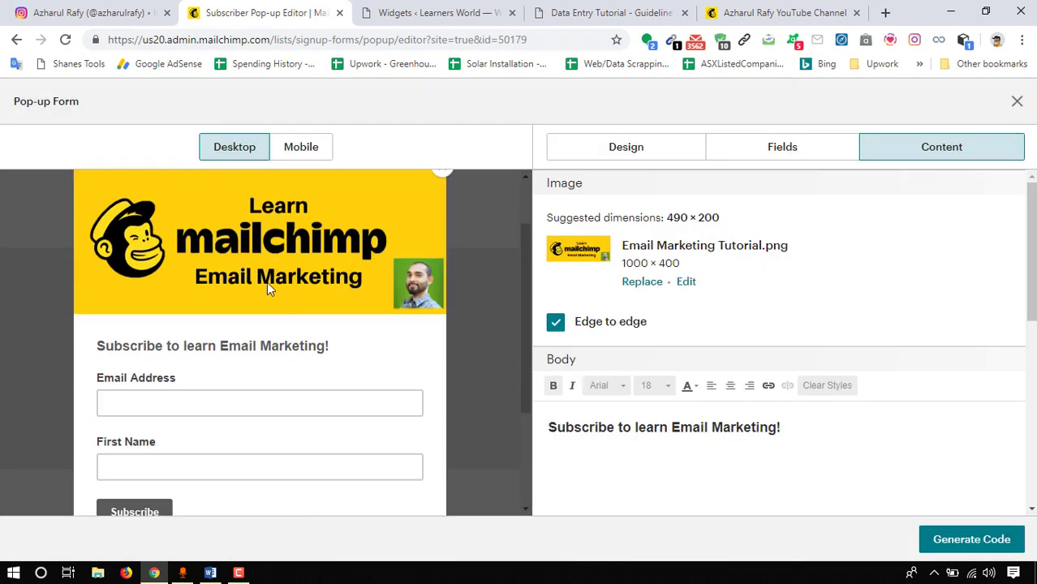
# - Try the Email Address and First Name fields in the pop-up preview
pyautogui.scroll(-1, 230, 329)
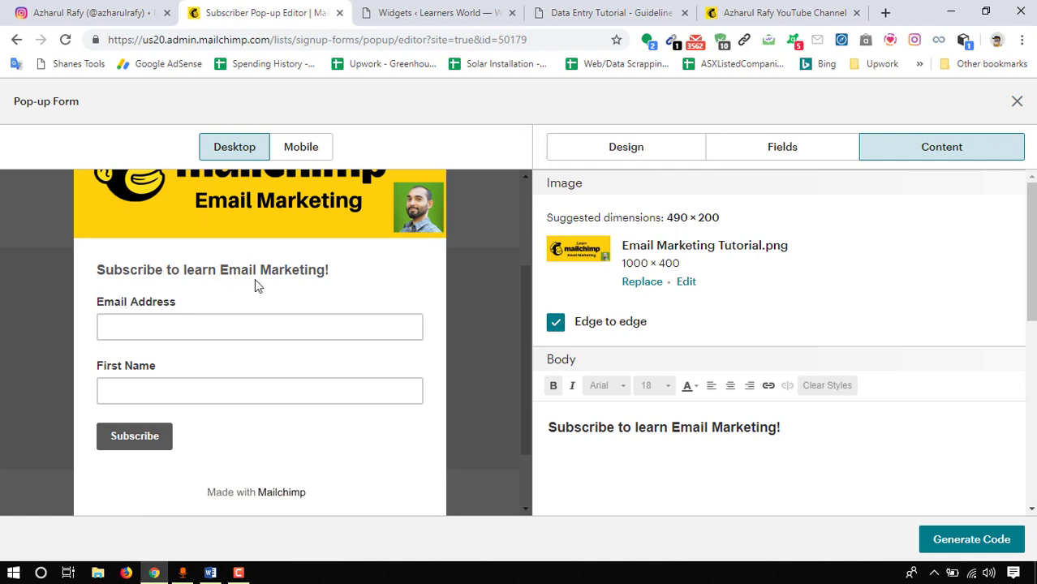
pyautogui.scroll(-1, 134, 328)
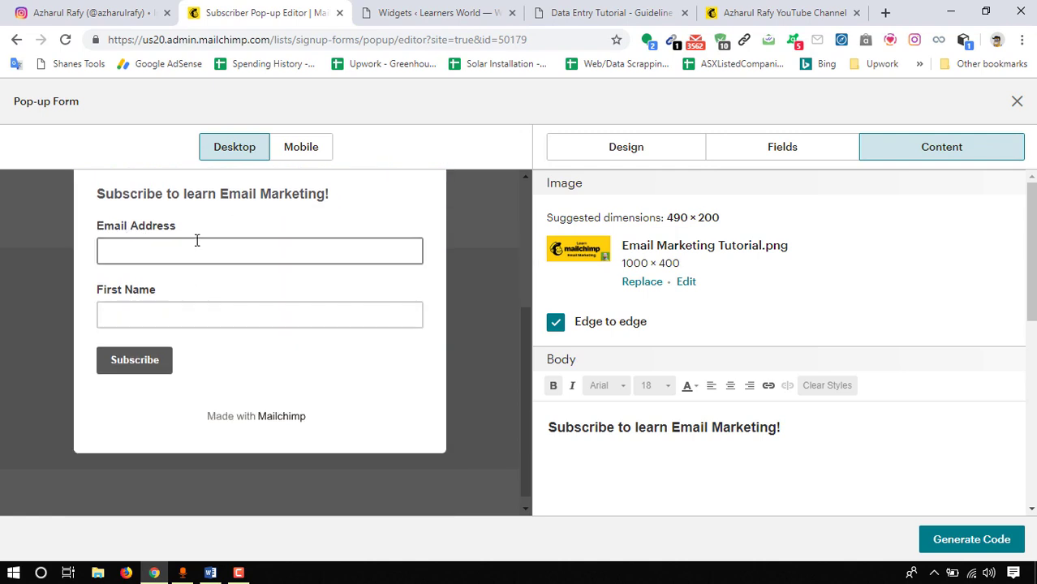
pyautogui.click(197, 242)
pyautogui.click(134, 313)
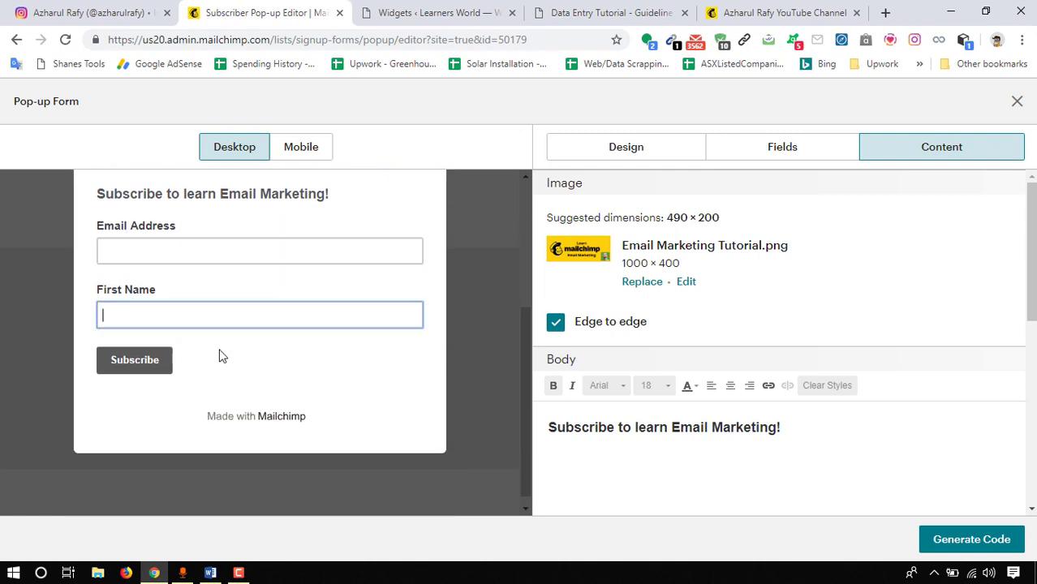
pyautogui.scroll(-3, 197, 359)
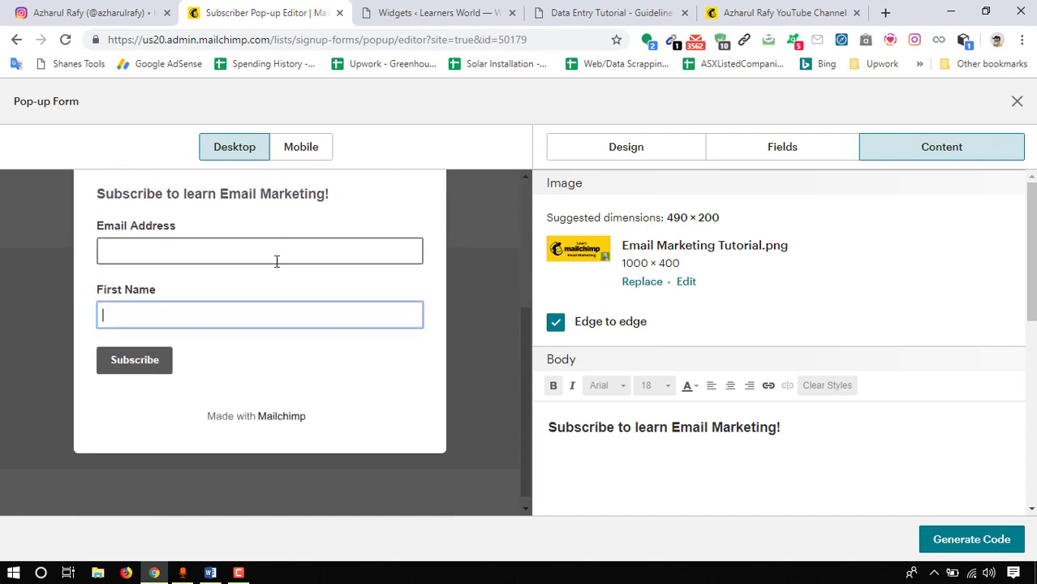
pyautogui.scroll(3, 268, 268)
# - Switch the preview to mobile and look over the suggested 490 × 200 image size
pyautogui.click(288, 157)
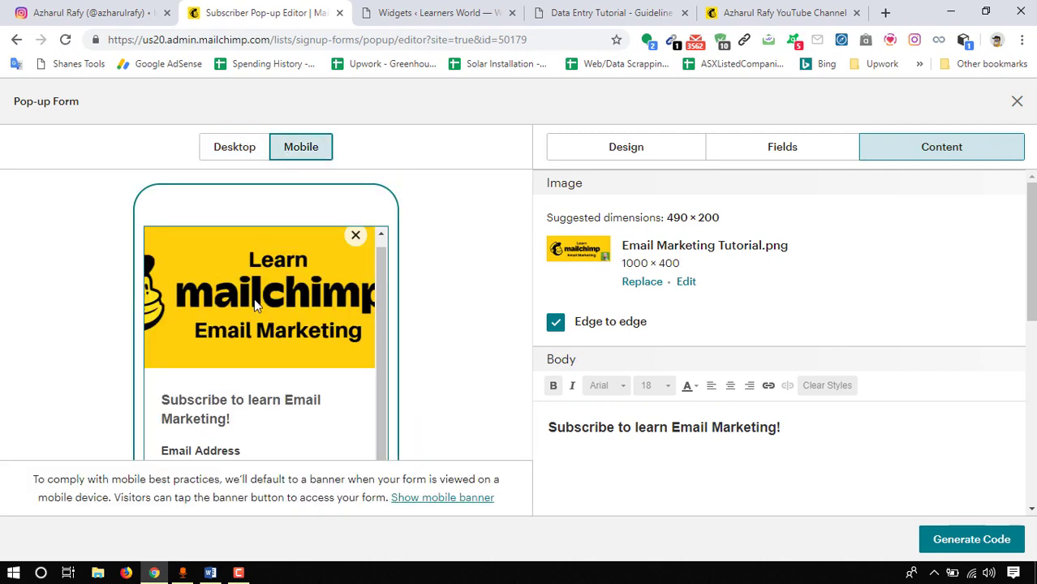
pyautogui.scroll(-2, 257, 304)
pyautogui.scroll(2, 266, 349)
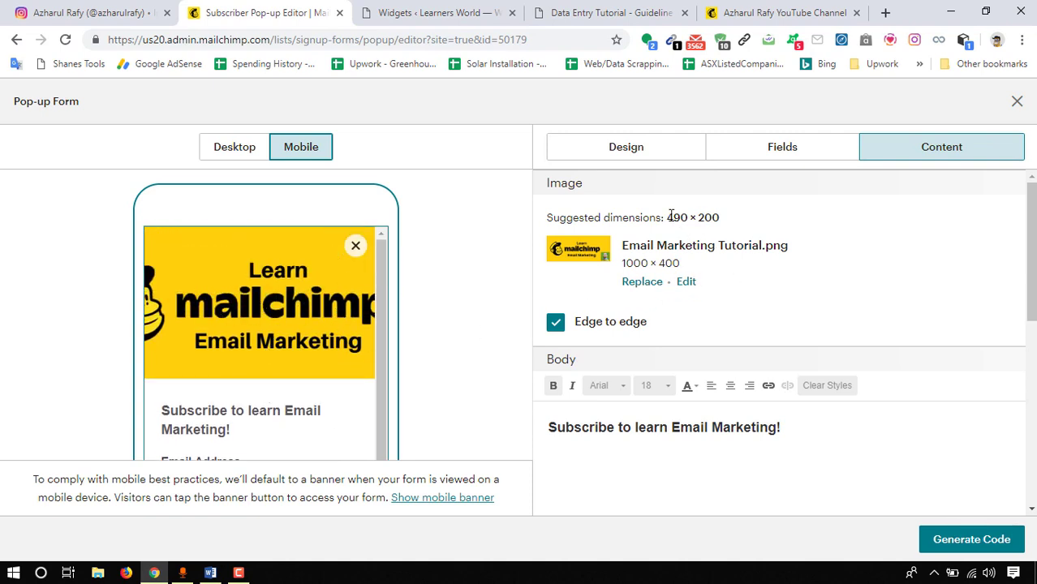
pyautogui.moveTo(671, 216); pyautogui.dragTo(713, 221)
pyautogui.click(714, 223)
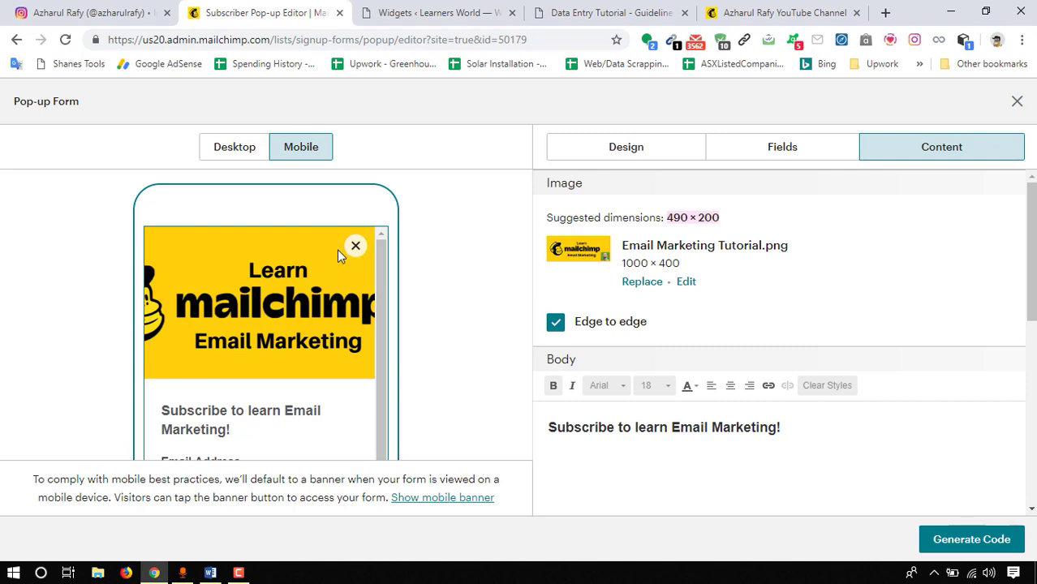
pyautogui.scroll(-1, 368, 302)
pyautogui.scroll(1, 303, 365)
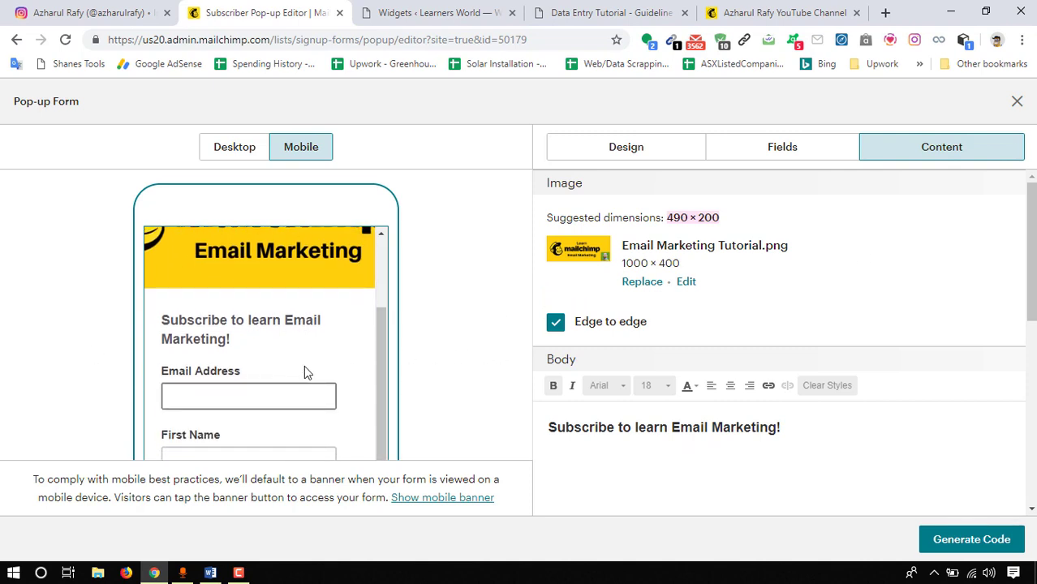
pyautogui.scroll(-2, 767, 364)
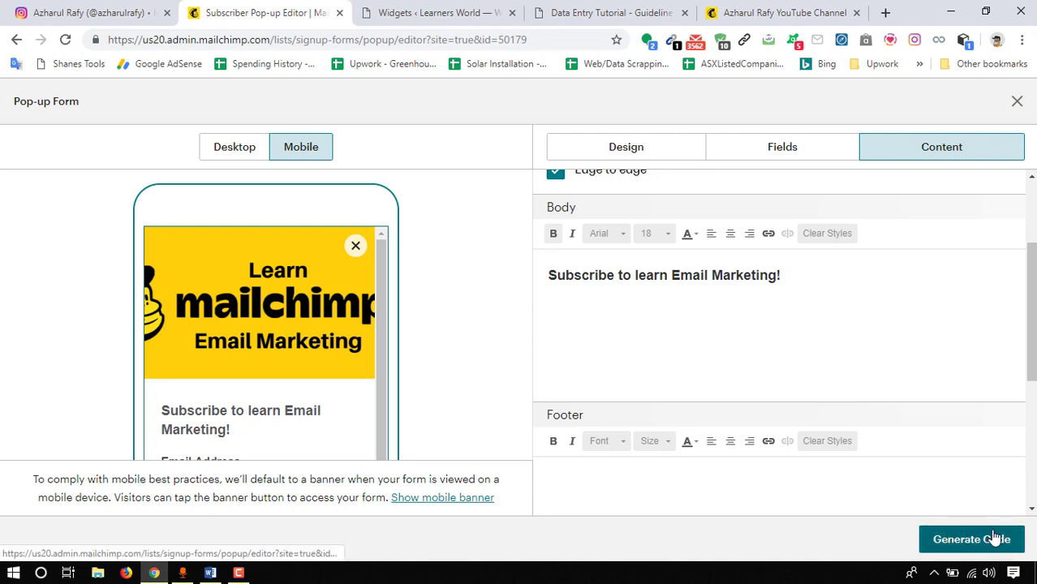
pyautogui.scroll(2, 681, 296)
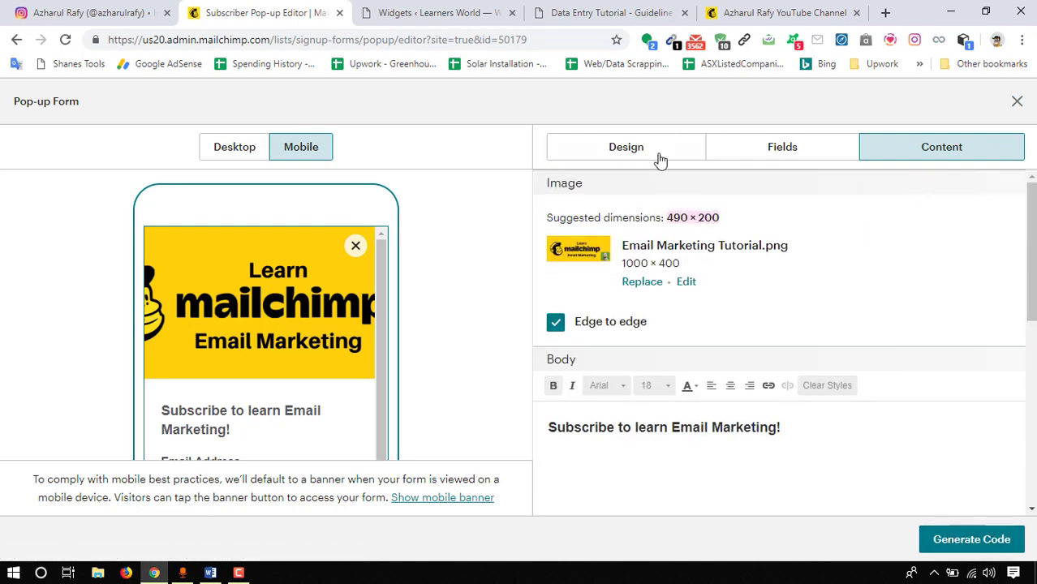
# - Set the pop-up's Display option in Design settings to After 5 seconds
pyautogui.click(661, 157)
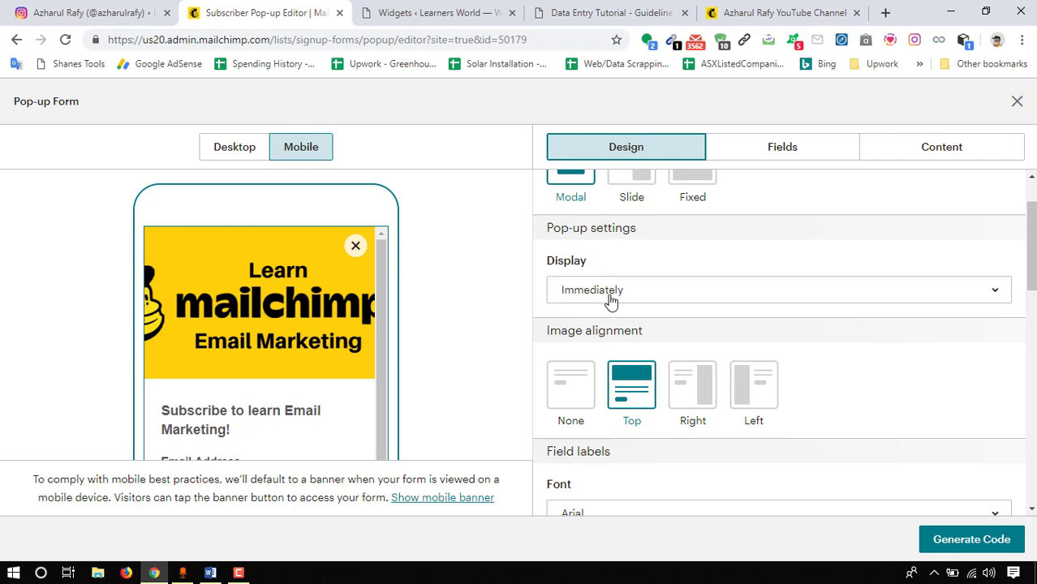
pyautogui.scroll(1, 609, 299)
pyautogui.scroll(-1, 583, 332)
pyautogui.click(595, 305)
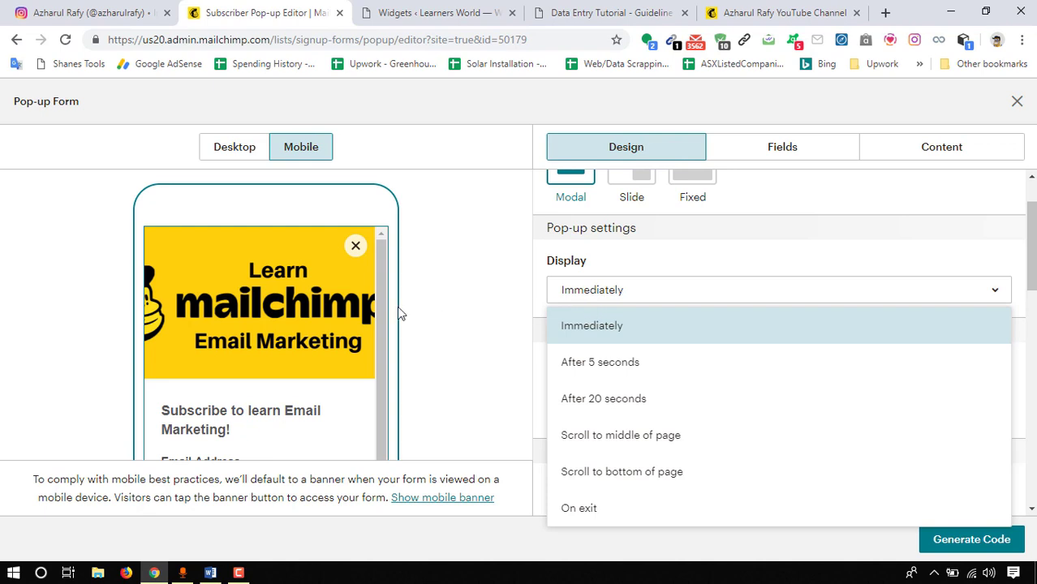
pyautogui.scroll(-2, 378, 321)
pyautogui.scroll(2, 338, 319)
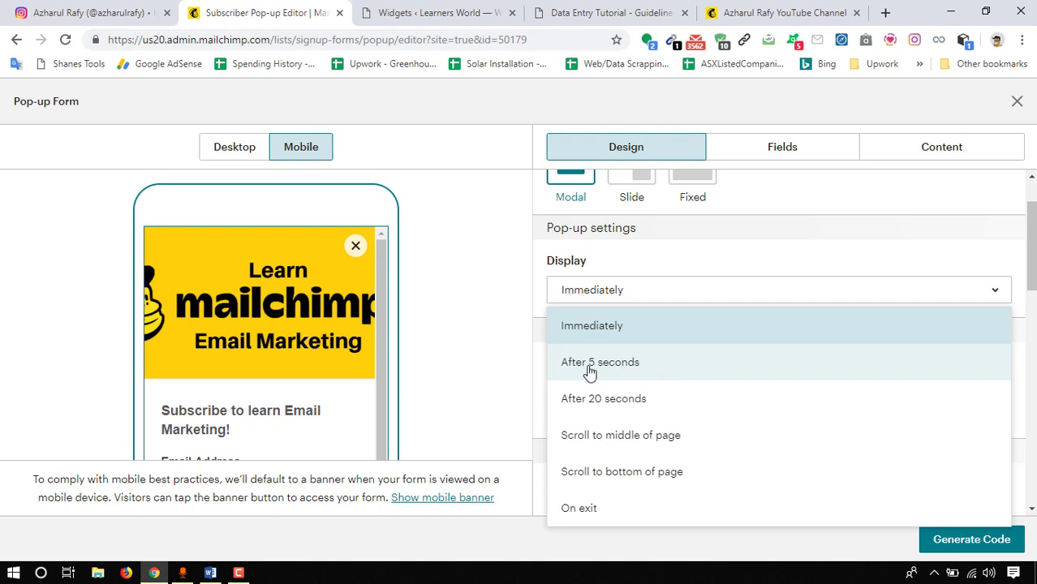
pyautogui.click(622, 371)
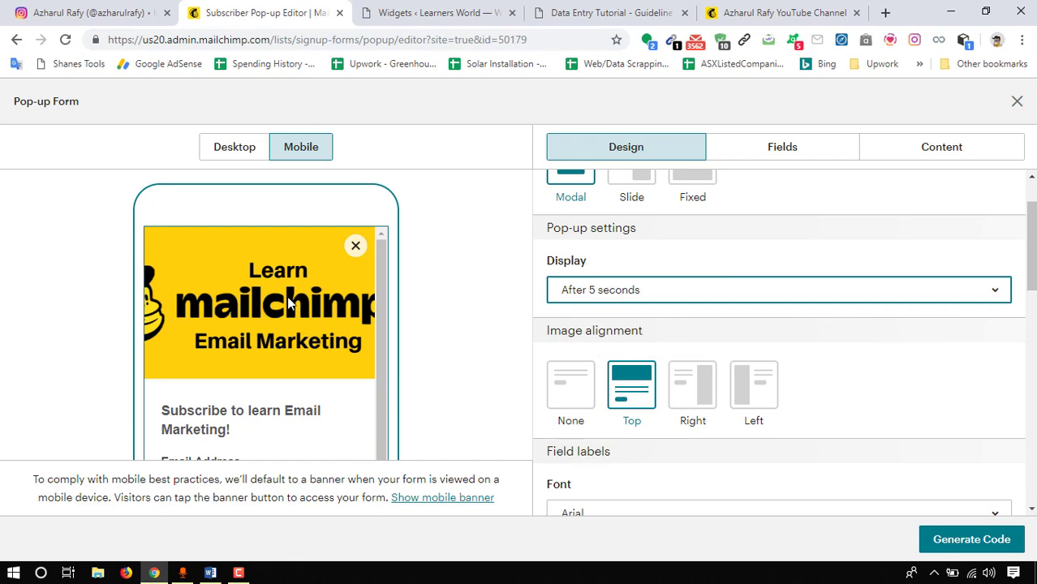
# - Return to desktop preview, try Right and Left image alignment, then restore Top
pyautogui.click(233, 154)
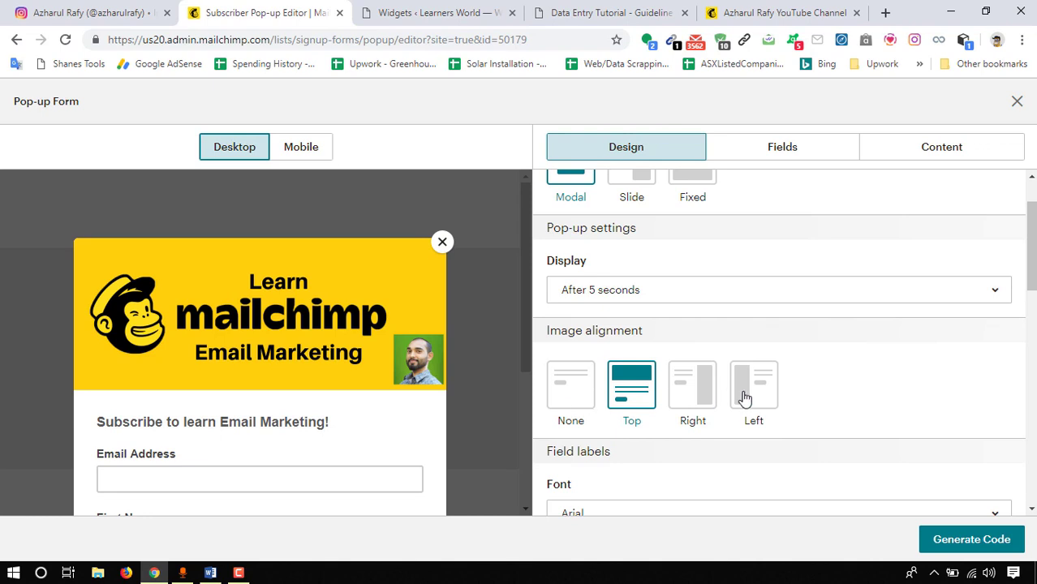
pyautogui.click(699, 404)
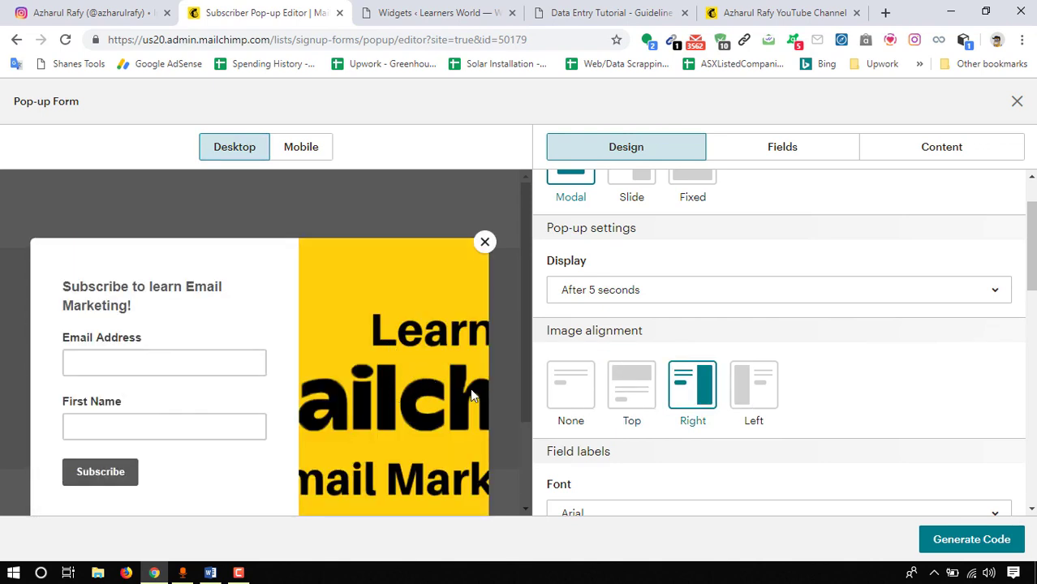
pyautogui.click(753, 398)
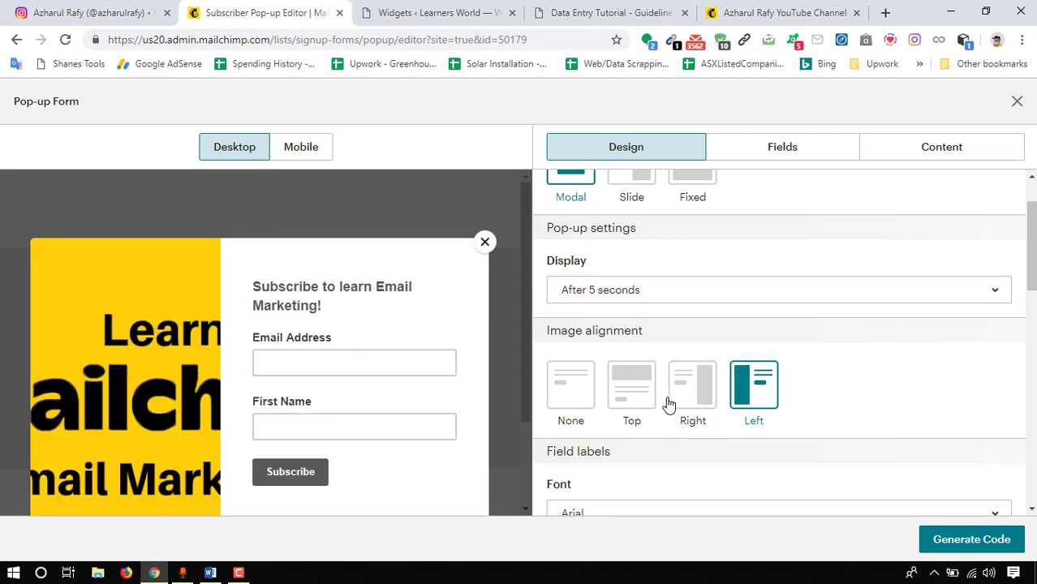
pyautogui.click(627, 399)
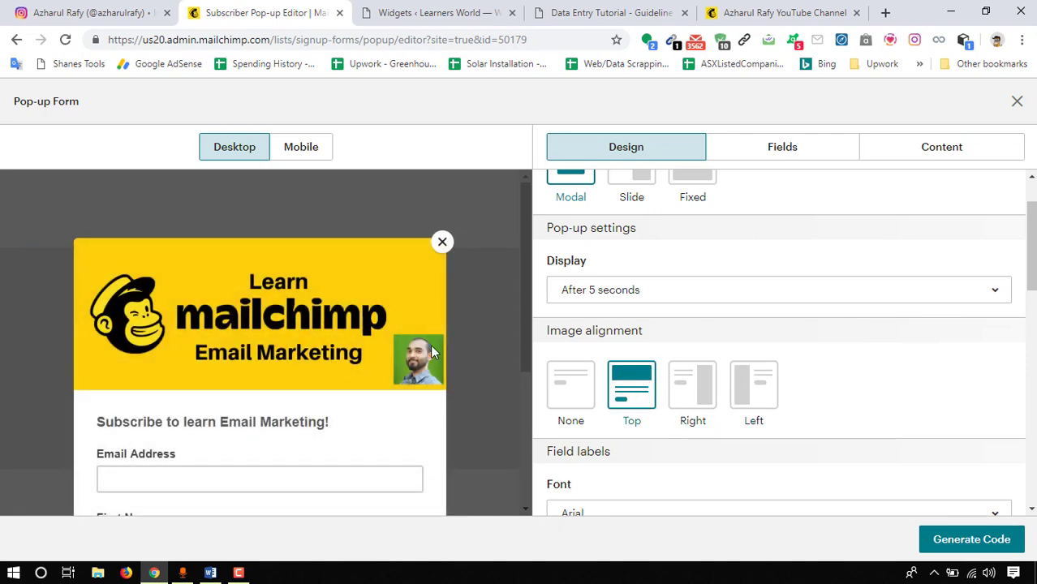
pyautogui.scroll(-4, 783, 403)
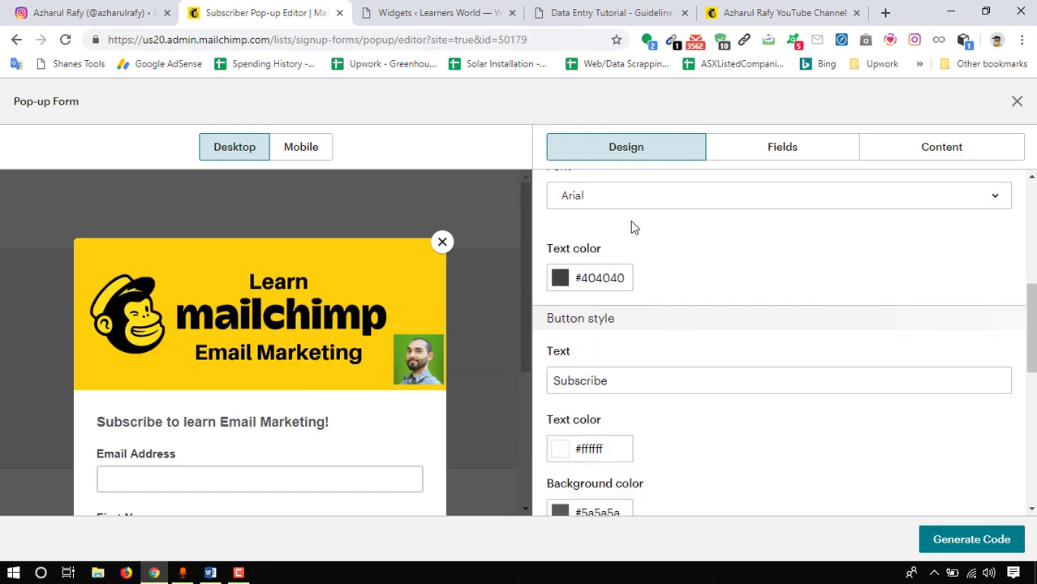
# - Add and then remove a Last Name field, keeping only Email Address and First Name
pyautogui.scroll(-5, 640, 225)
pyautogui.scroll(5, 655, 427)
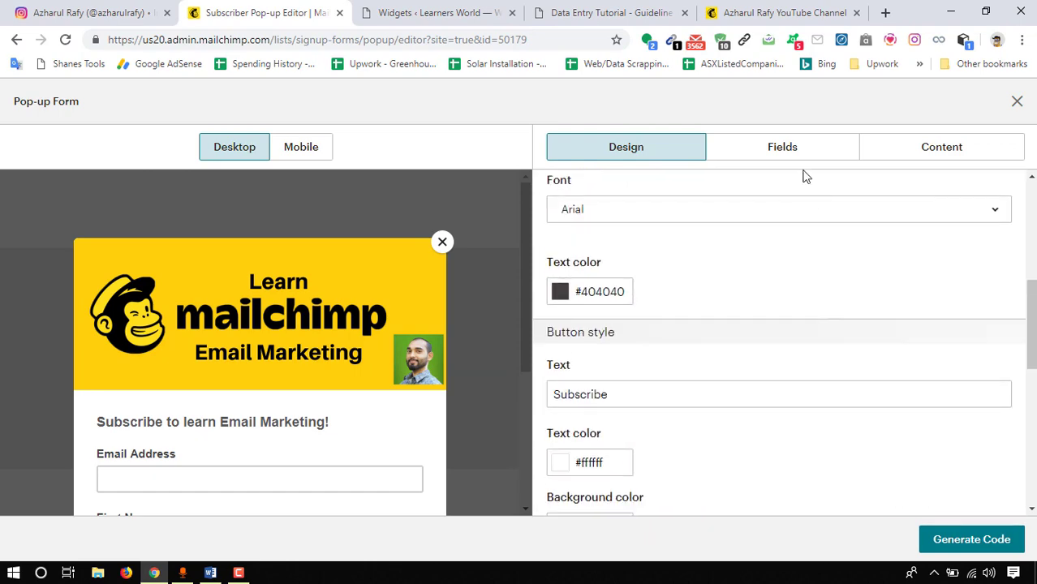
pyautogui.click(801, 154)
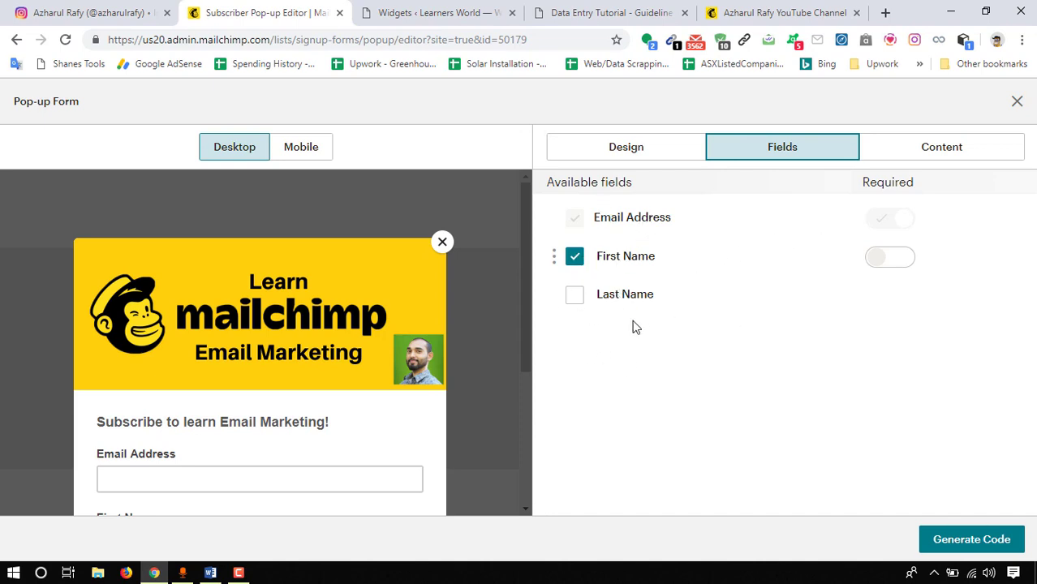
pyautogui.click(575, 299)
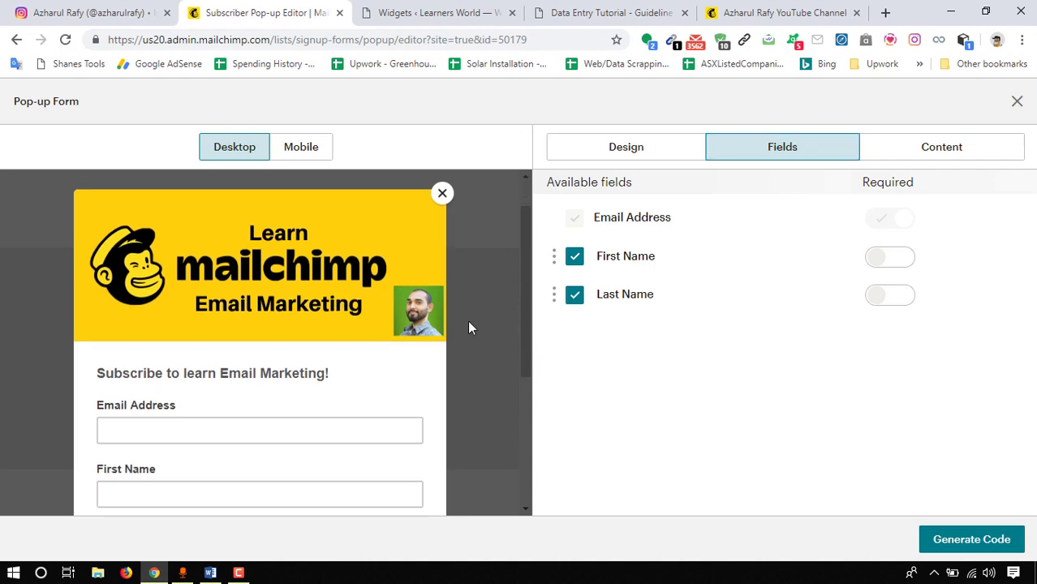
pyautogui.scroll(-2, 467, 320)
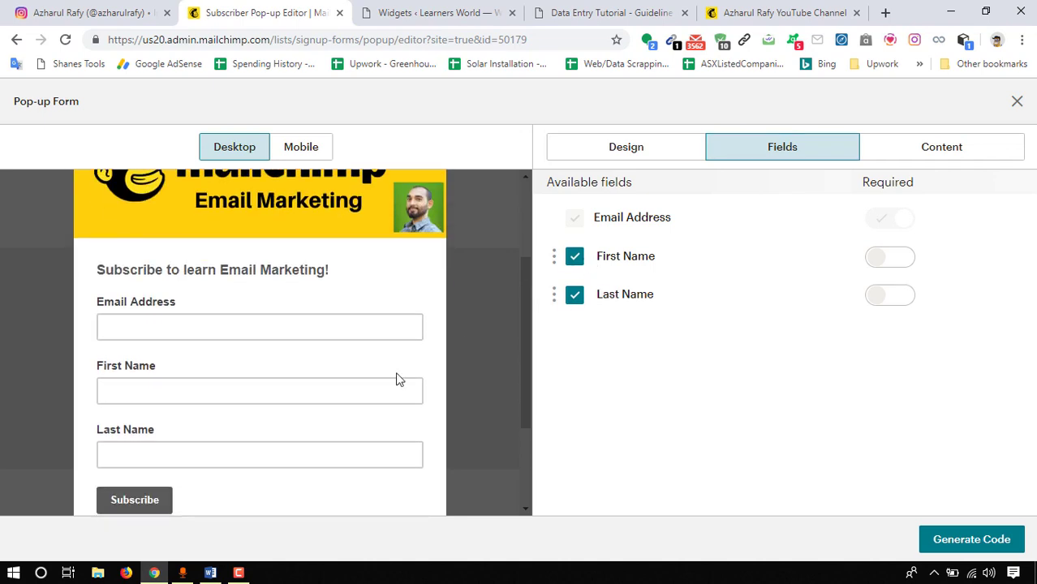
pyautogui.click(575, 295)
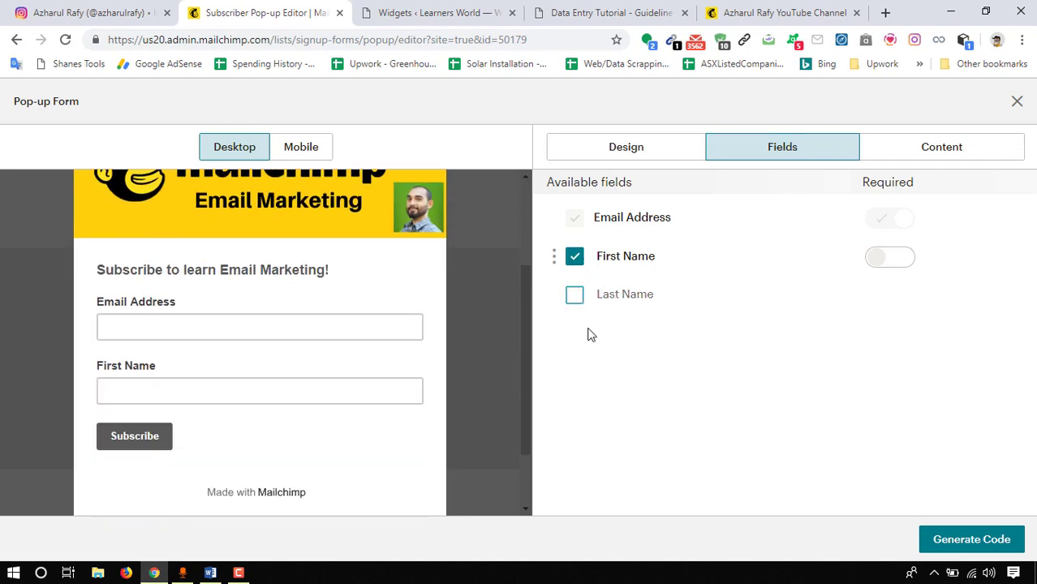
# - Review the Content settings down to the 'Thank you for subscribing!' success message
pyautogui.click(935, 157)
pyautogui.scroll(-5, 688, 266)
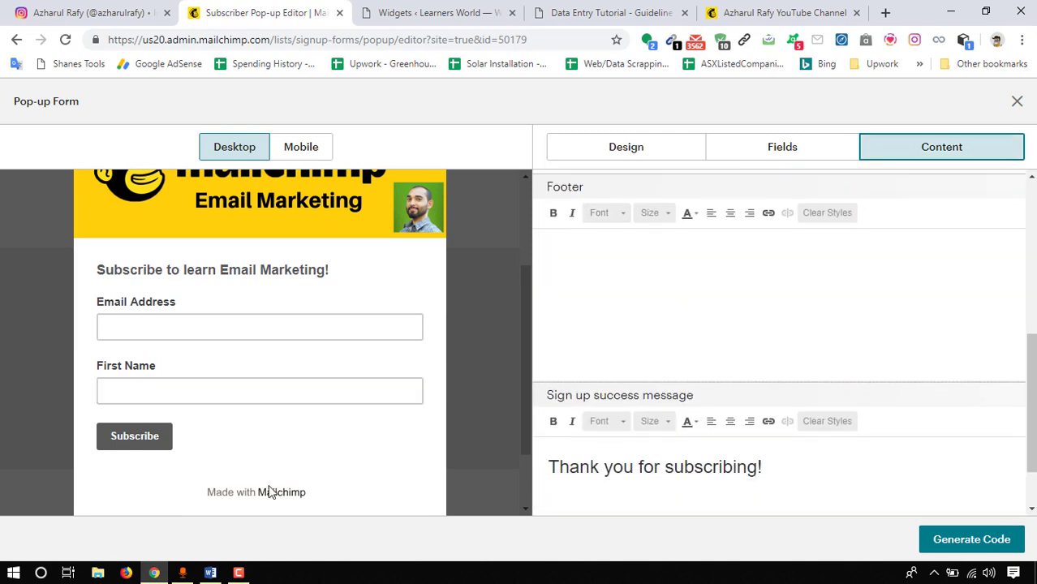
pyautogui.scroll(2, 727, 339)
pyautogui.scroll(-3, 673, 382)
pyautogui.scroll(-1, 691, 393)
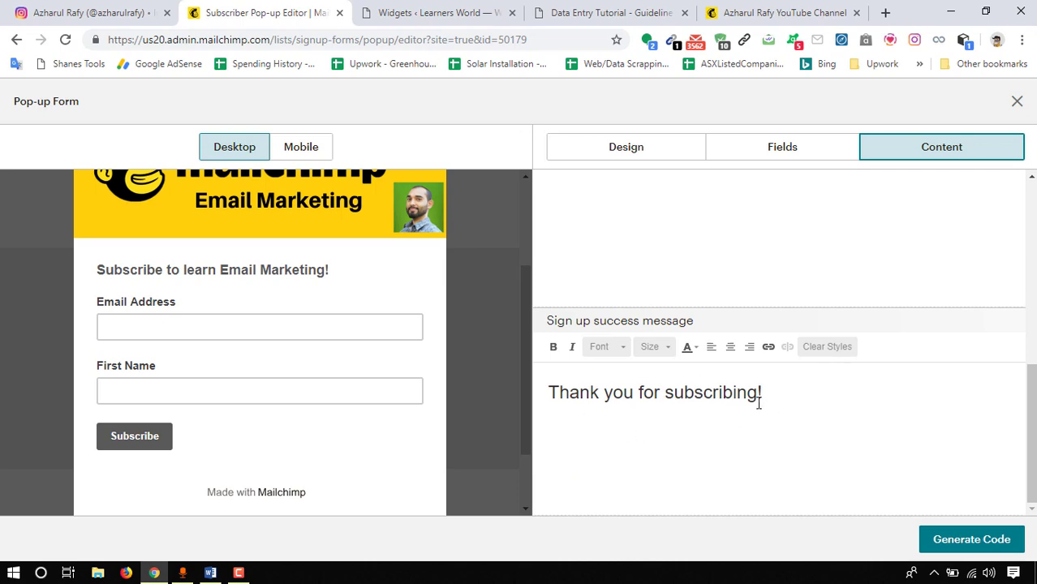
pyautogui.scroll(-2, 153, 443)
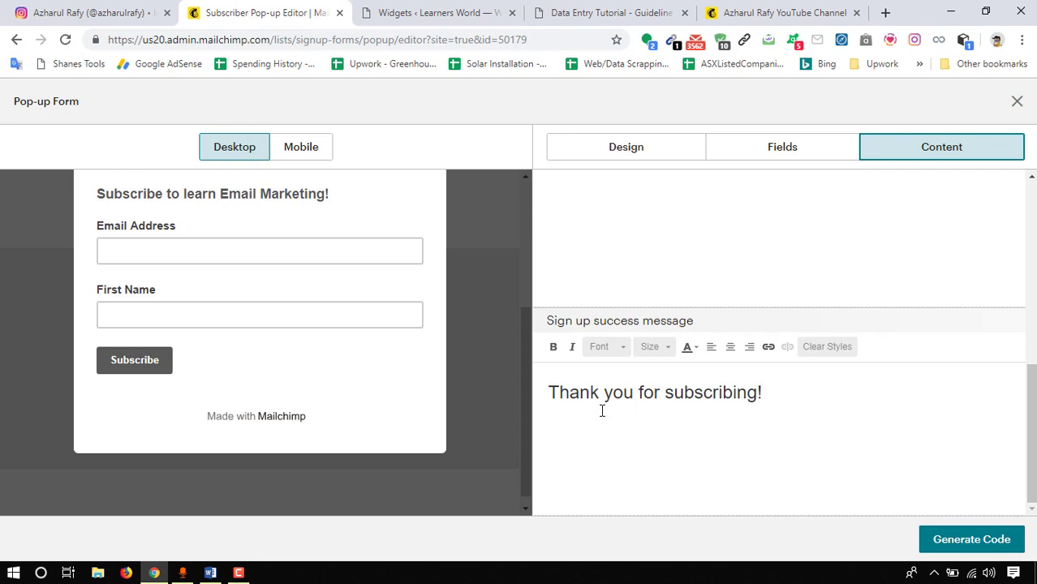
pyautogui.scroll(4, 800, 386)
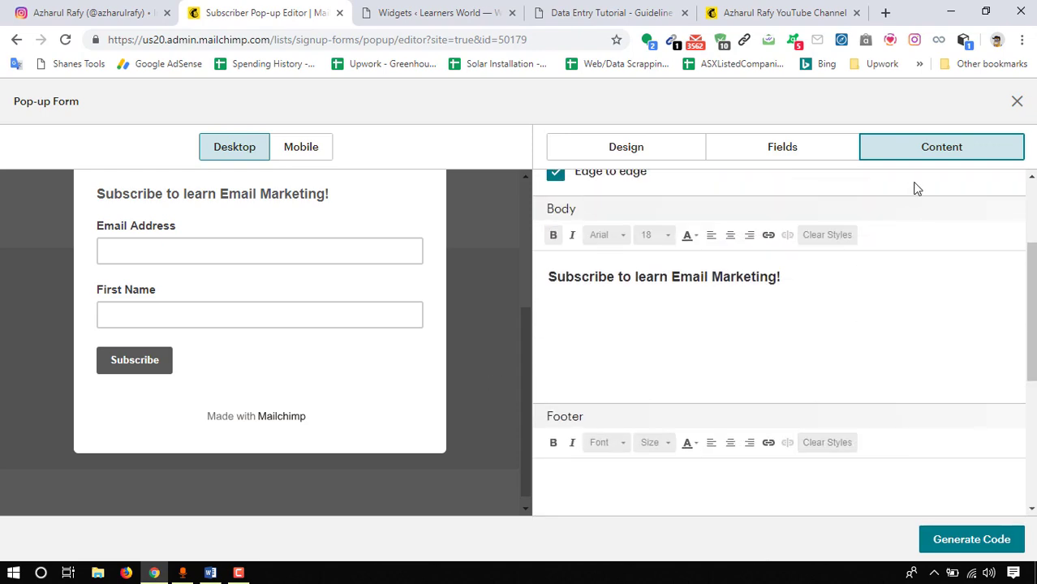
# - Generate and copy the pop-up form's full embed script, then return to the Learners World Widgets page
pyautogui.click(971, 541)
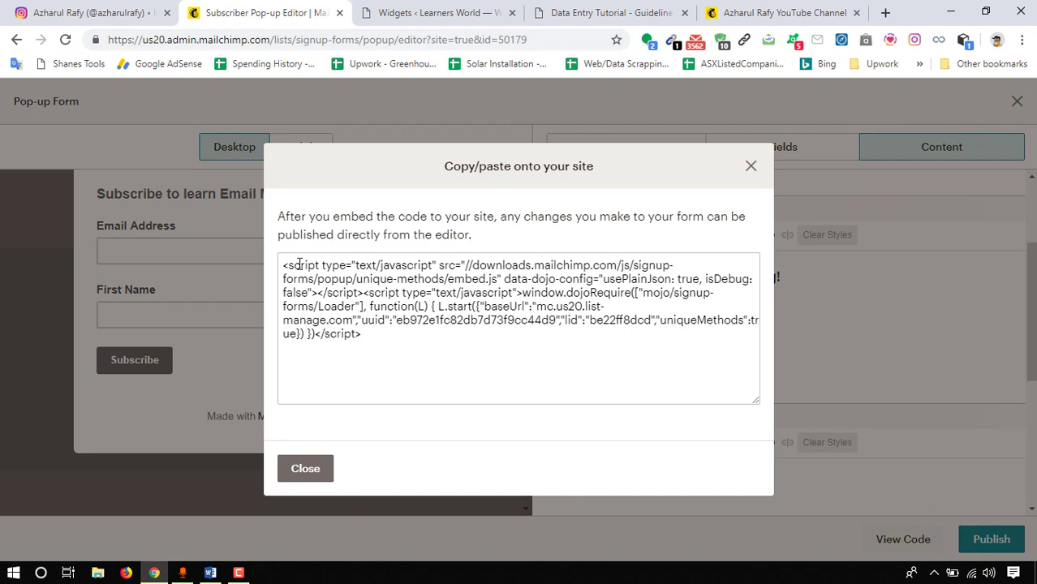
pyautogui.click(397, 336)
pyautogui.moveTo(382, 340); pyautogui.dragTo(268, 260)
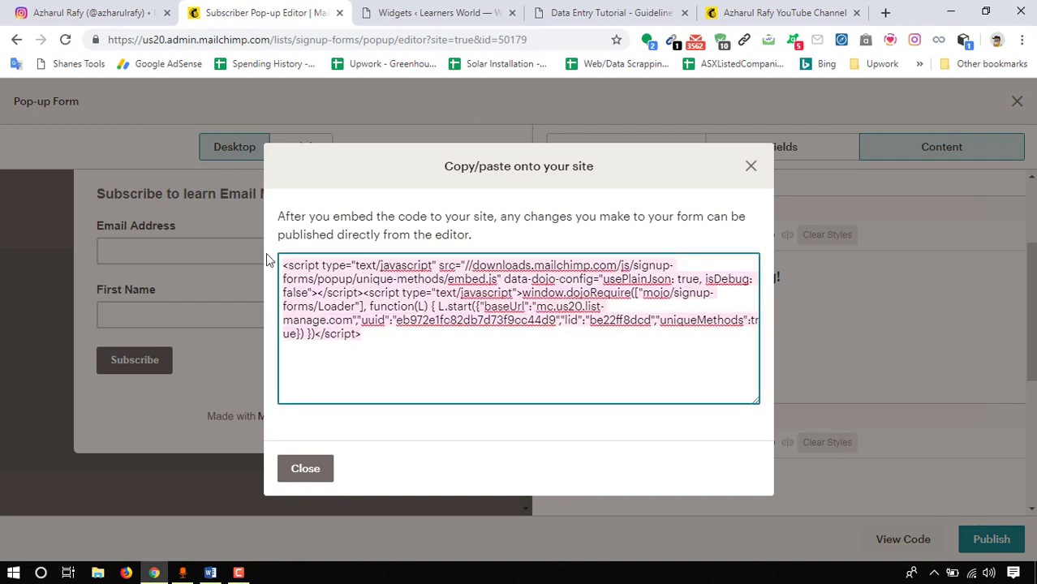
pyautogui.rightClick(327, 272)
pyautogui.click(396, 335)
pyautogui.click(415, 12)
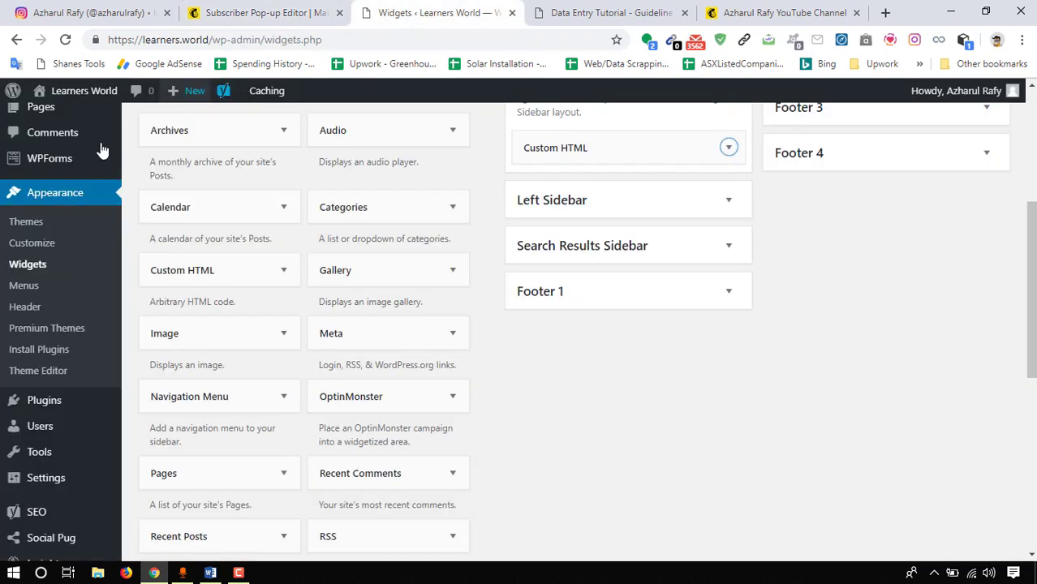
# - Open the OceanWP Theme Footer (footer.php) in the WordPress theme file editor
pyautogui.scroll(4, 138, 203)
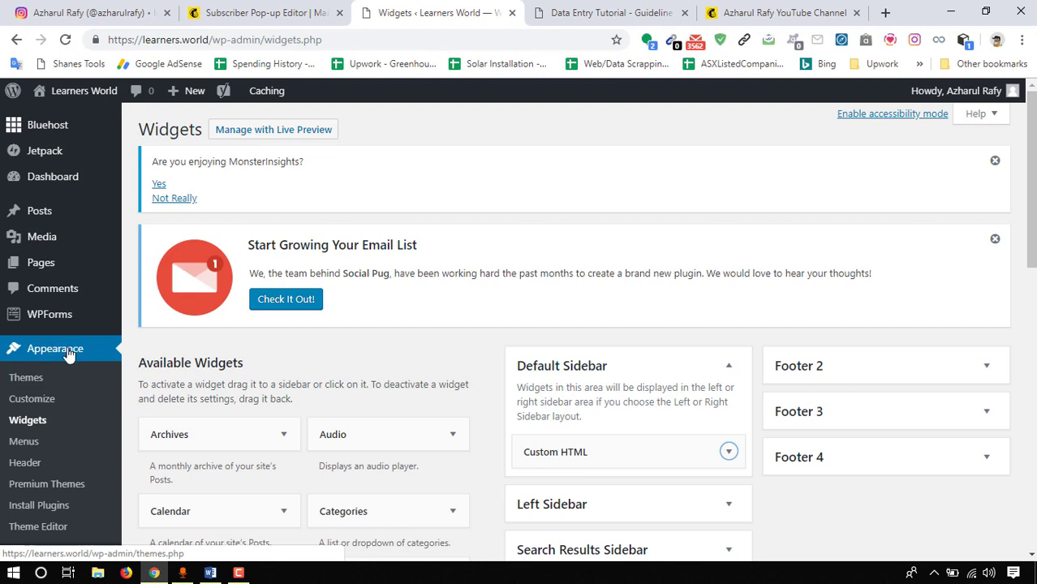
pyautogui.scroll(-1, 73, 450)
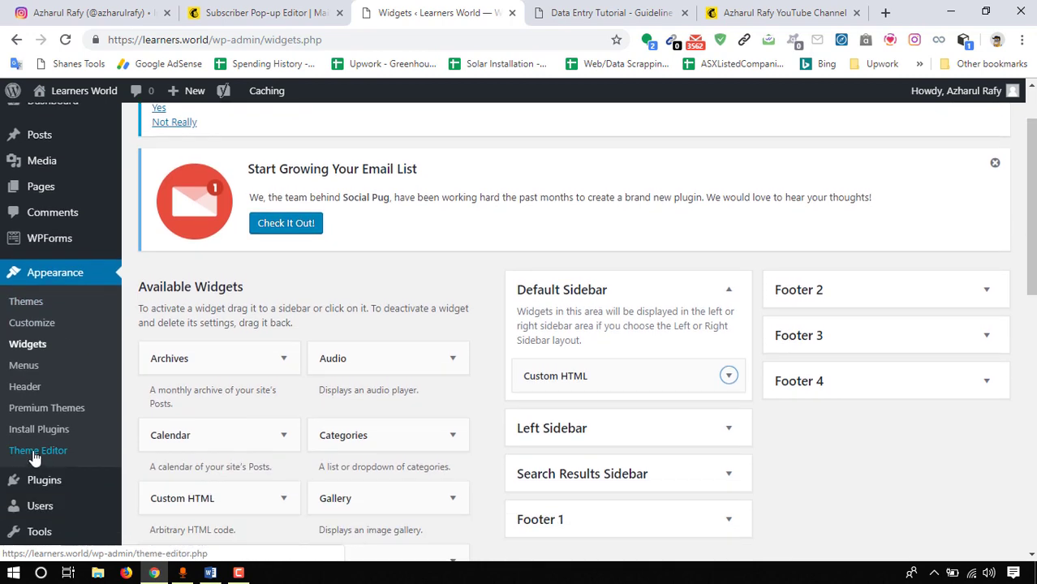
pyautogui.click(43, 457)
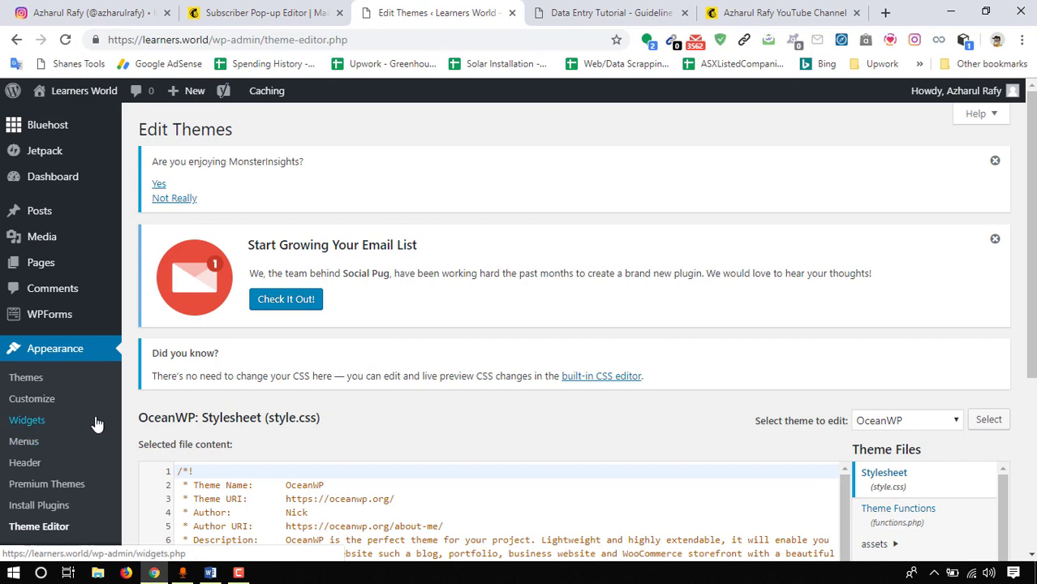
pyautogui.scroll(-3, 97, 424)
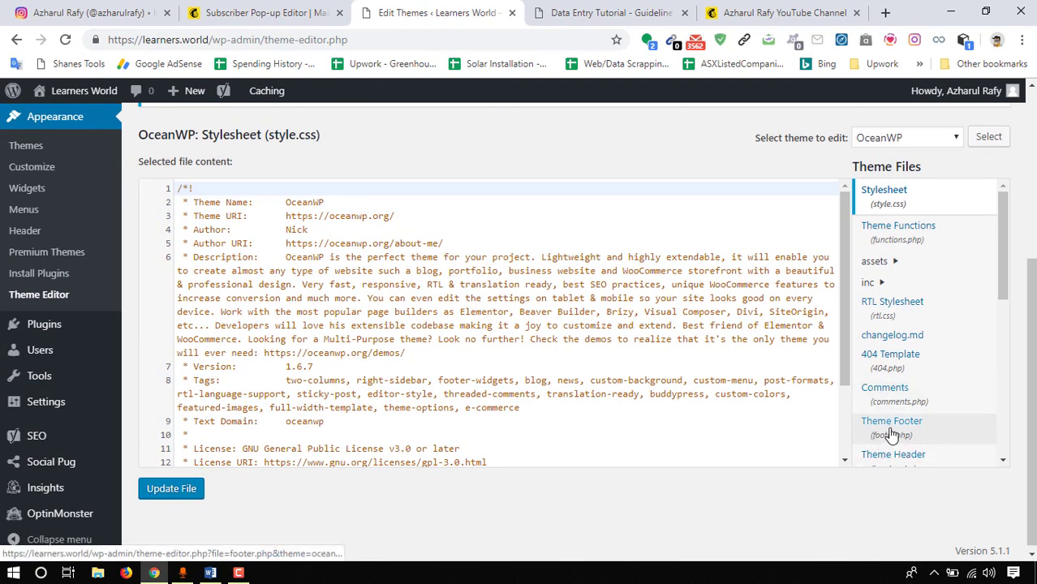
pyautogui.click(919, 433)
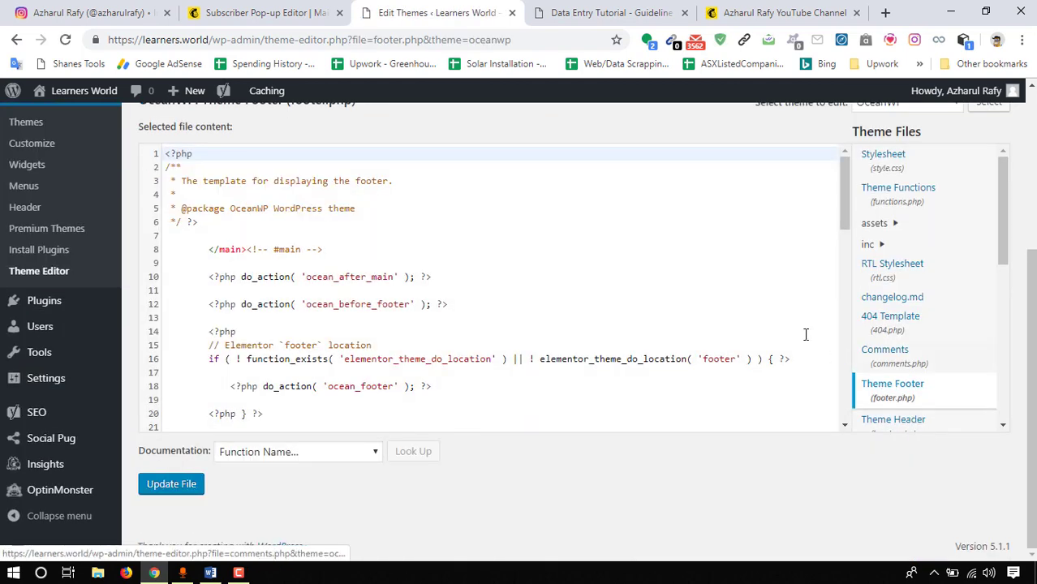
# - Paste the Mailchimp pop-up script below the wp_footer call and save footer.php
pyautogui.scroll(-2, 402, 244)
pyautogui.scroll(-8, 409, 253)
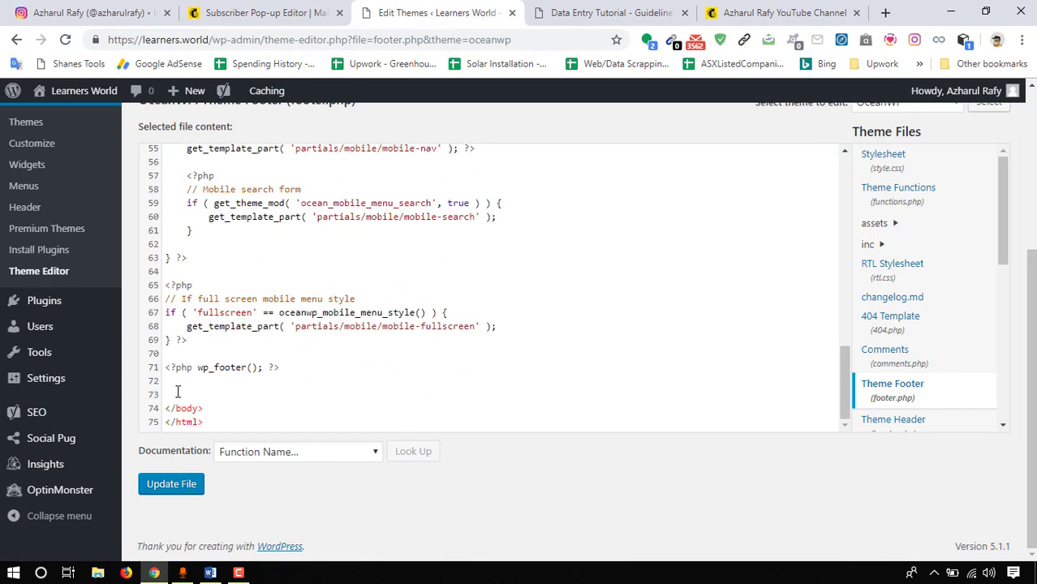
pyautogui.click(300, 363)
pyautogui.press('Down')
pyautogui.press('Down')
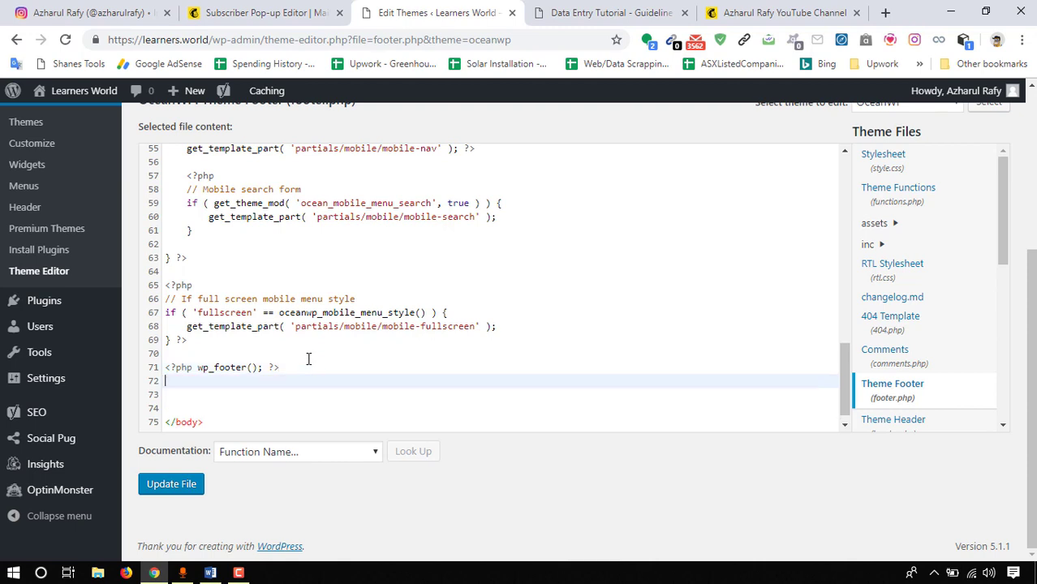
pyautogui.hotkey('ctrl', 'shift', 'End')
pyautogui.press('Delete')
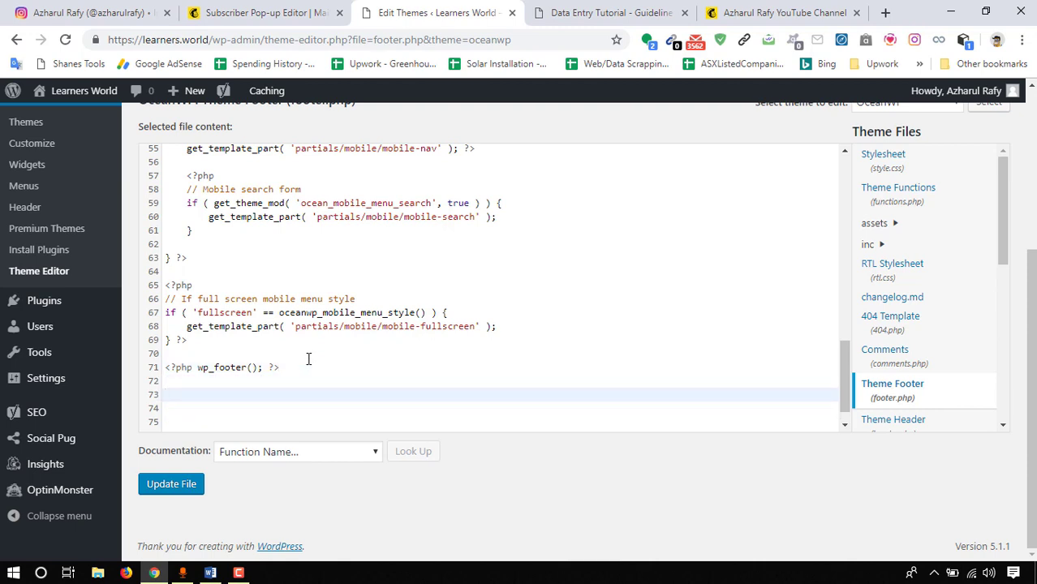
pyautogui.hotkey('ctrl', 'v')
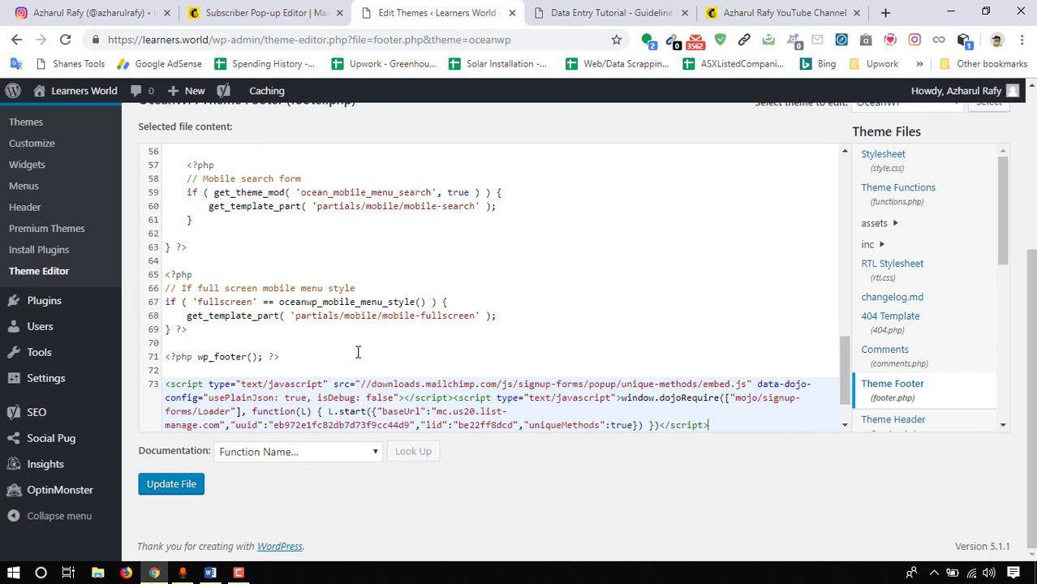
pyautogui.scroll(-1, 406, 366)
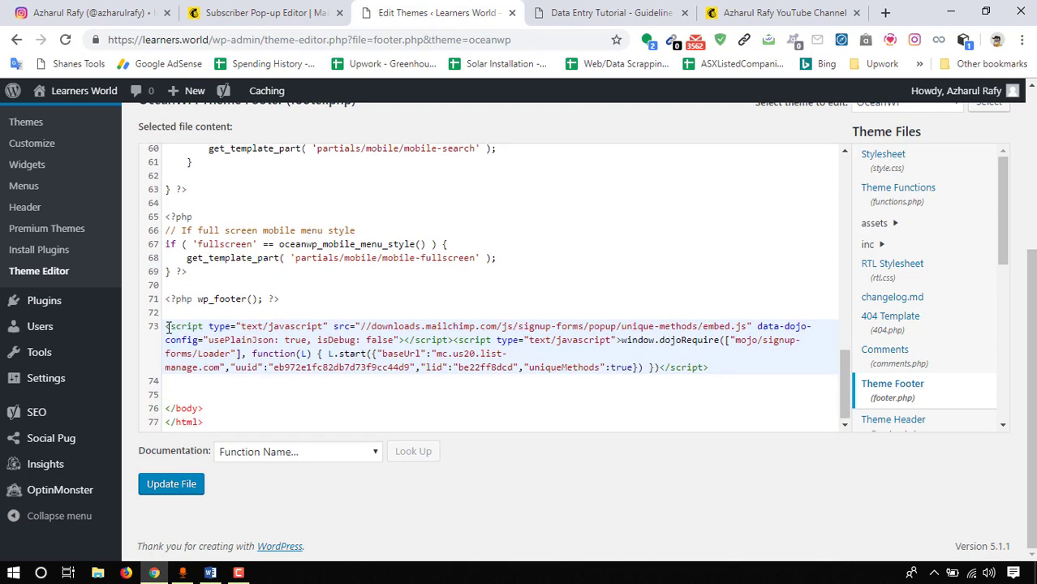
pyautogui.click(156, 490)
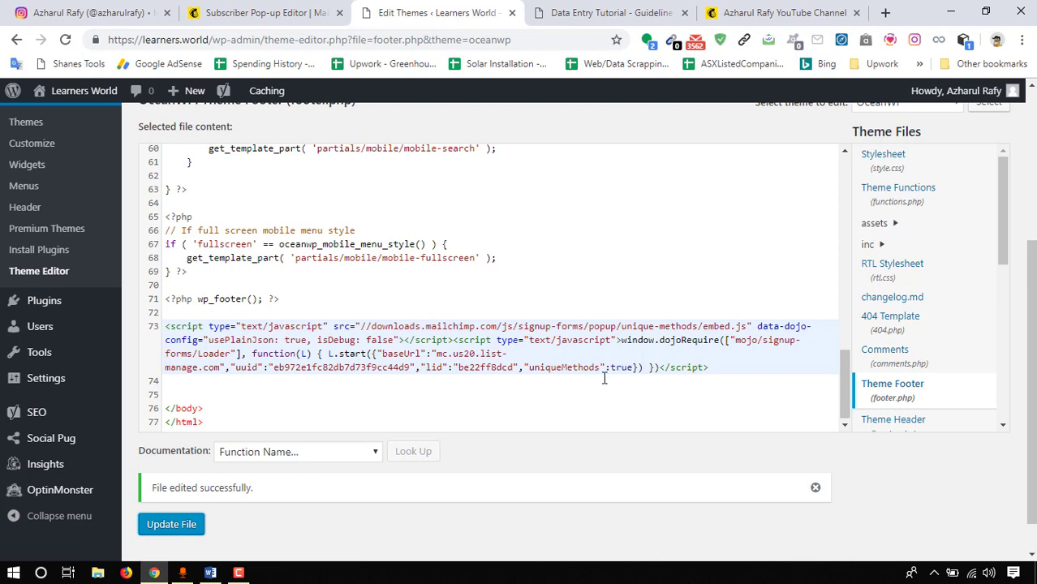
pyautogui.click(591, 11)
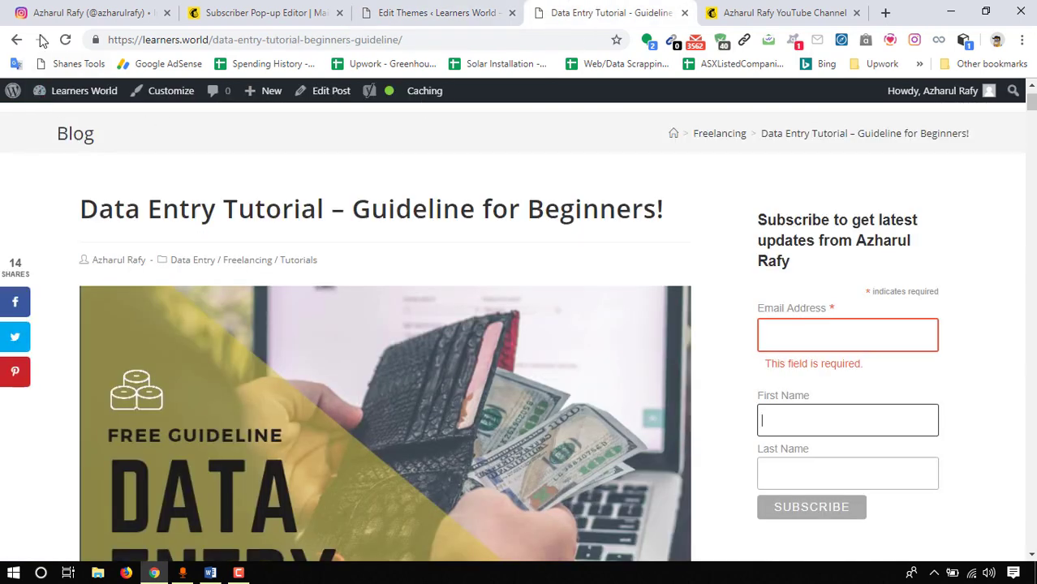
# - Reload the Data Entry Tutorial post and scroll until the Mailchimp subscribe pop-up appears
pyautogui.click(66, 40)
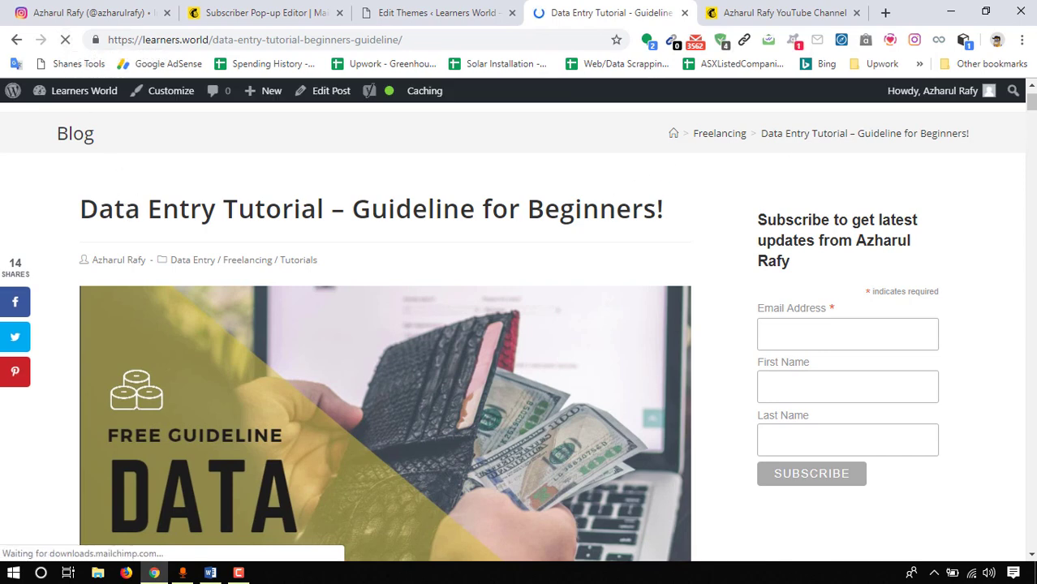
pyautogui.scroll(-6, 256, 323)
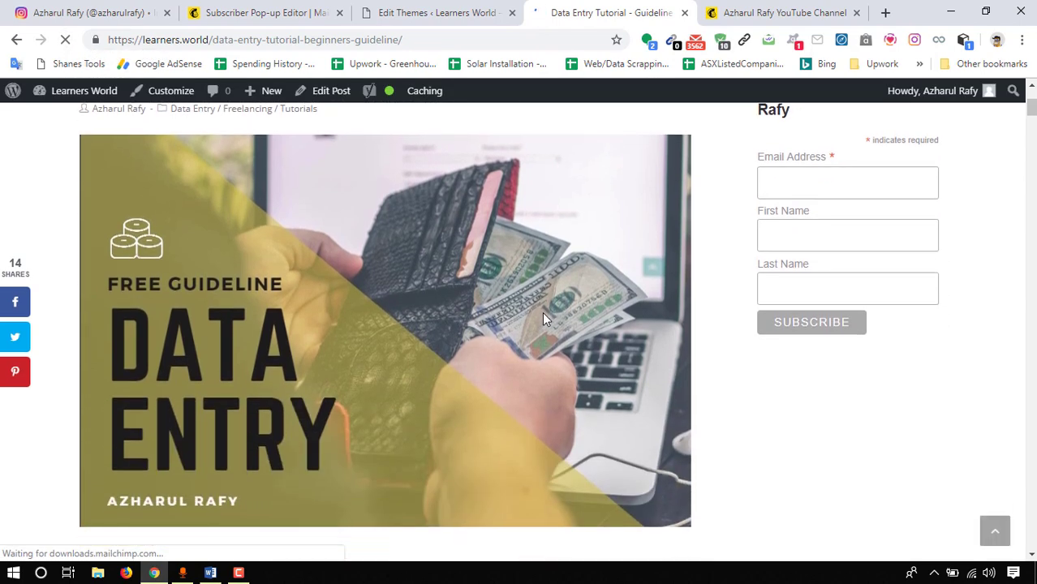
pyautogui.scroll(-3, 562, 312)
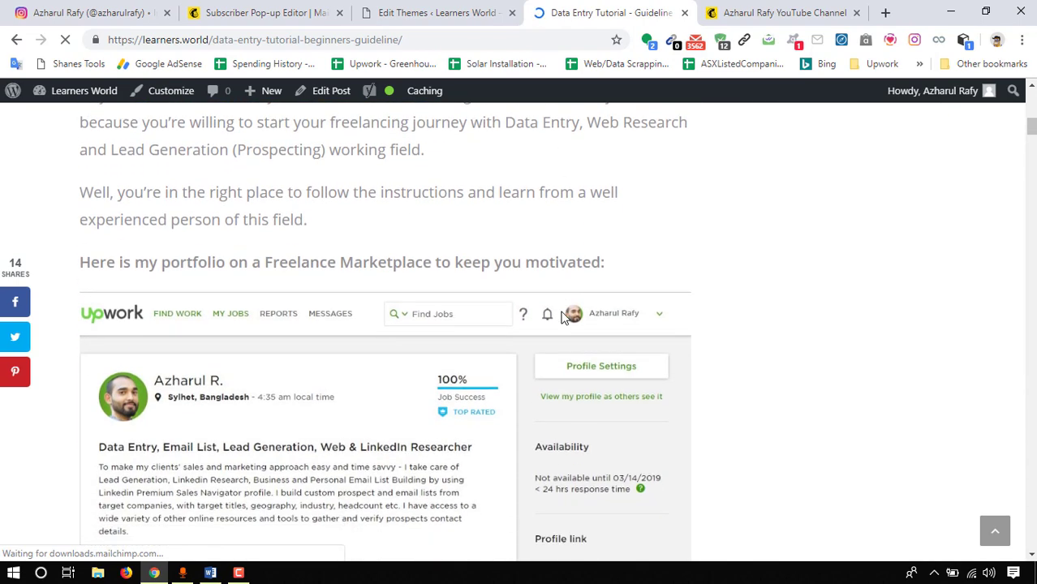
pyautogui.scroll(-3, 563, 317)
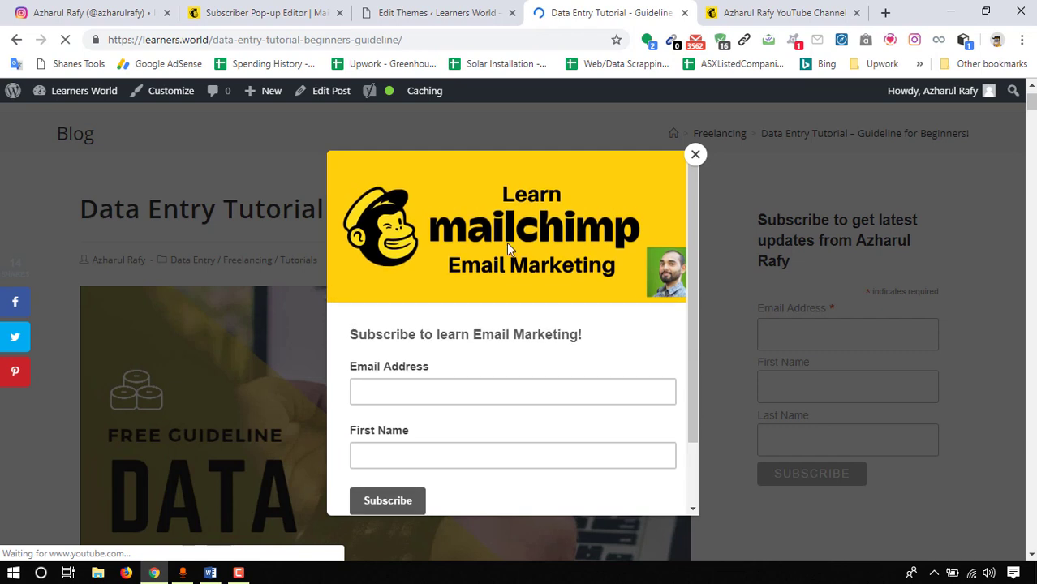
pyautogui.scroll(-4, 568, 373)
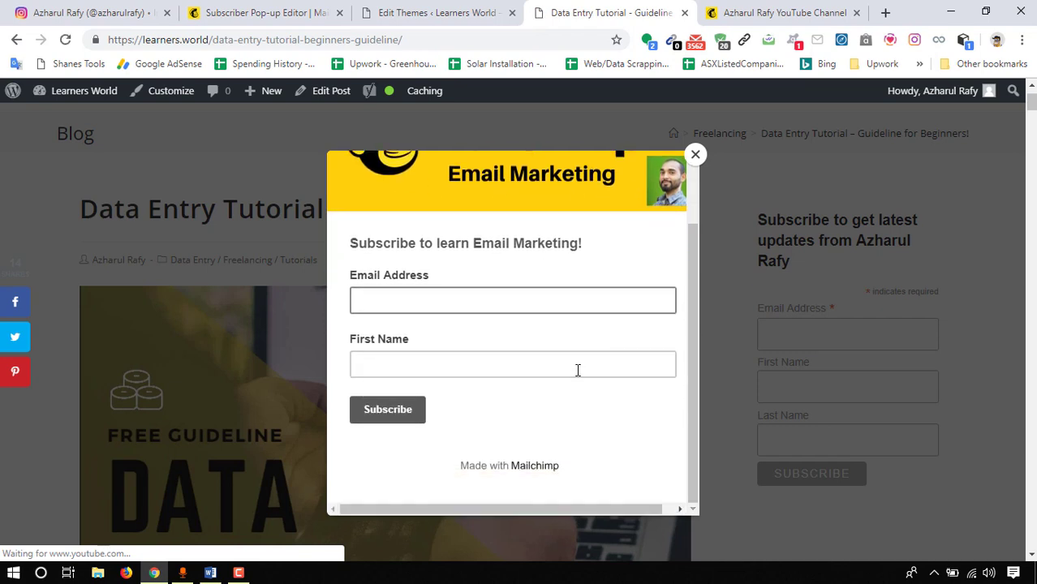
pyautogui.scroll(5, 588, 345)
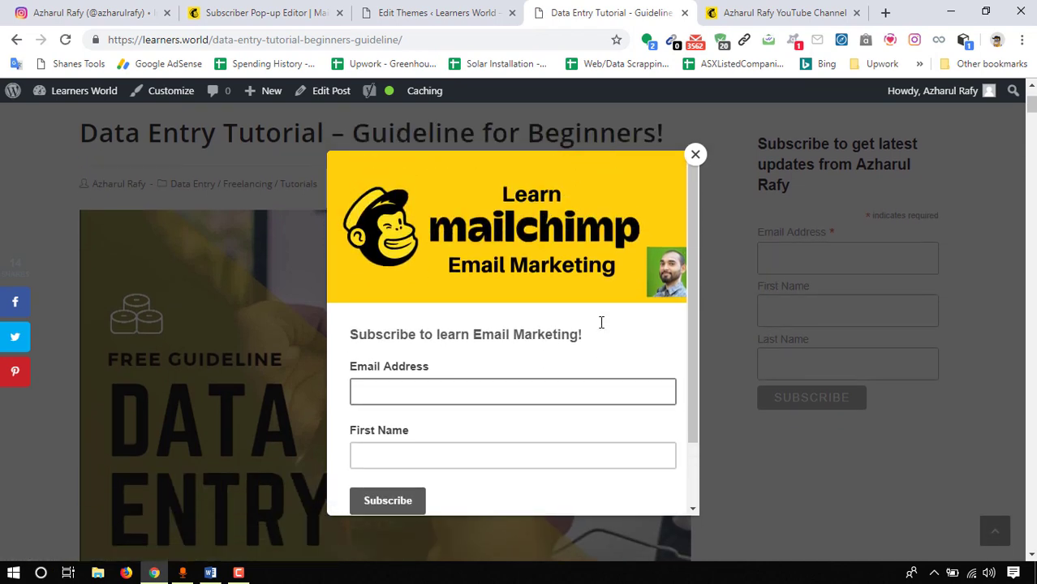
pyautogui.scroll(-2, 584, 349)
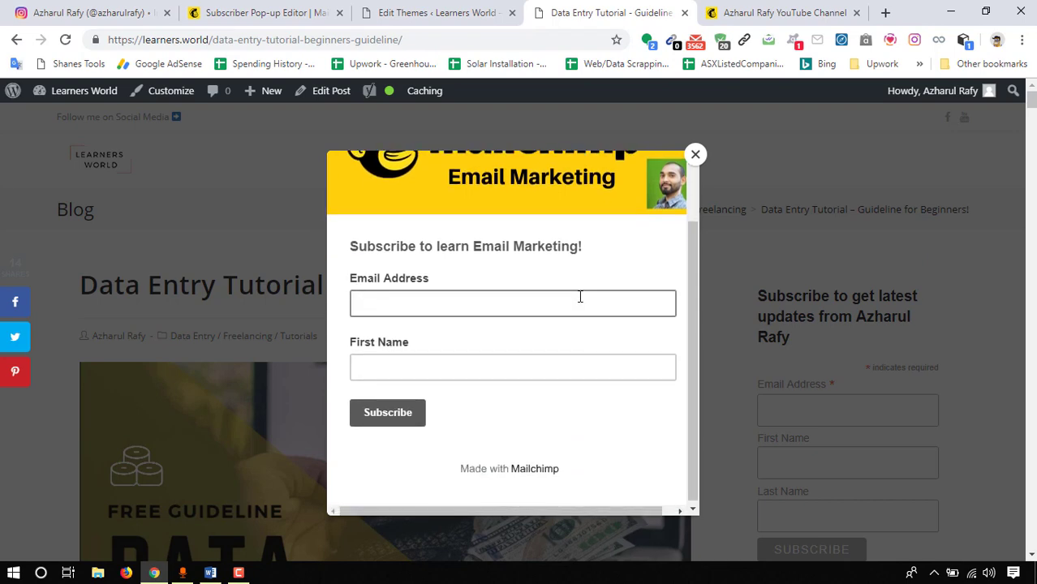
pyautogui.scroll(1, 552, 325)
pyautogui.scroll(1, 568, 328)
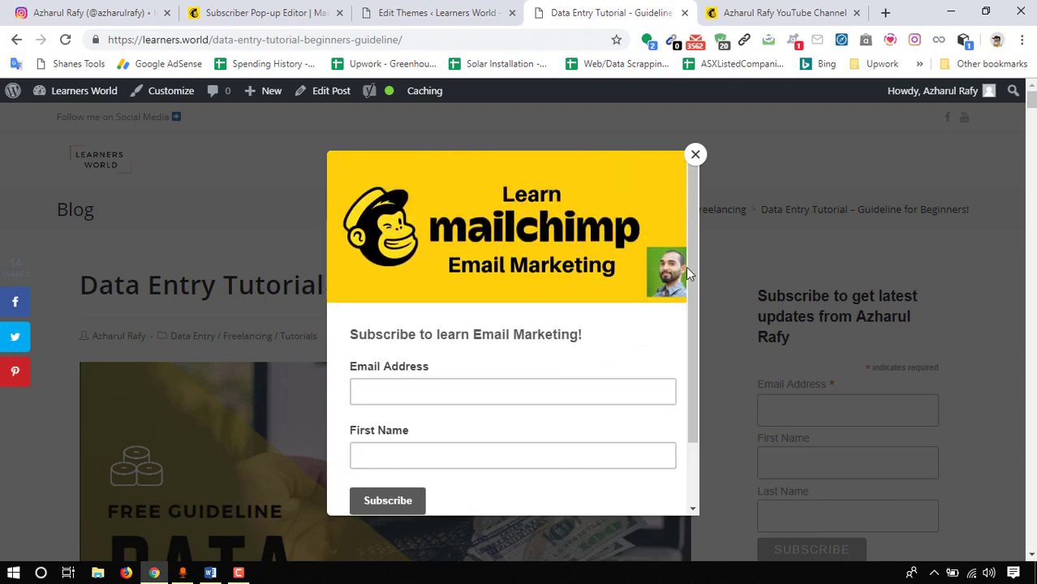
pyautogui.scroll(-2, 947, 328)
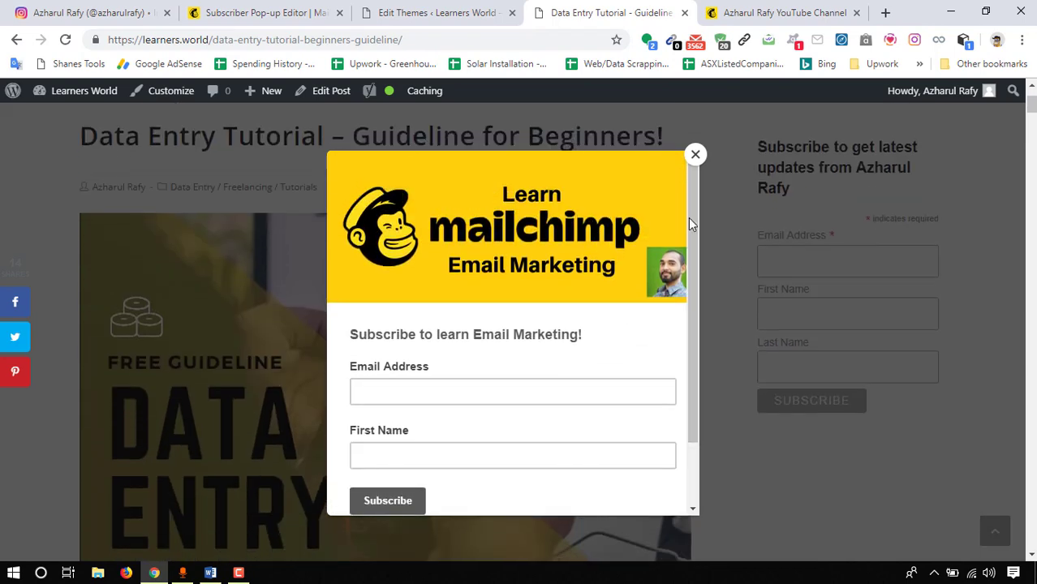
# - Close the Mailchimp Email Marketing pop-up and check the article underneath
pyautogui.click(695, 154)
pyautogui.scroll(-3, 869, 308)
pyautogui.scroll(5, 820, 299)
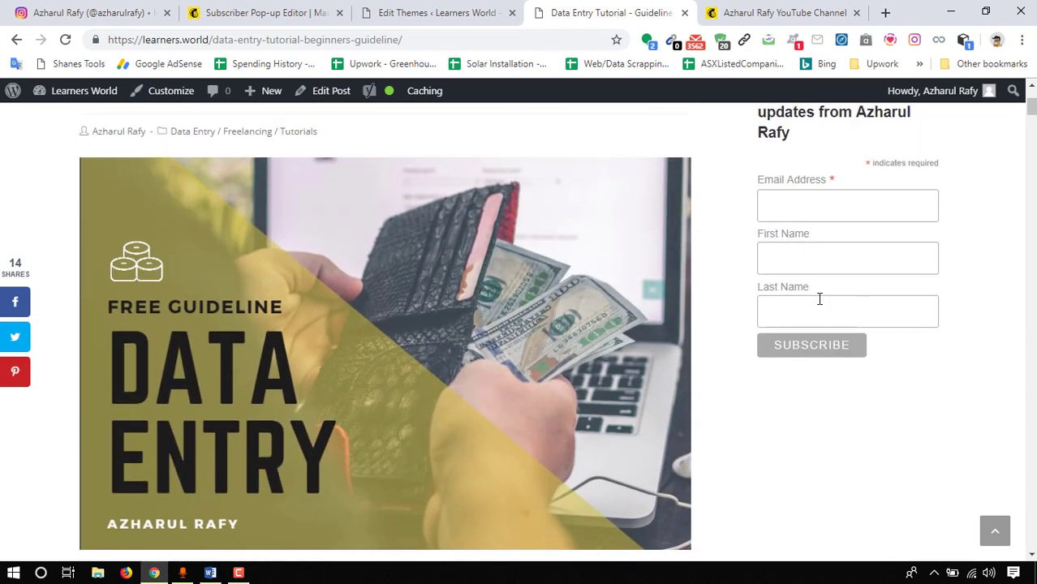
pyautogui.scroll(-2, 929, 271)
pyautogui.scroll(2, 918, 312)
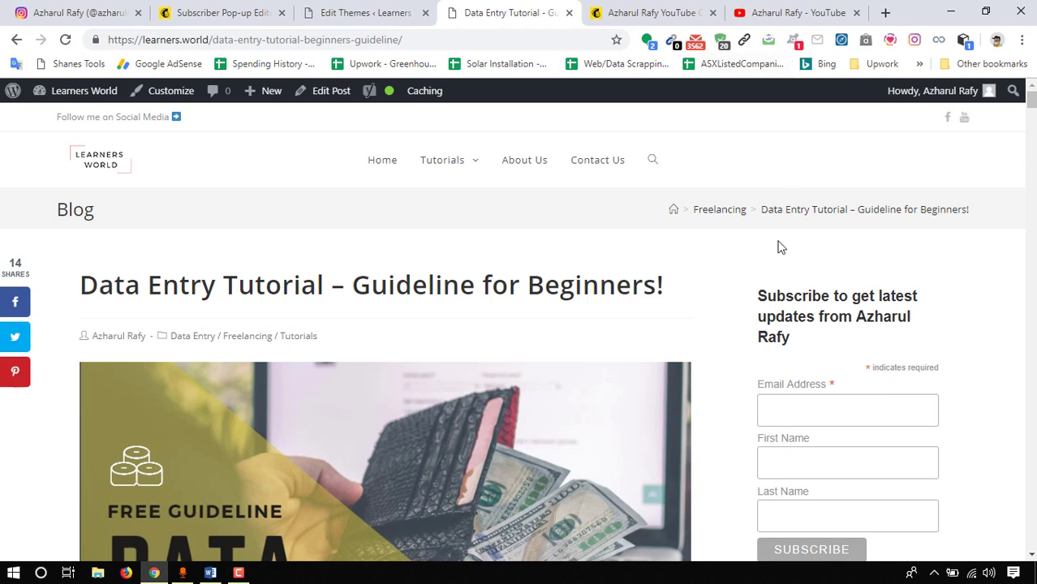
# - Switch to the YouTube channel's Playlists page and scroll through its playlists
pyautogui.click(801, 11)
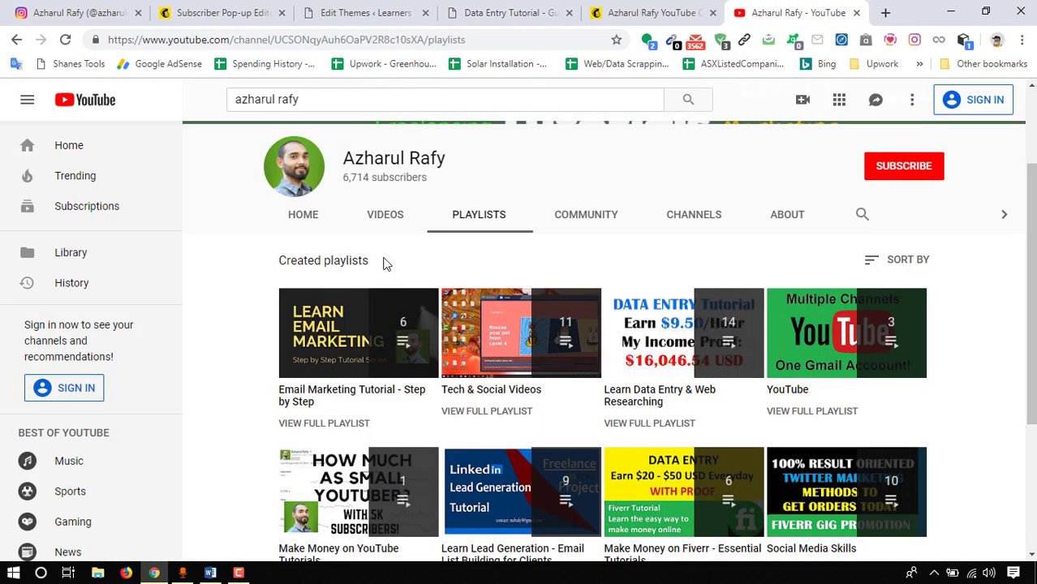
pyautogui.scroll(2, 420, 170)
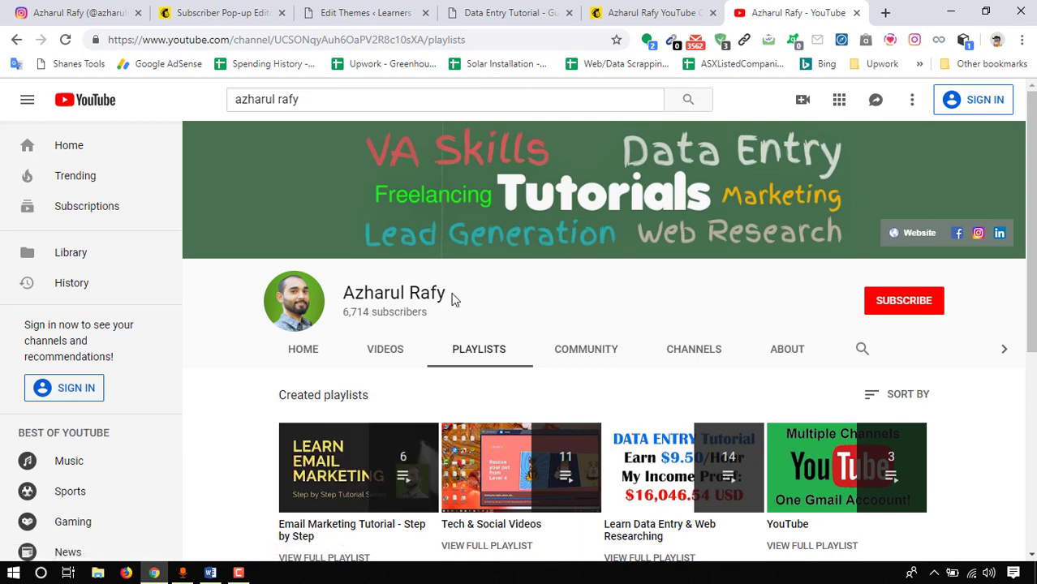
pyautogui.scroll(-2, 295, 442)
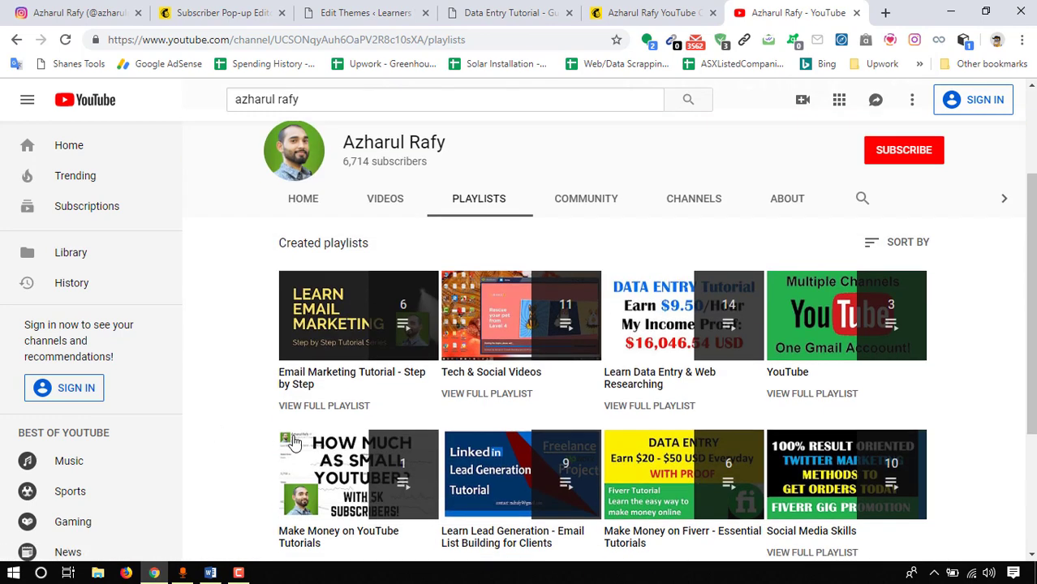